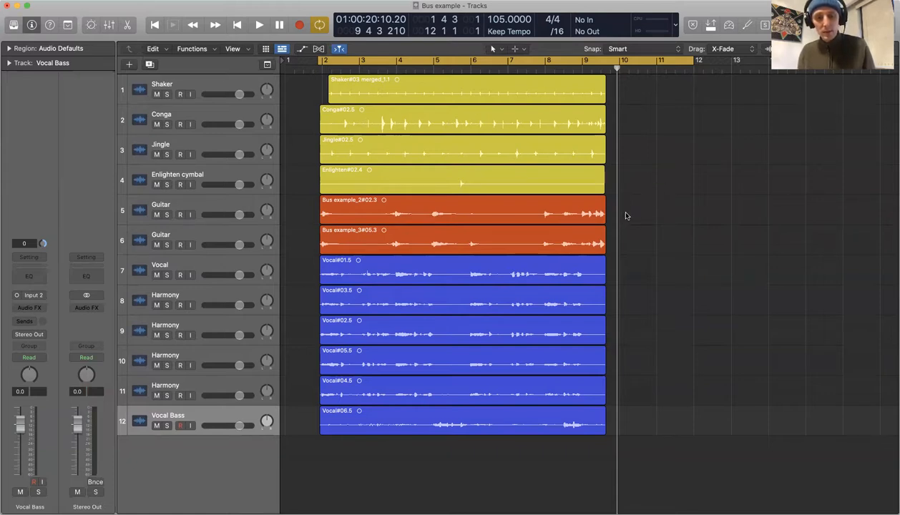
Show the colour palette and close it without changing any colour.
key(alt+c)
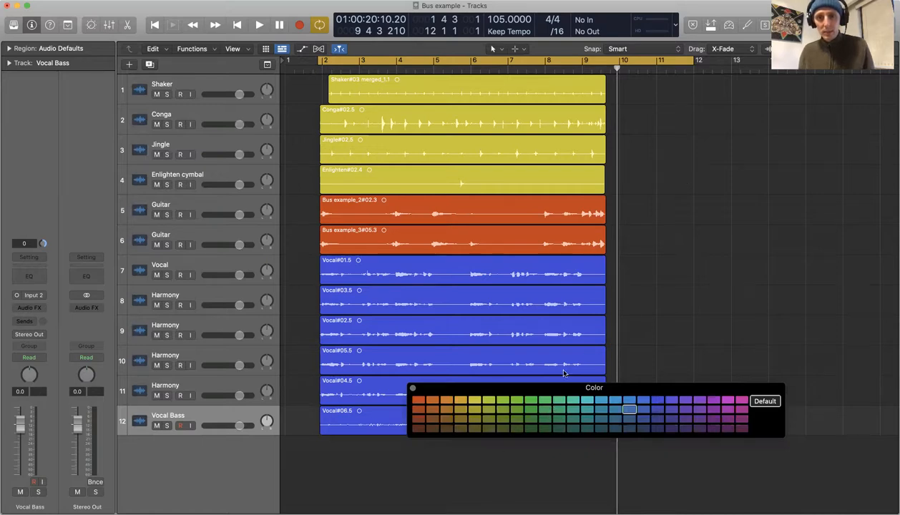
click(413, 388)
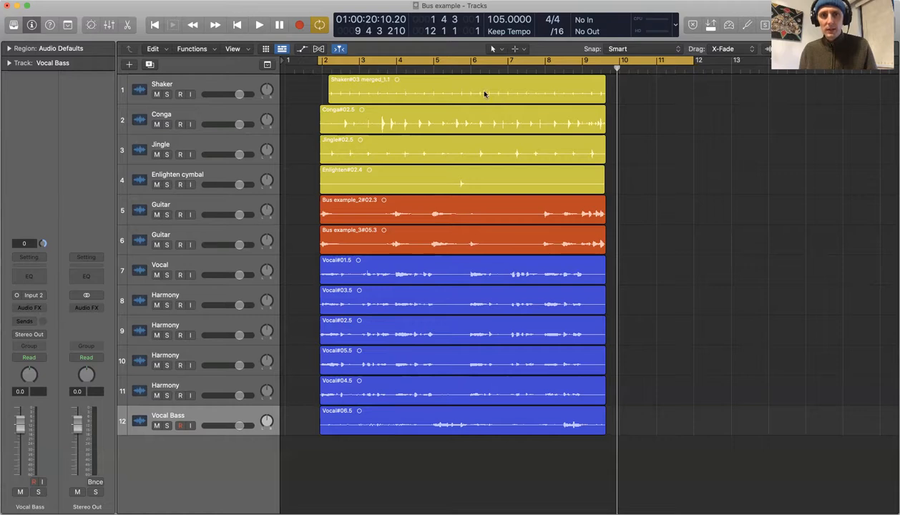
Group the Shaker, Conga, Jingle and Enlighten cymbal tracks into a Summing Stack.
drag(644, 85, 461, 176)
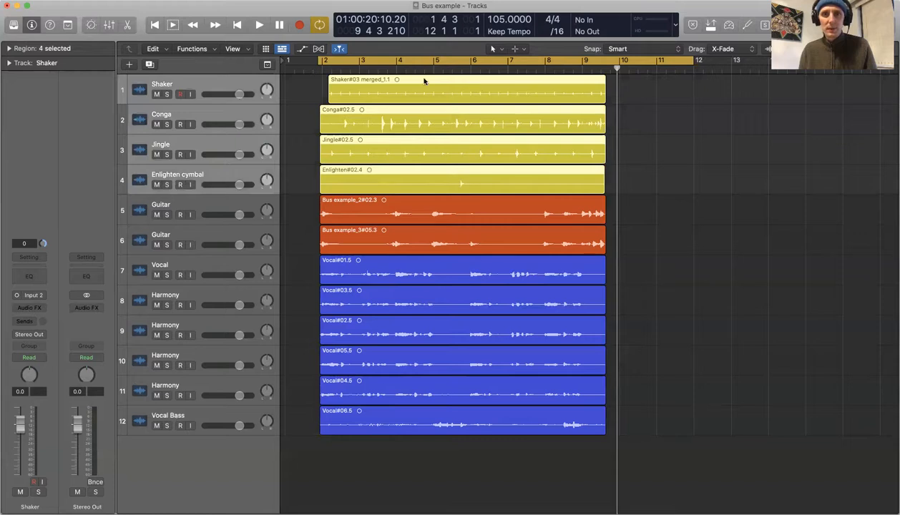
right_click(201, 85)
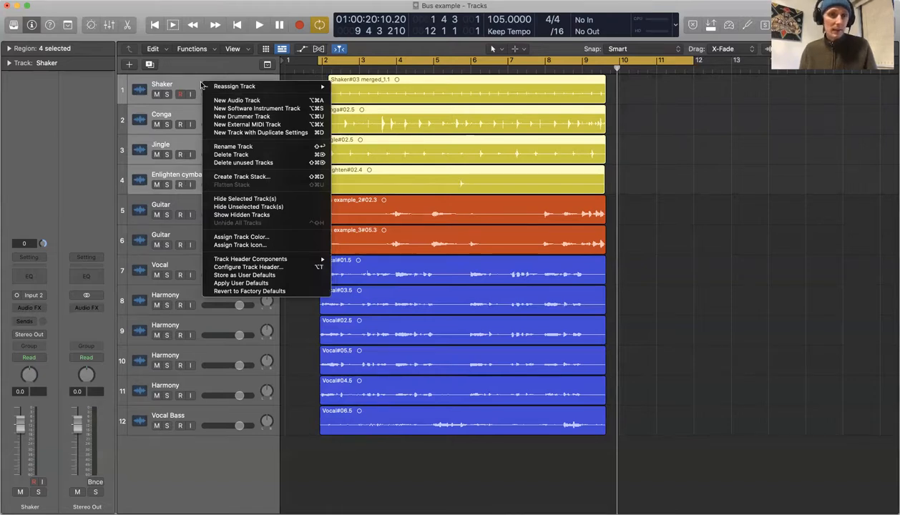
click(272, 177)
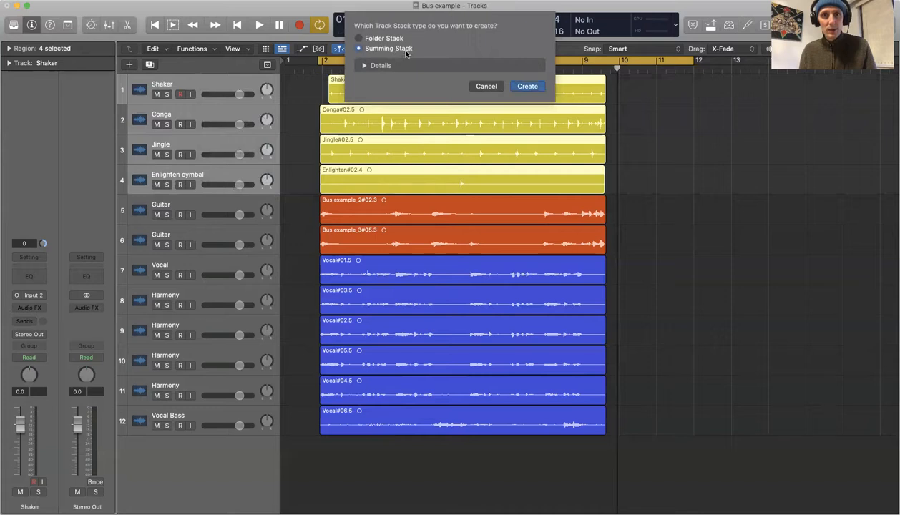
click(527, 87)
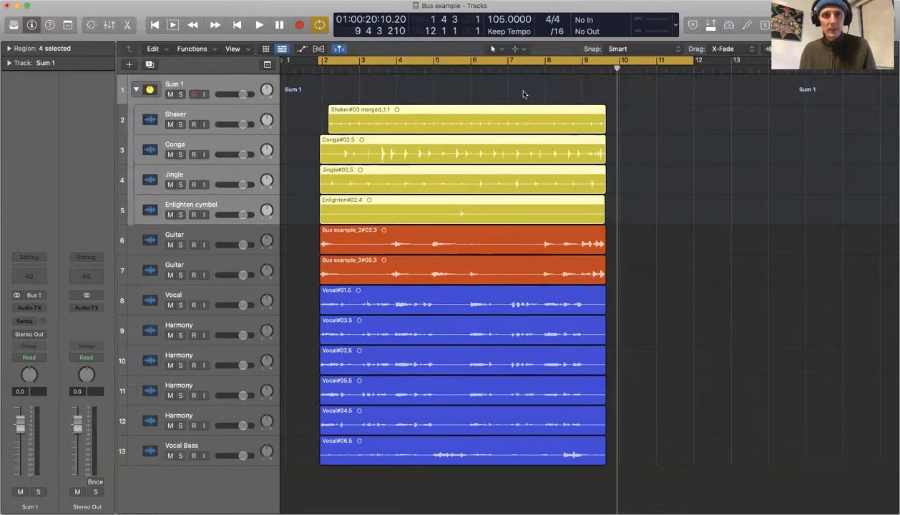
Rename the new percussion summing stack as Badass Percussion.
double_click(176, 85)
key(BackSpace)
text(Bacass)
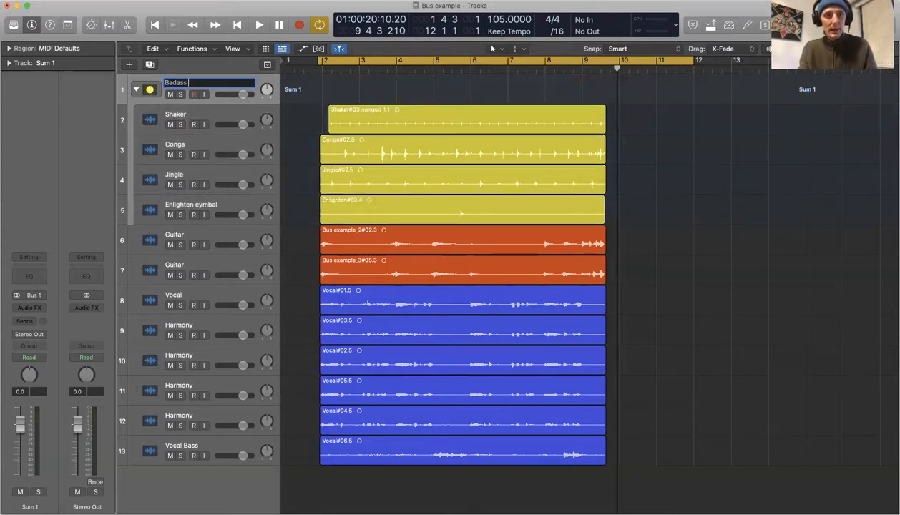
text( Percussion)
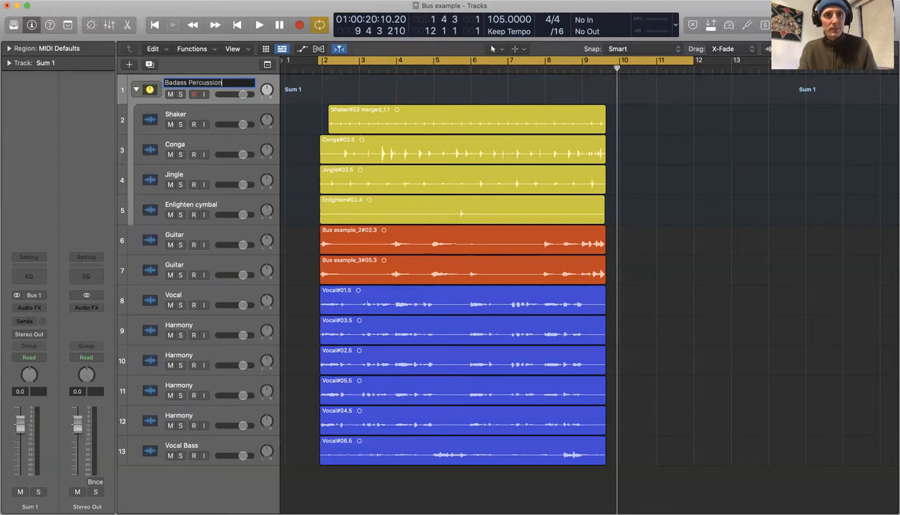
scroll(429, 116, right, 2)
scroll(668, 139, left, 2)
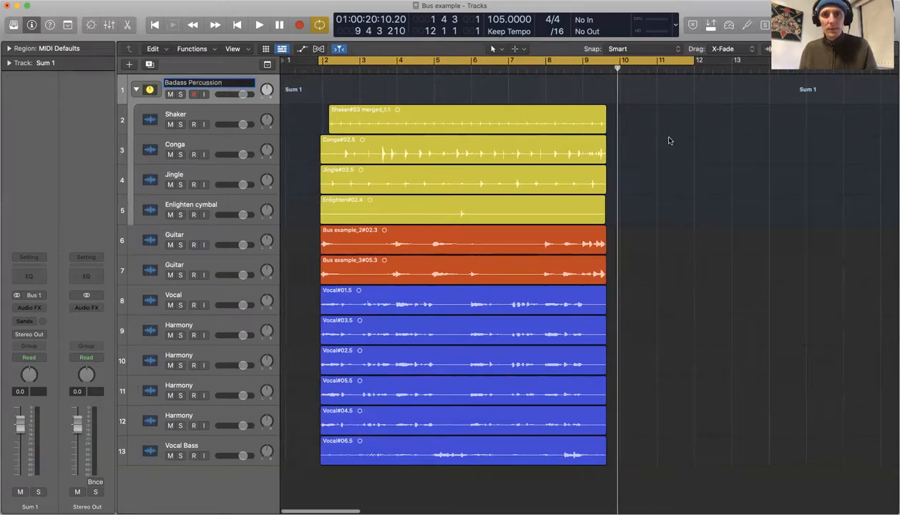
key(Return)
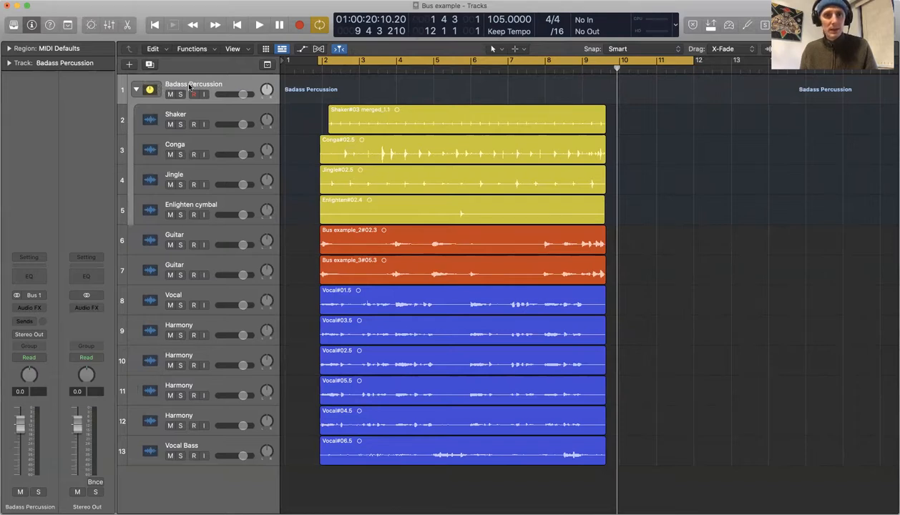
Collapse and re-expand the Badass Percussion stack, and select the Shaker track to view its channel strip routing.
scroll(196, 86, left, 1)
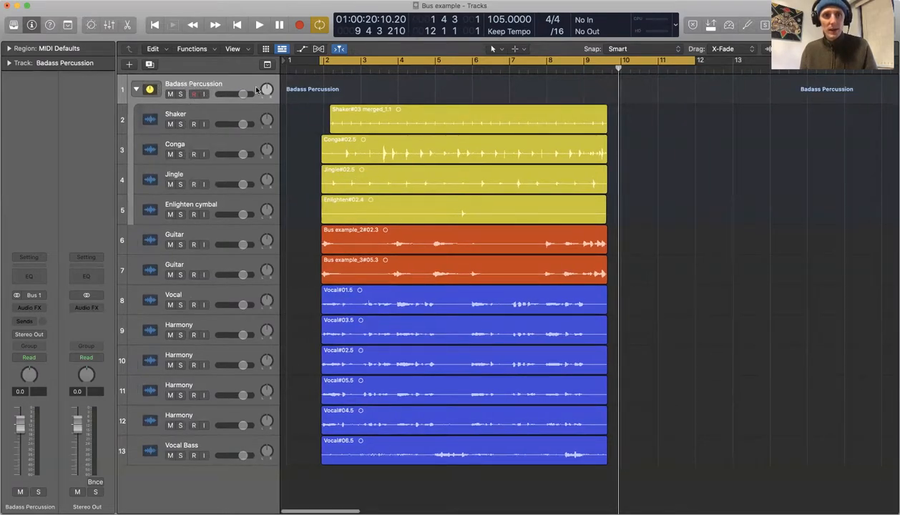
scroll(315, 93, right, 1)
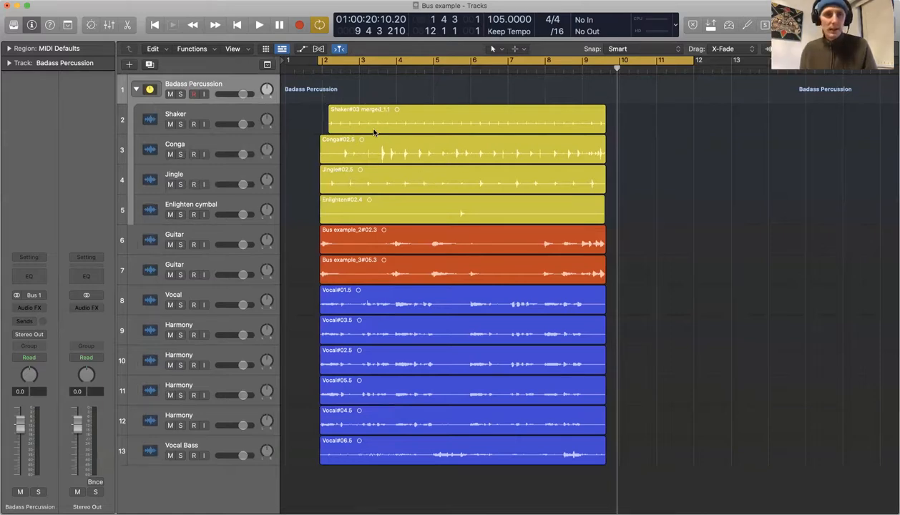
click(136, 90)
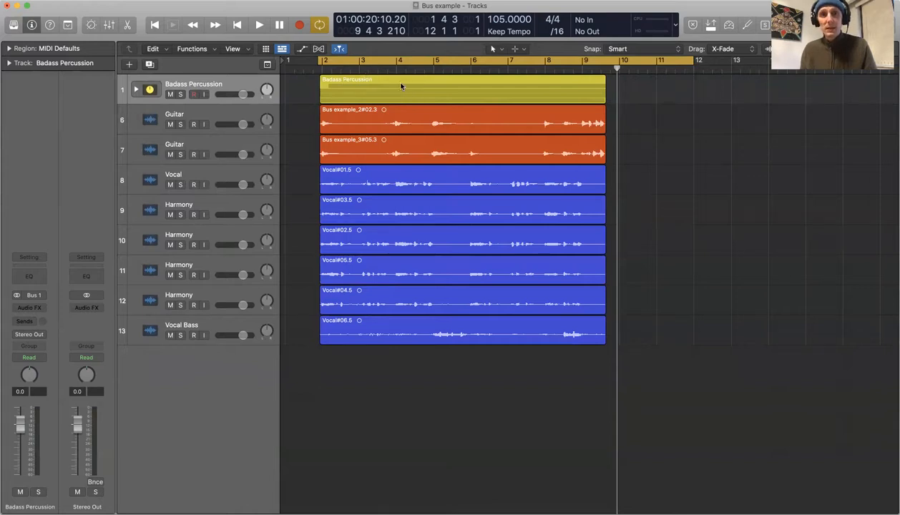
click(136, 91)
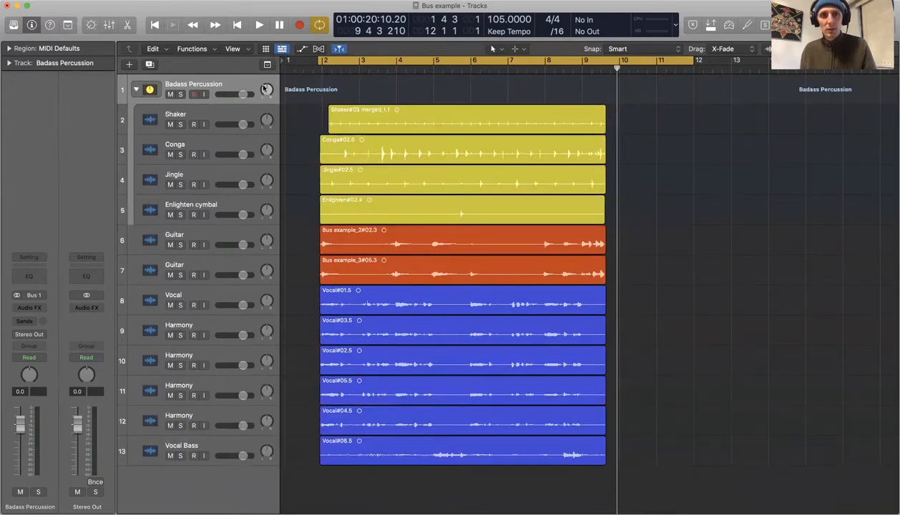
click(215, 113)
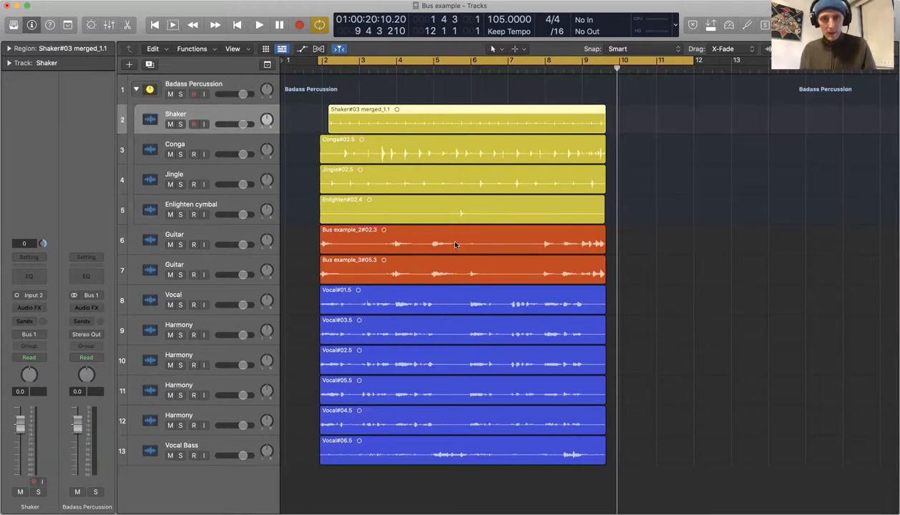
With both guitar regions selected, solo the Badass Percussion stack and its four tracks, play them back and clear the solos.
drag(642, 237, 598, 262)
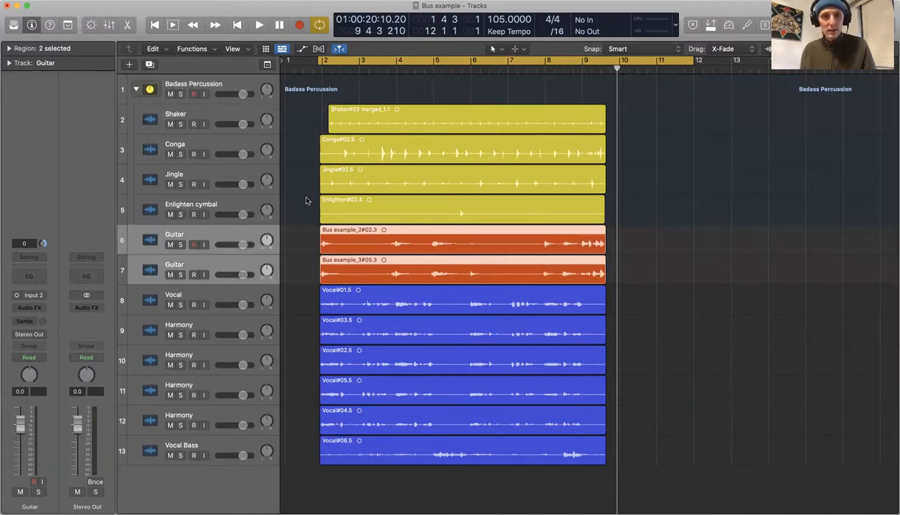
click(180, 94)
drag(180, 123, 183, 183)
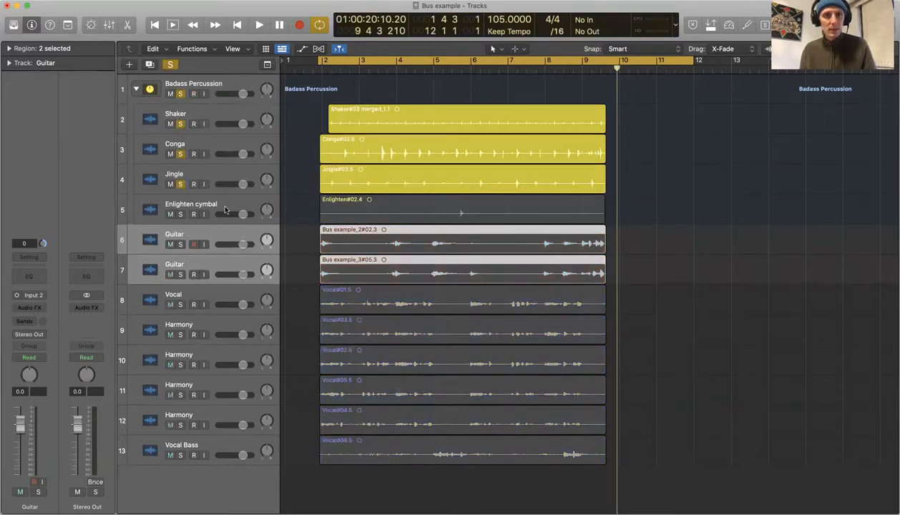
click(181, 213)
key(space)
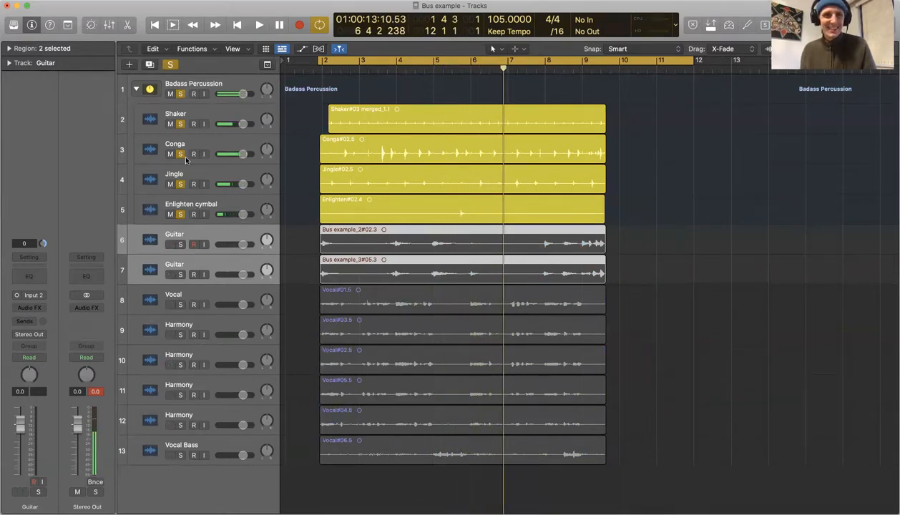
alt+click(180, 184)
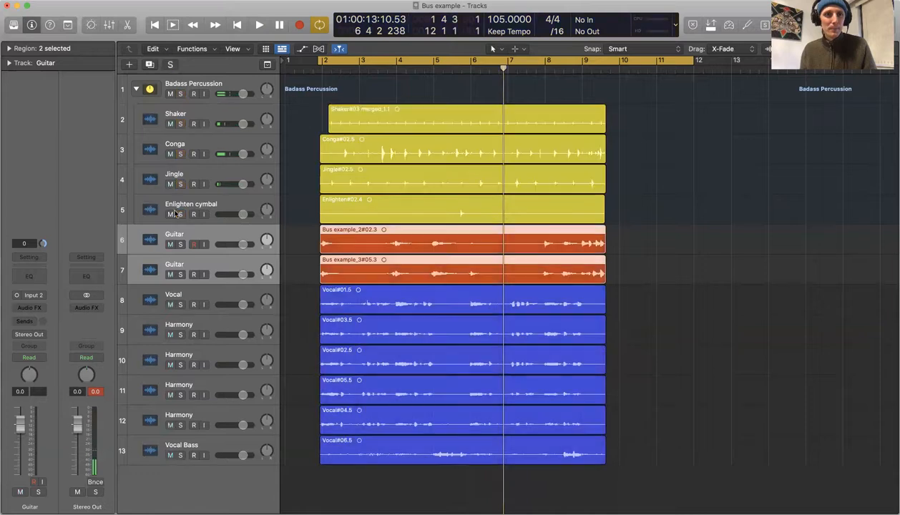
Solo the two Guitar tracks, listen to them, and turn their solos off again.
click(181, 245)
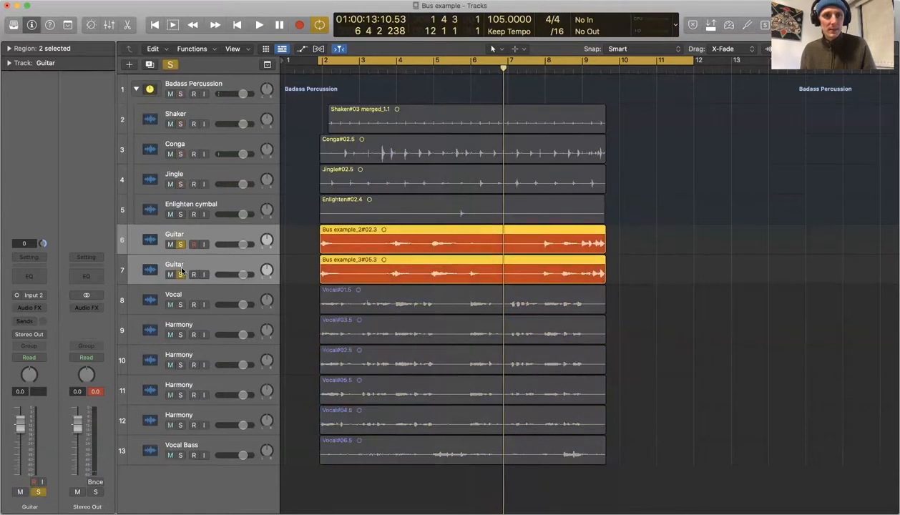
key(space)
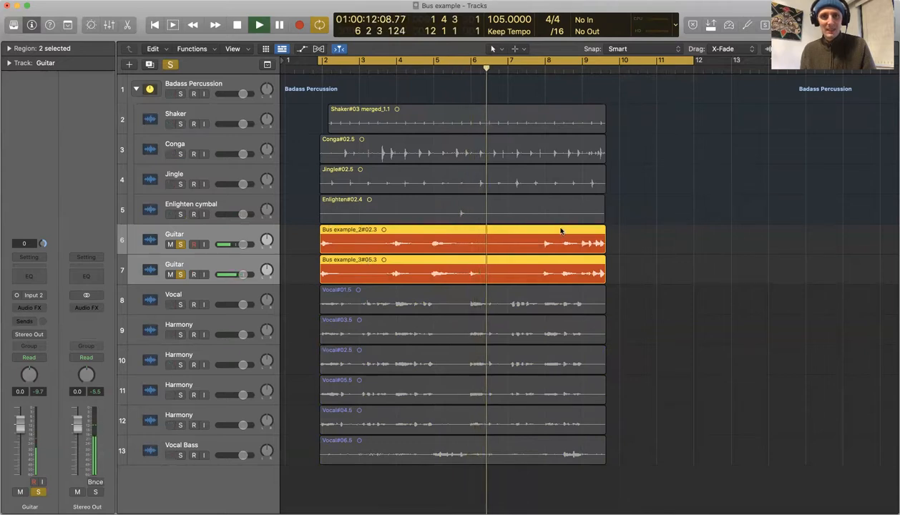
key(space)
click(181, 244)
click(181, 274)
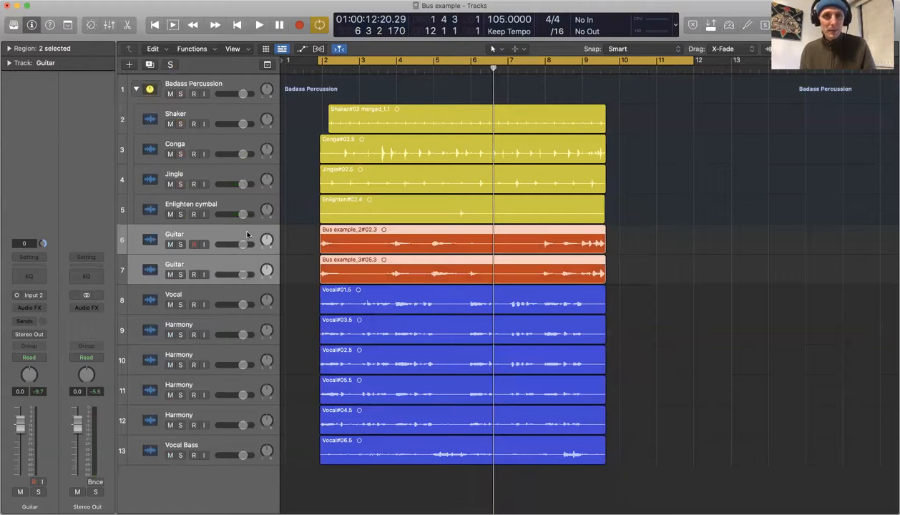
Group the two Guitar tracks into a Summing Stack.
right_click(248, 234)
click(790, 244)
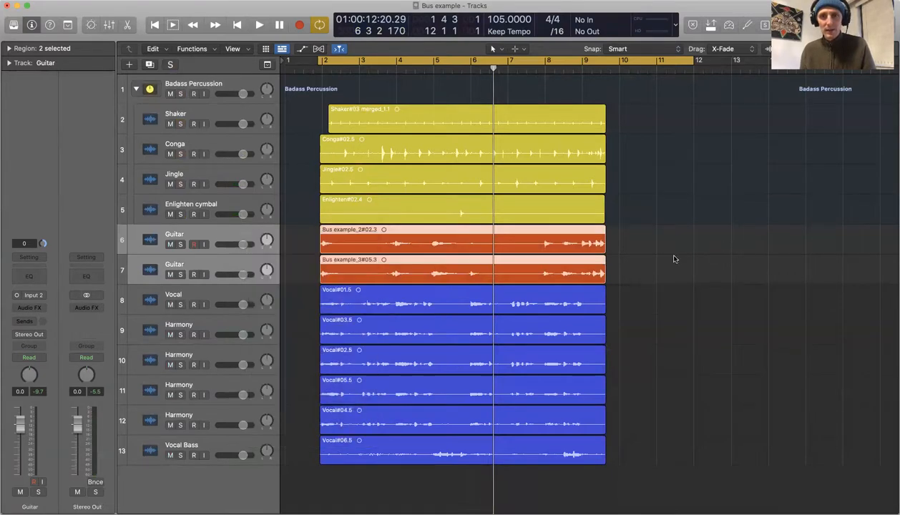
click(649, 333)
drag(621, 241, 295, 268)
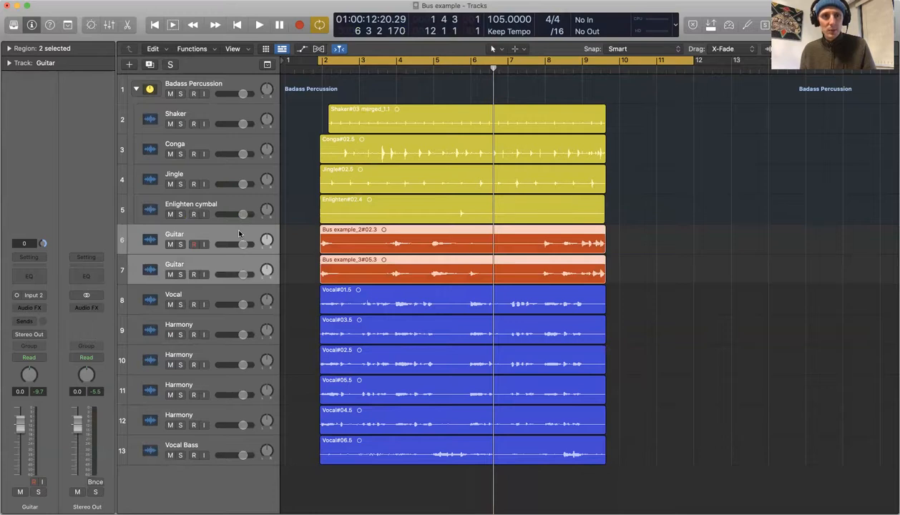
right_click(239, 234)
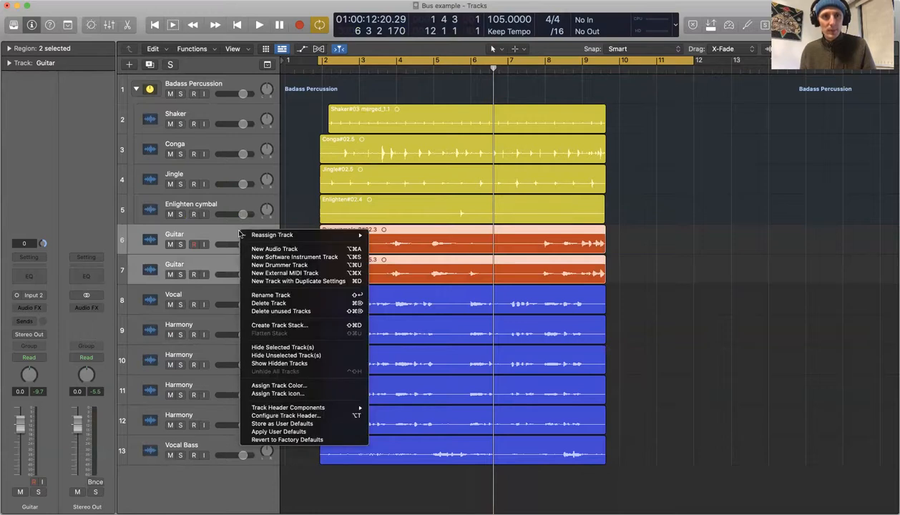
click(290, 327)
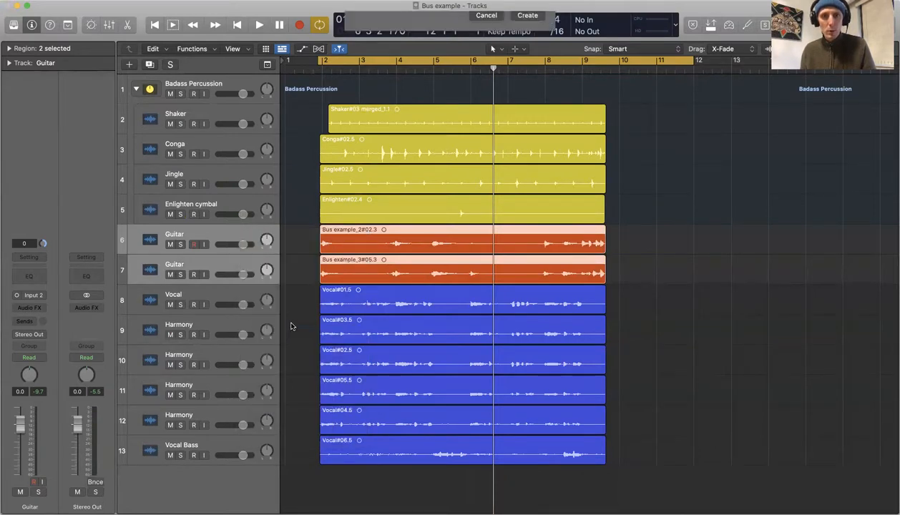
click(526, 84)
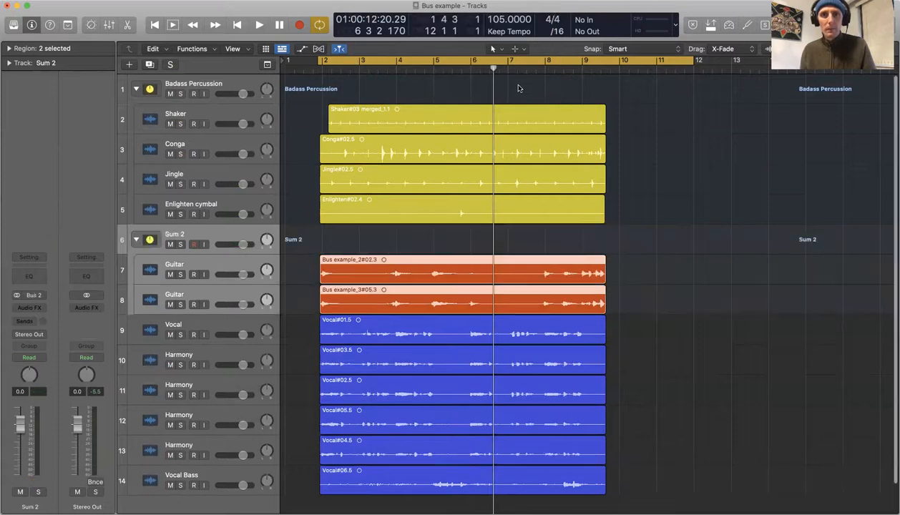
Rename the new guitar summing stack as Messy Guitars.
double_click(175, 233)
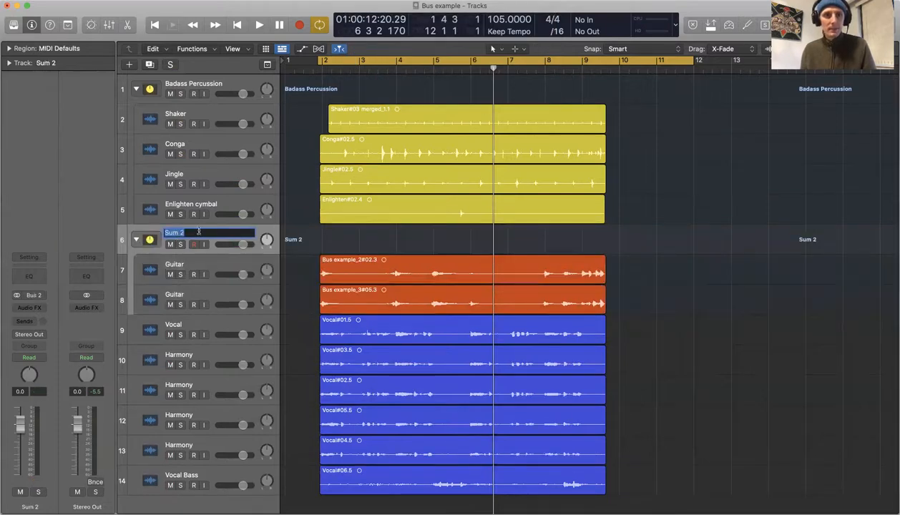
text(M)
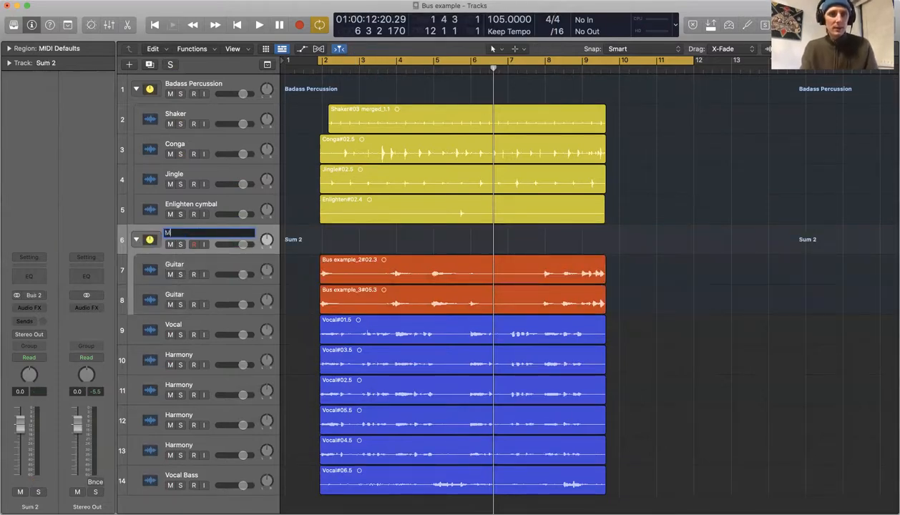
text(essy Gu)
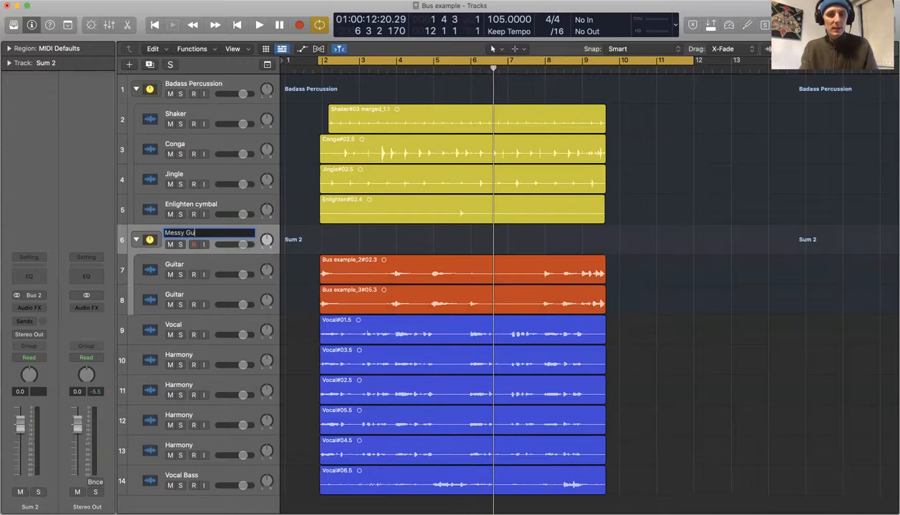
text(itars)
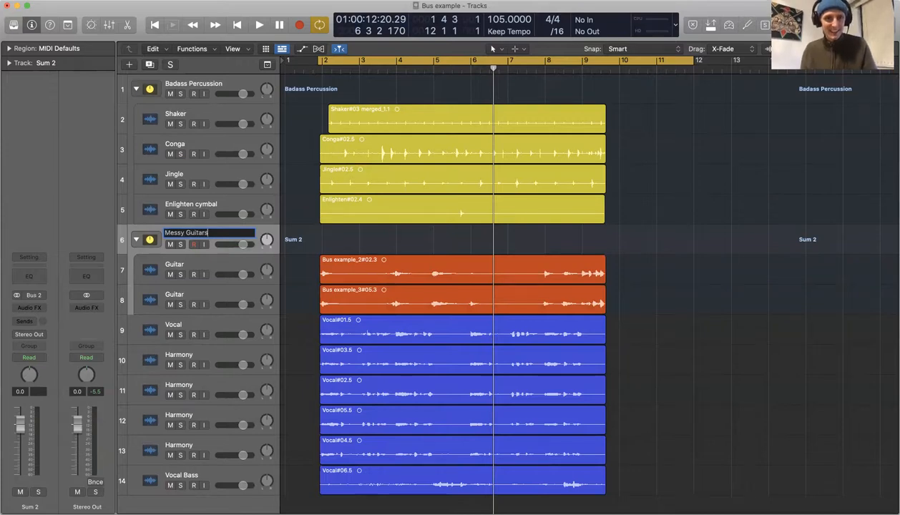
key(Return)
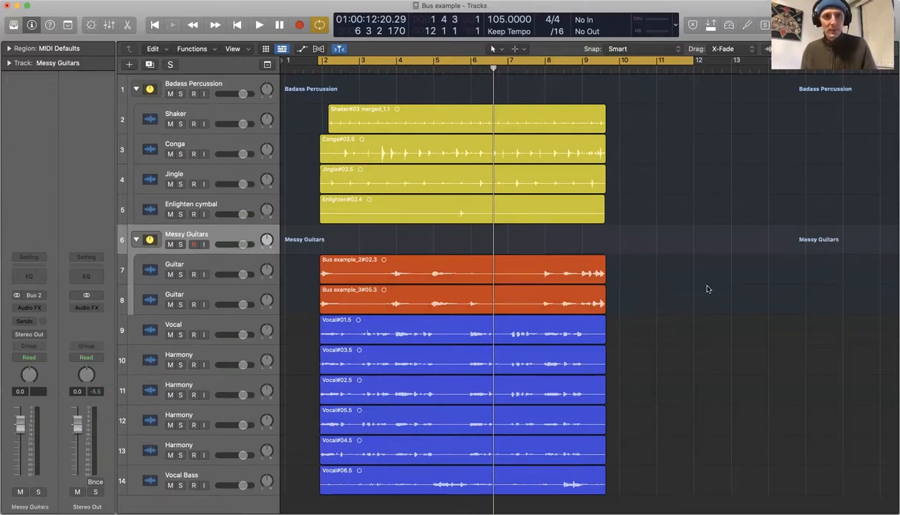
Collapse the Messy Guitars and Badass Percussion stacks so their member tracks are hidden.
click(136, 240)
click(137, 240)
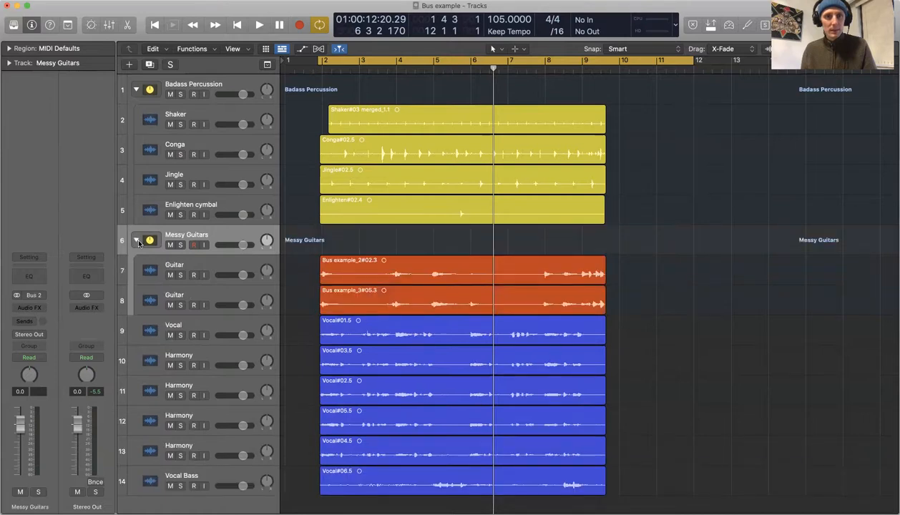
click(136, 240)
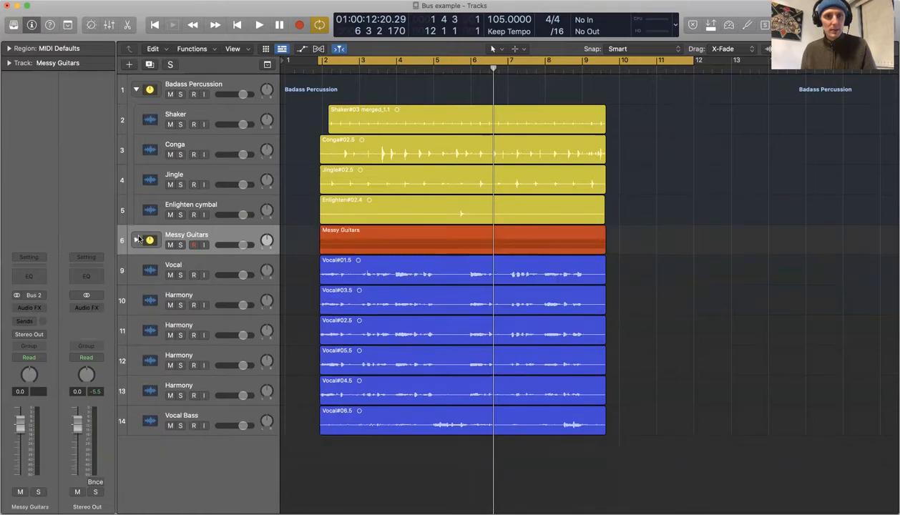
click(135, 89)
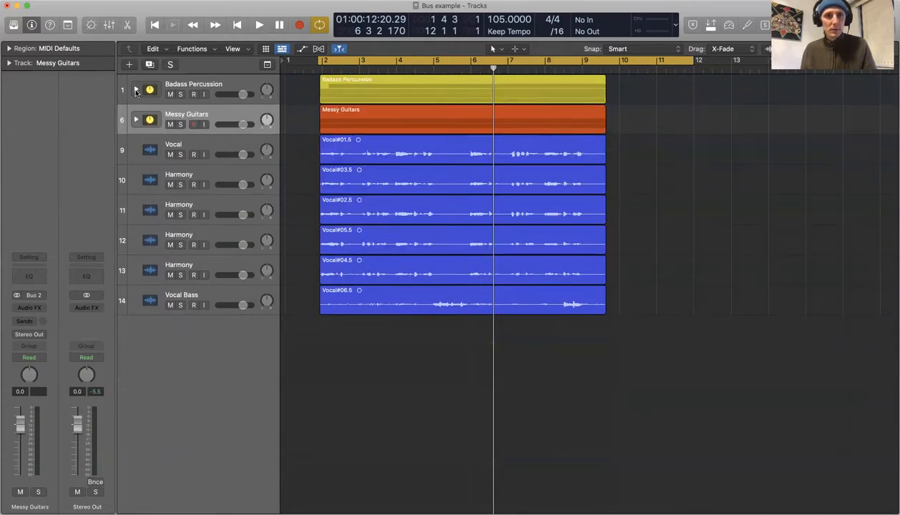
Expand the Badass Percussion and Messy Guitars stacks so their member tracks are shown.
click(136, 89)
click(135, 241)
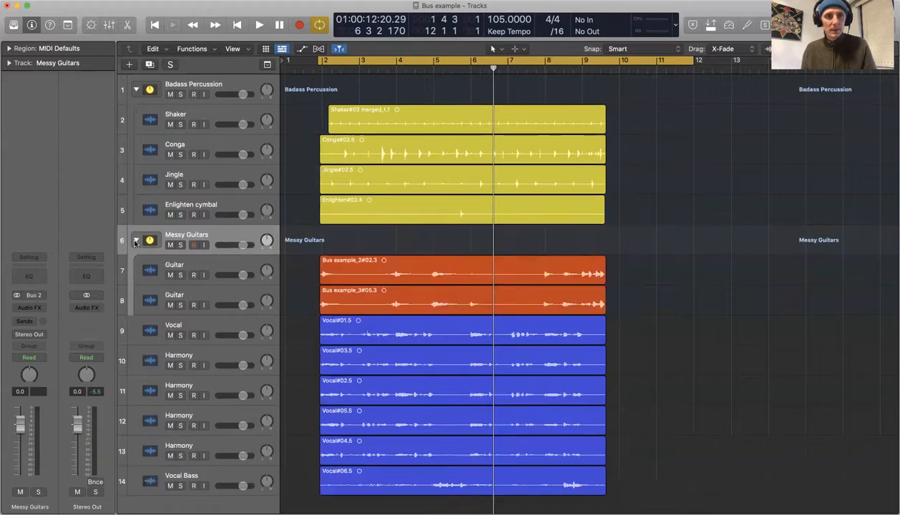
scroll(704, 332, down, 3)
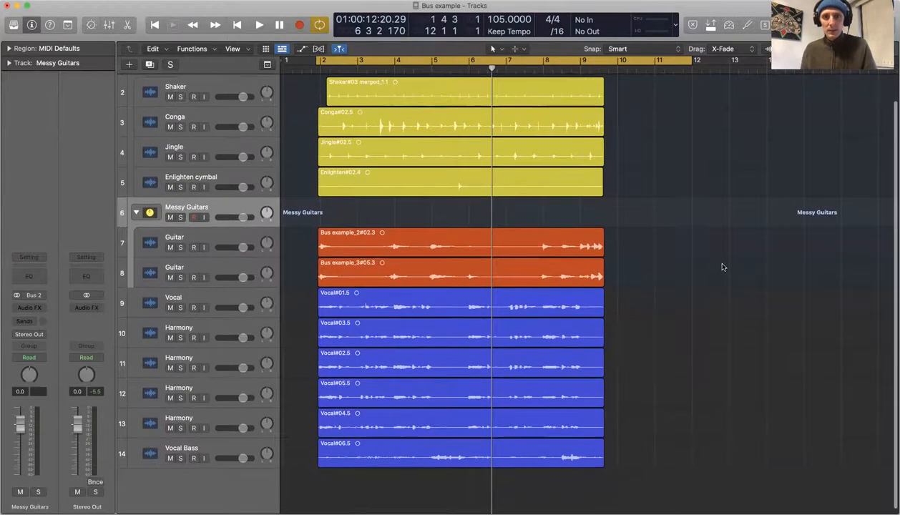
Select the six vocal tracks from Vocal to Vocal Bass, solo them for a listen, and turn their solos off again.
drag(626, 451, 567, 294)
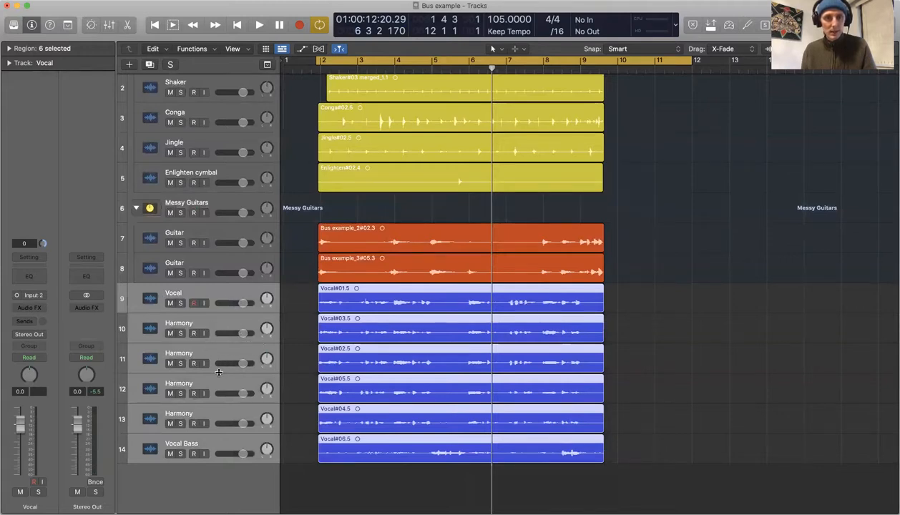
scroll(274, 439, left, 1)
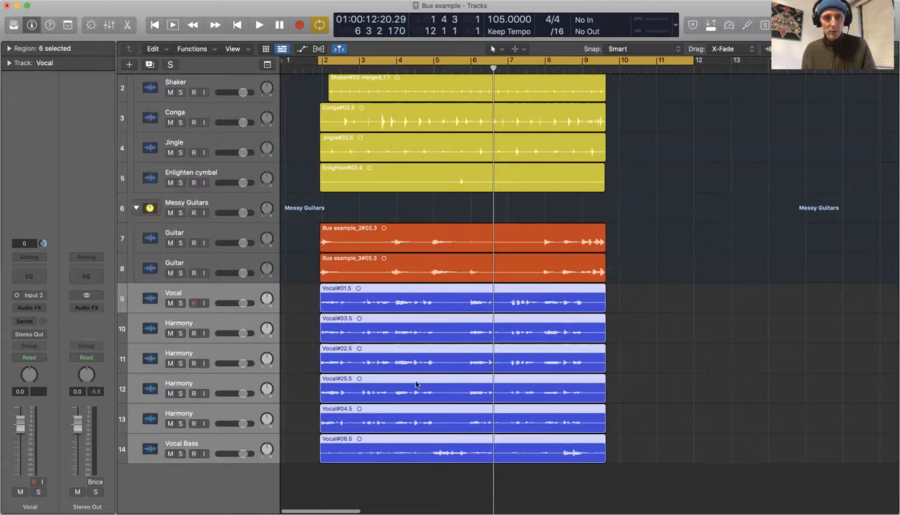
drag(181, 303, 194, 449)
key(shift+space)
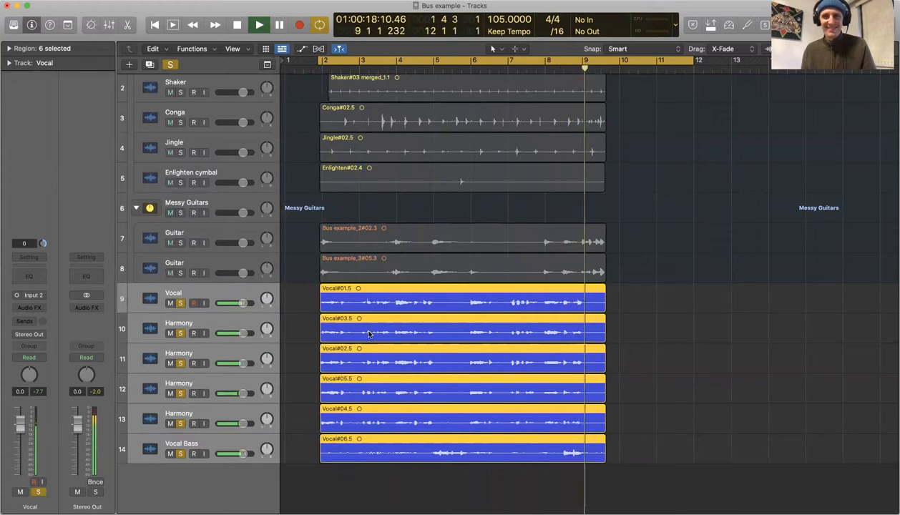
key(space)
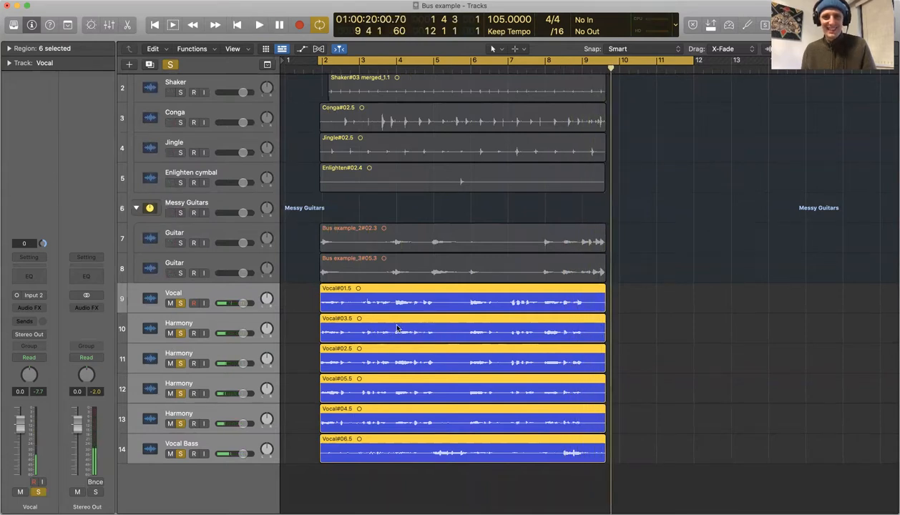
click(181, 303)
drag(181, 332, 184, 456)
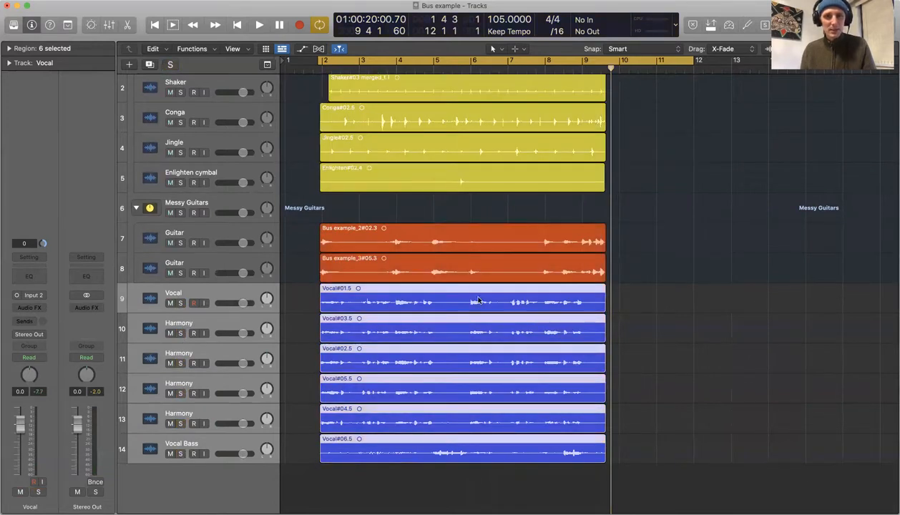
Group the six vocal tracks, from Vocal to Vocal Bass, into a Summing Stack.
drag(645, 301, 576, 443)
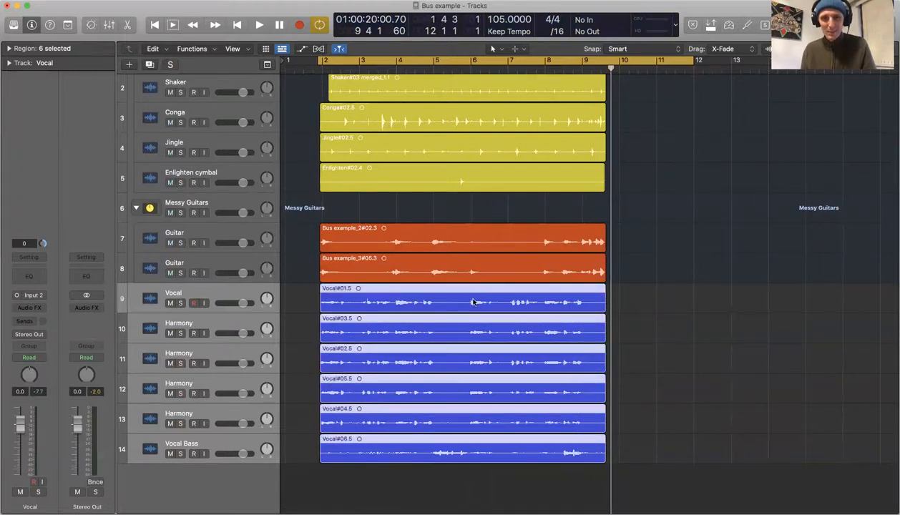
right_click(476, 302)
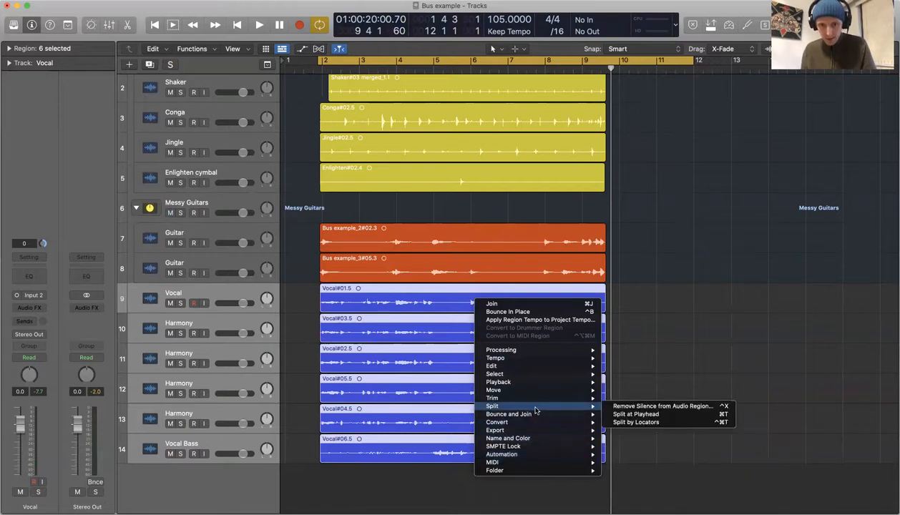
right_click(213, 292)
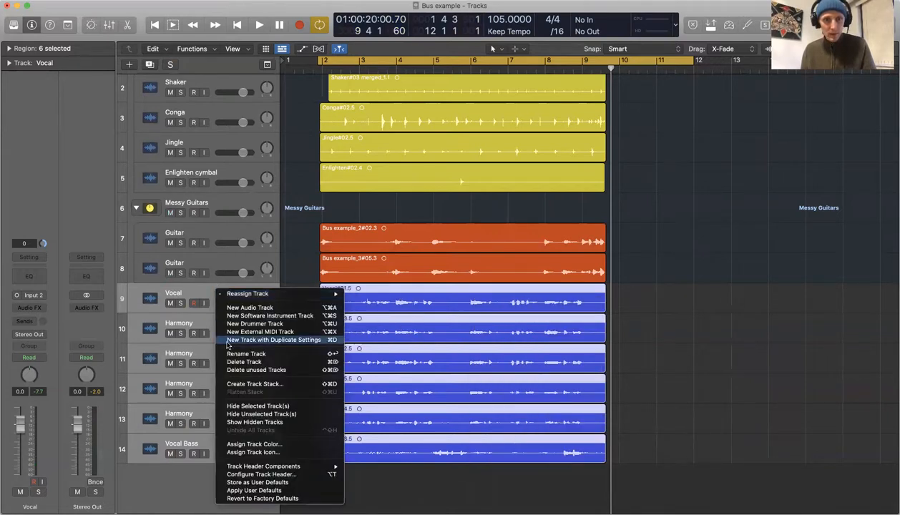
mouse_move(217, 296)
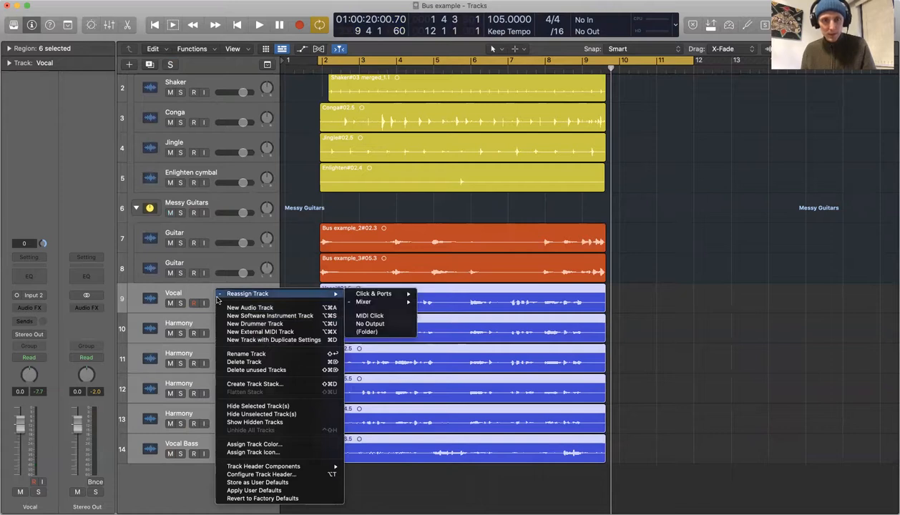
click(278, 386)
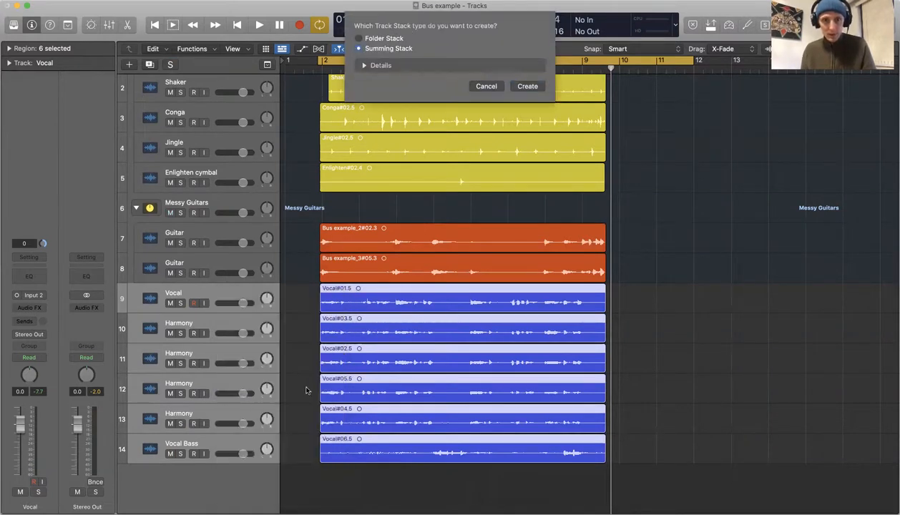
click(528, 88)
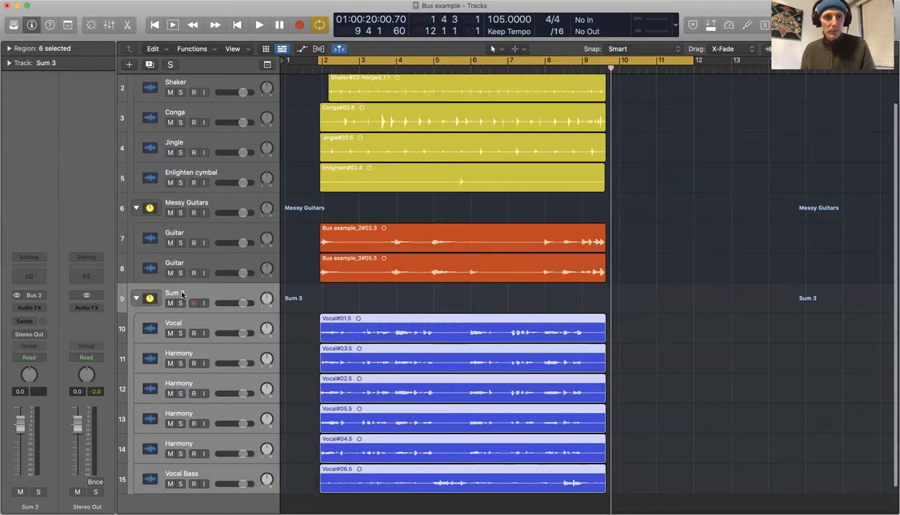
Rename the new vocal summing stack as I'm on a mother EFFINg BUS!!
double_click(179, 293)
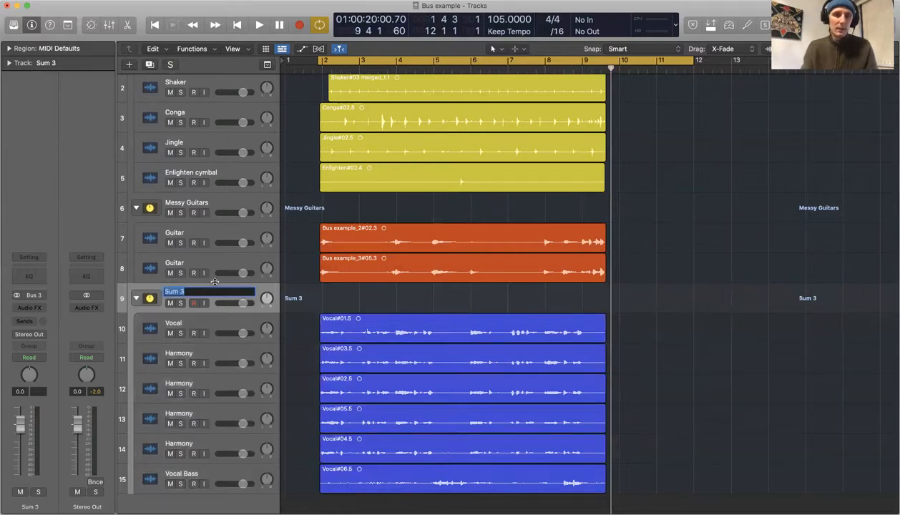
key(BackSpace)
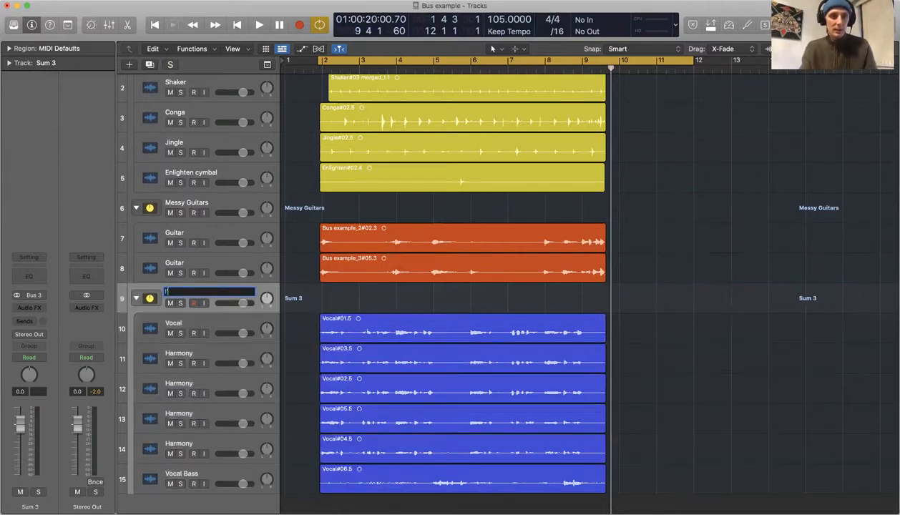
text(I'm on)
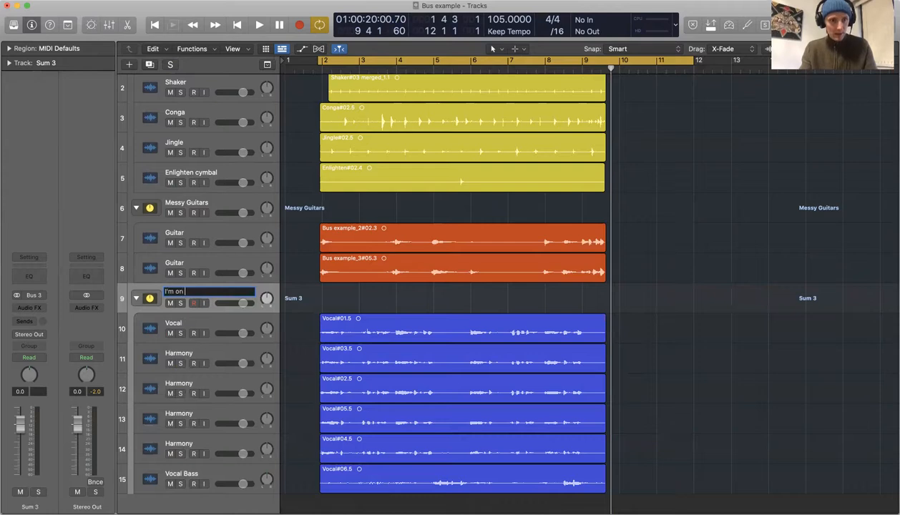
text( a mother)
text( E)
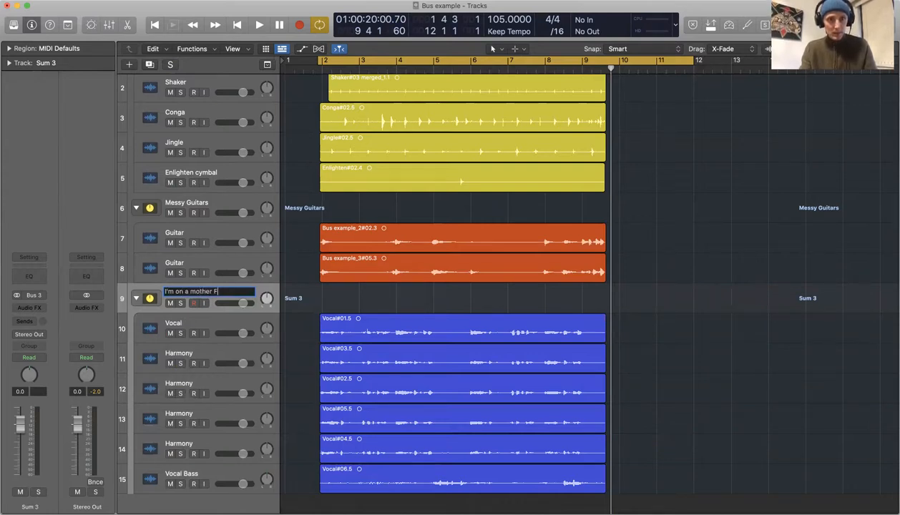
text(FFINg)
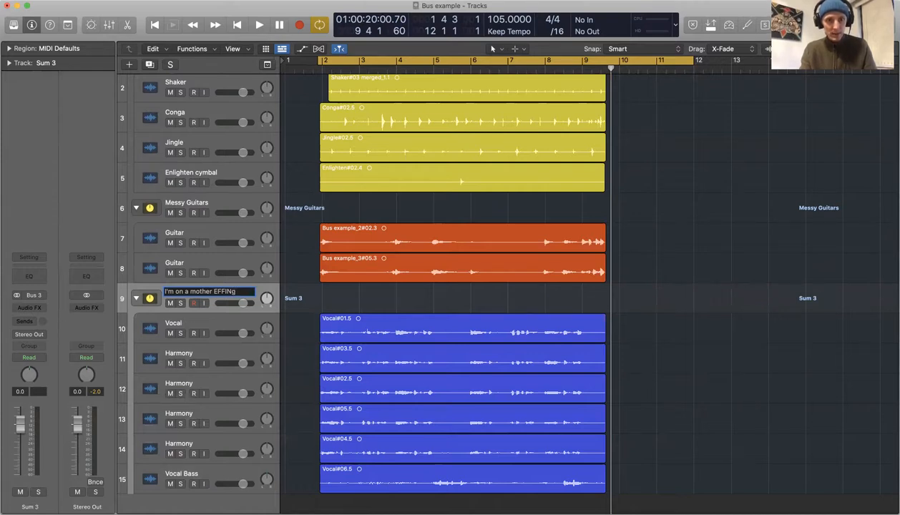
text( BUS!!)
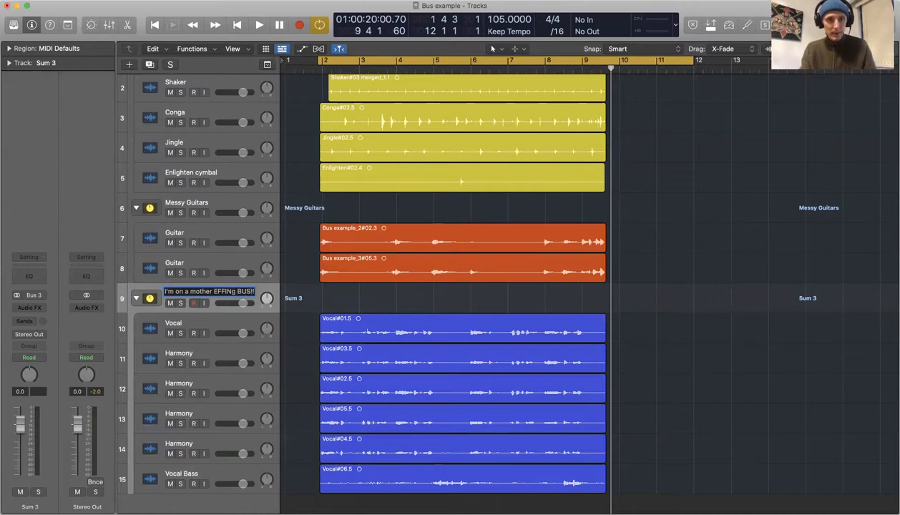
key(Return)
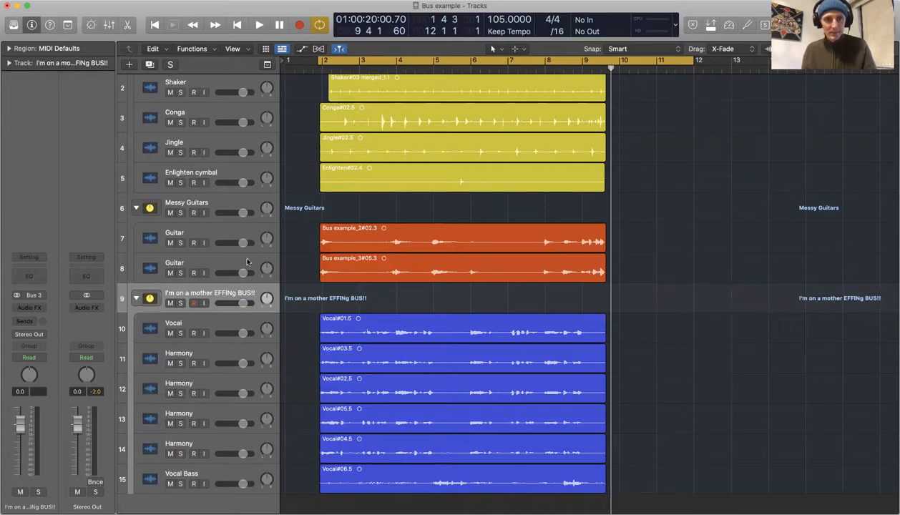
Collapse the vocal, Messy Guitars and Badass Percussion stacks so only the three bus tracks are listed.
click(136, 299)
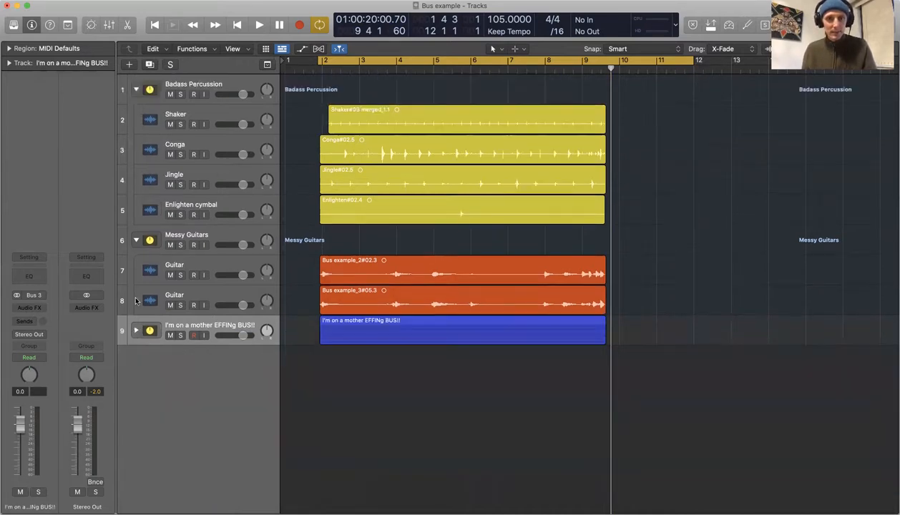
click(136, 241)
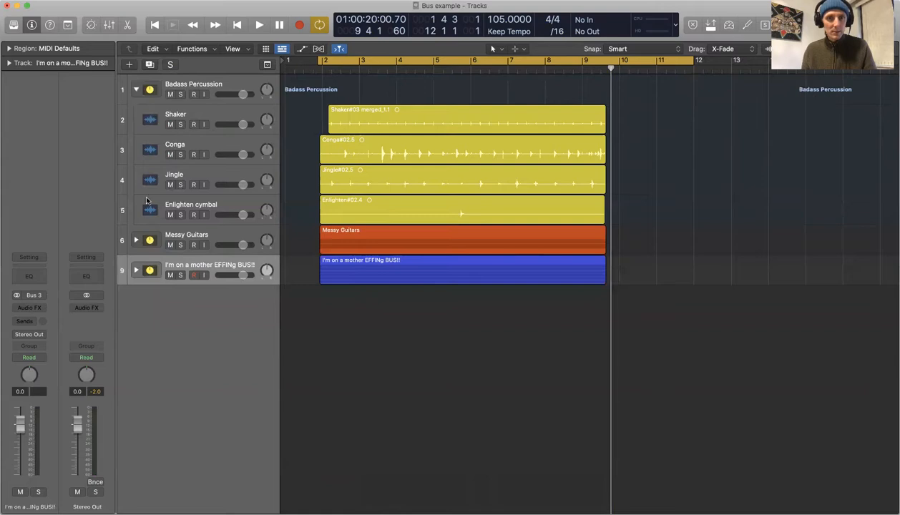
click(137, 91)
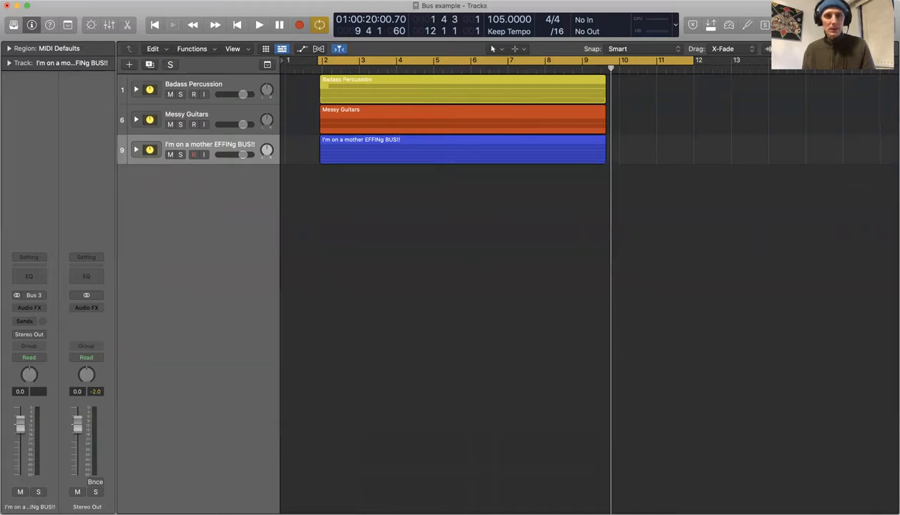
Open the Stereo Out's bounce settings to review them, and close them without bouncing.
click(96, 482)
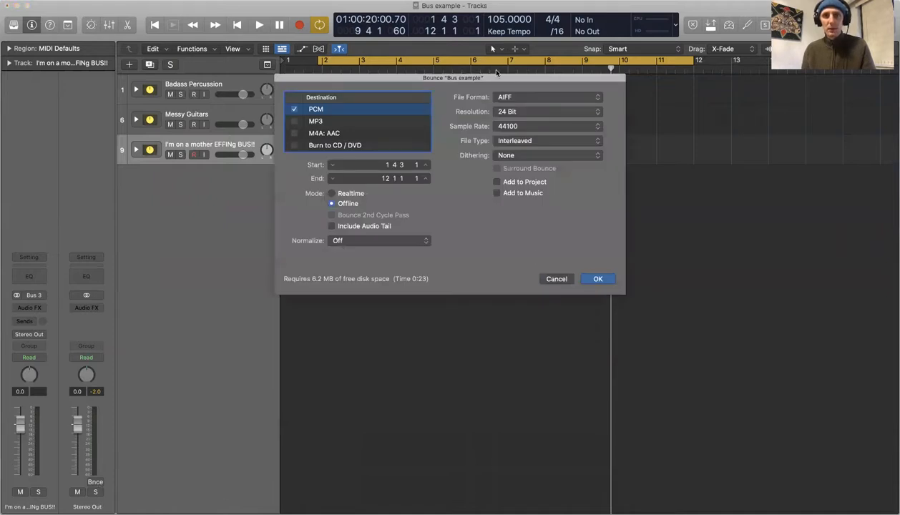
click(554, 279)
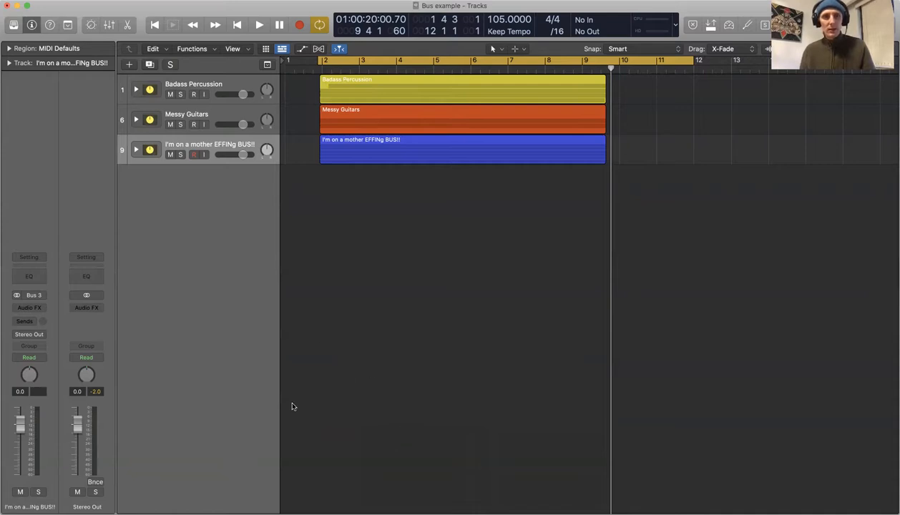
Expand the vocal, Messy Guitars and Badass Percussion stacks to list all their member tracks.
click(135, 149)
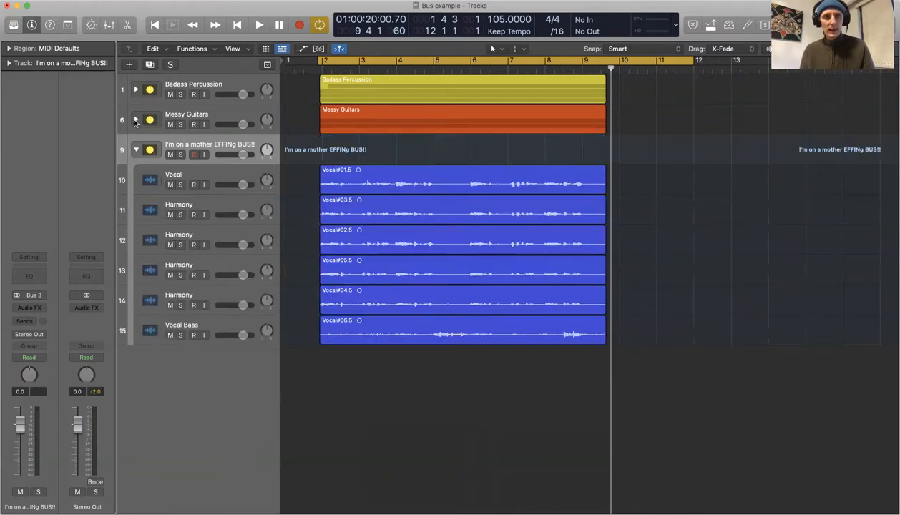
click(136, 120)
click(136, 90)
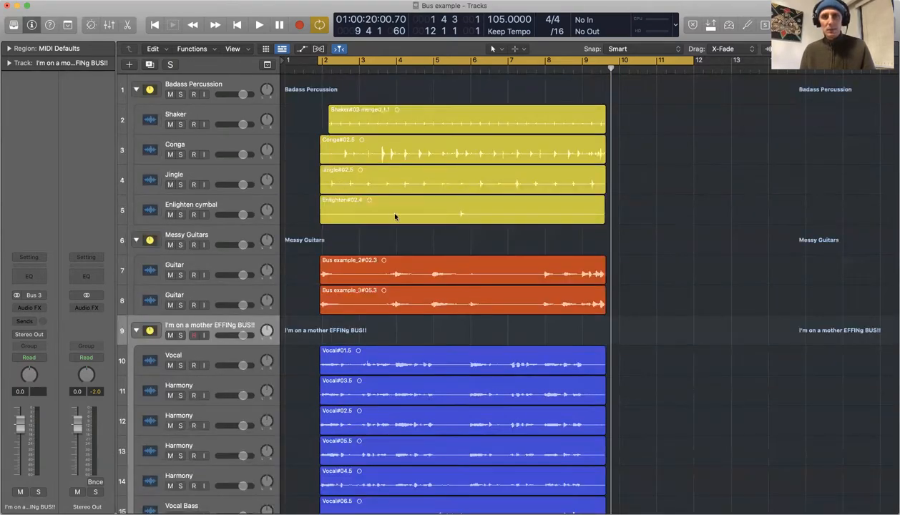
Show the Mixer below the tracks, toggling it hidden and visible several times and leaving it open.
click(246, 1)
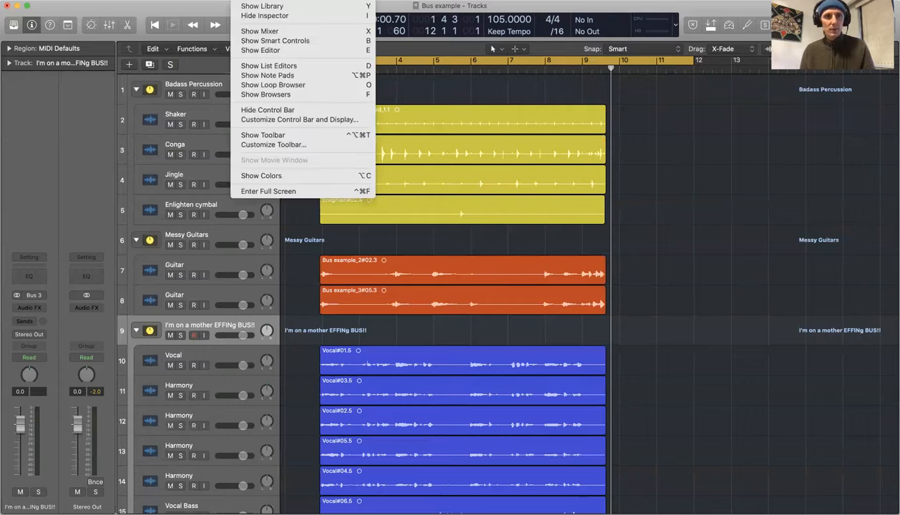
click(259, 32)
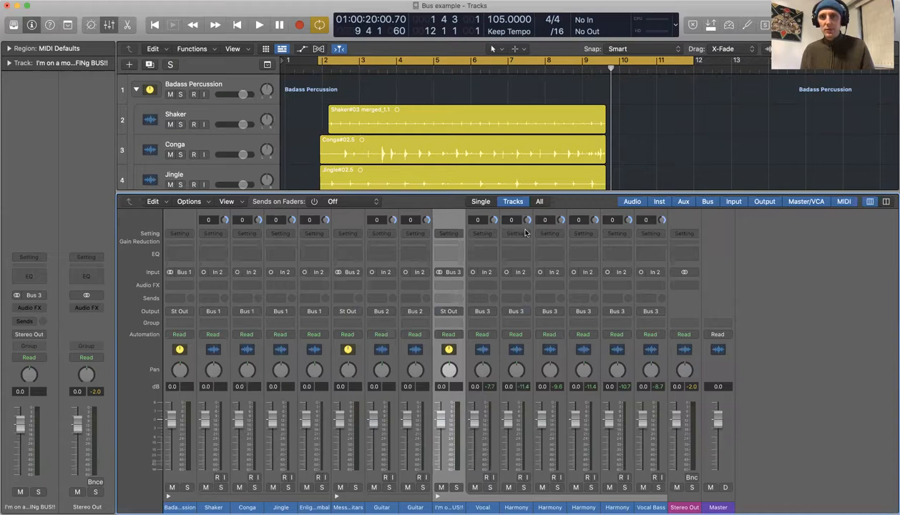
key(x)
key(x)
key(x)
key(x)
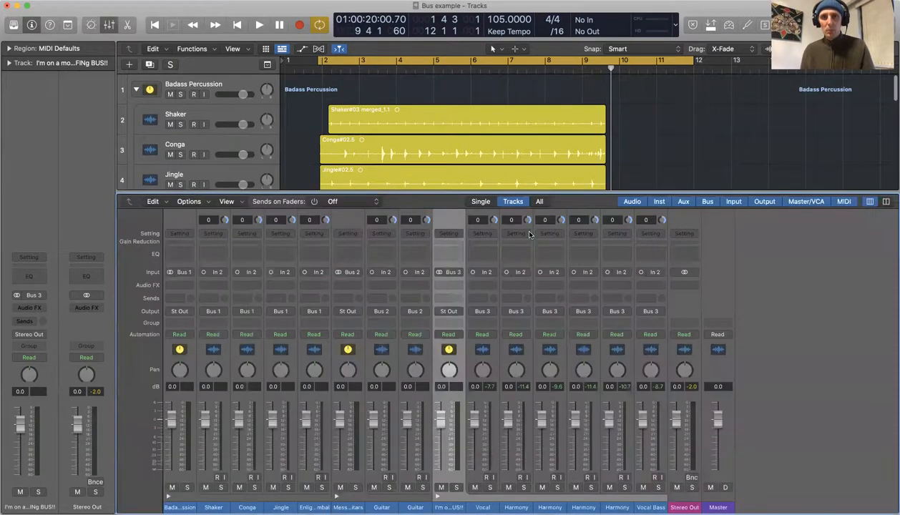
key(x)
key(x)
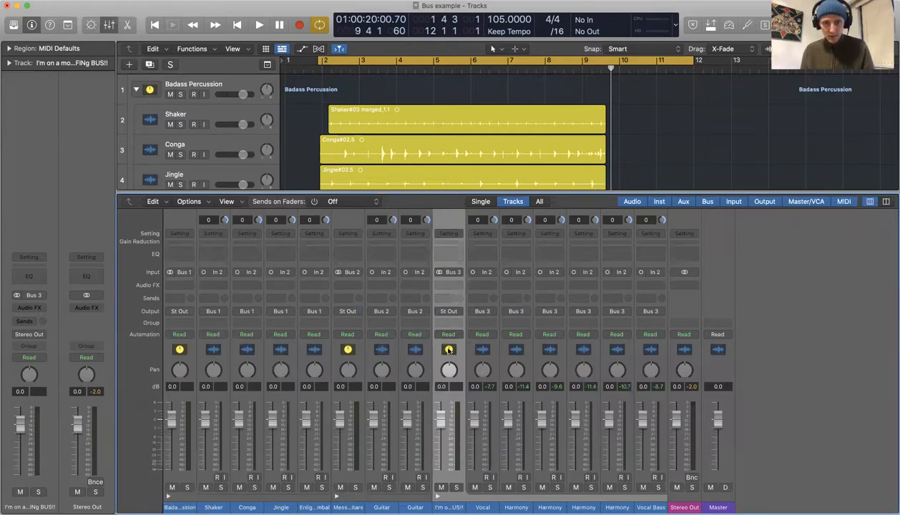
Collapse all three summing stacks in the Mixer to their bus channels, and expand them again.
click(438, 498)
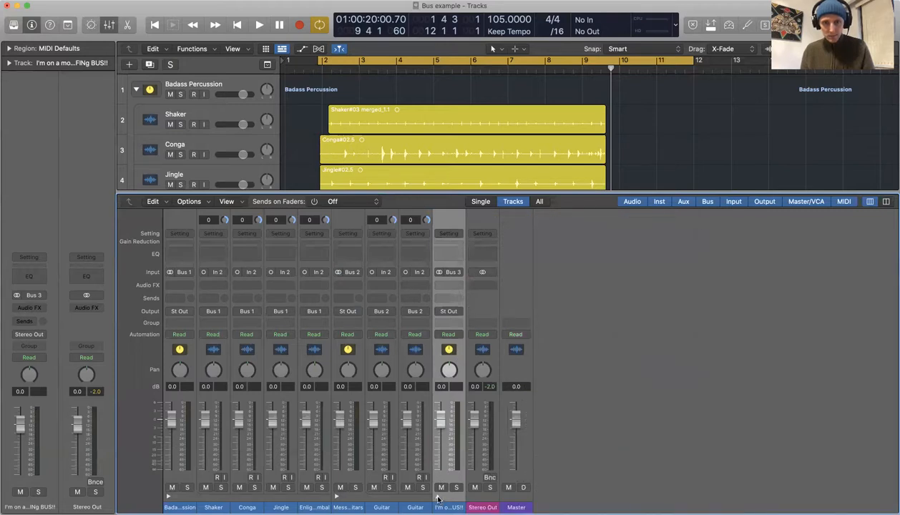
click(334, 498)
click(169, 496)
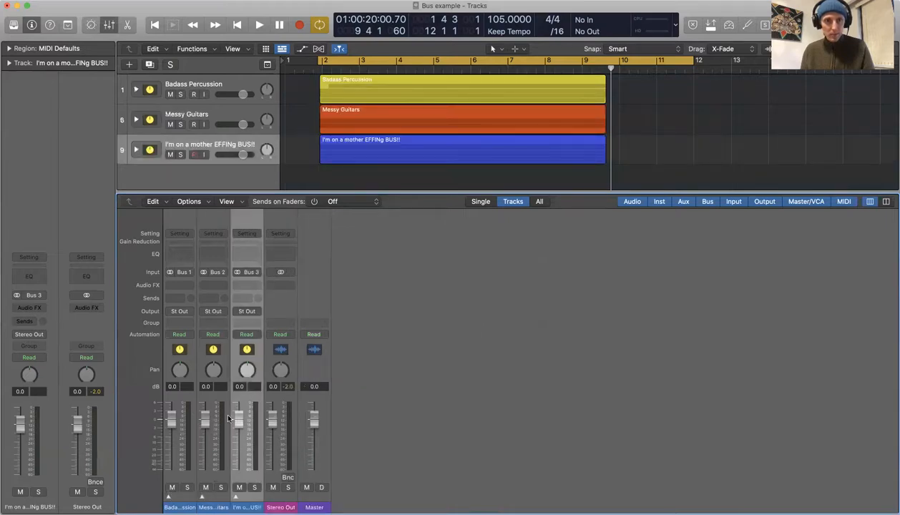
click(168, 497)
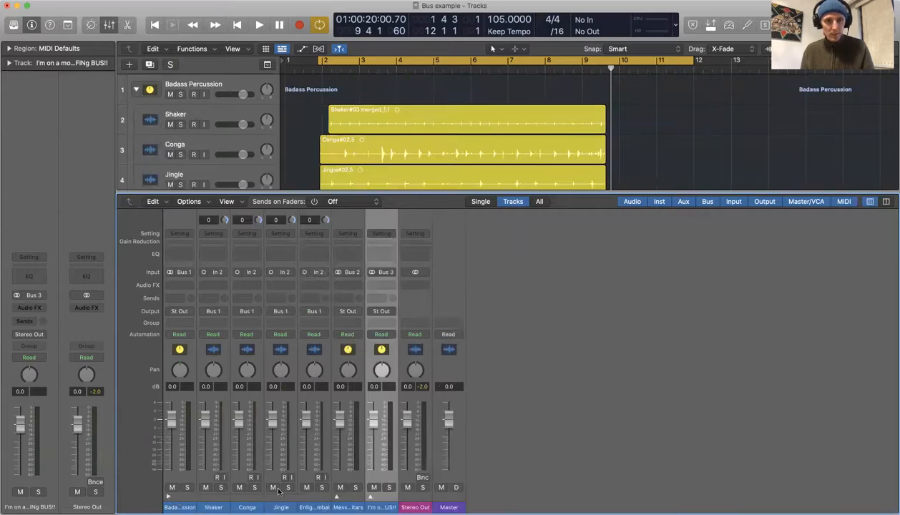
click(336, 496)
click(437, 497)
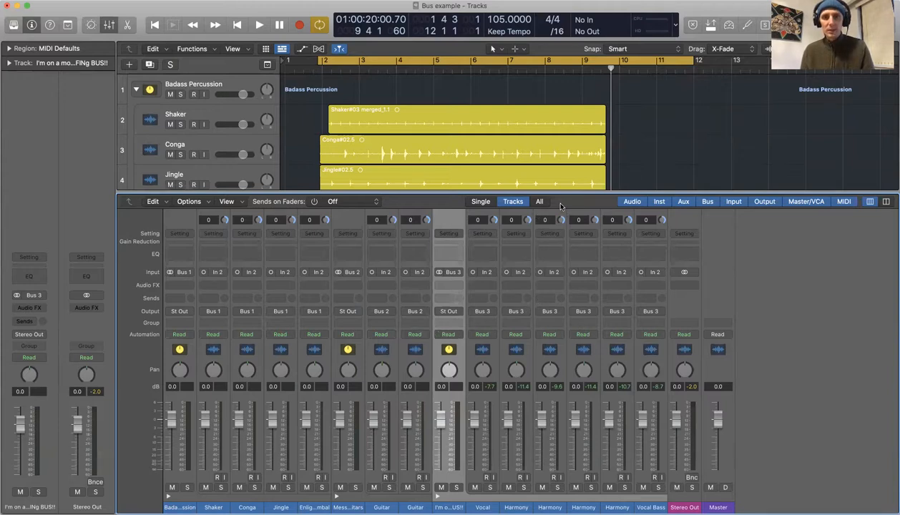
Hide the Mixer, solo the Badass Percussion stack and play back a short passage of it.
key(x)
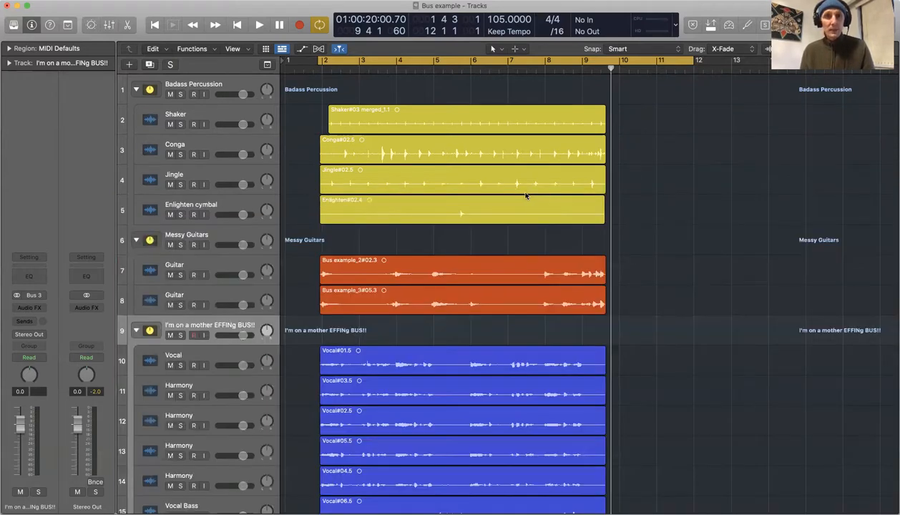
click(180, 94)
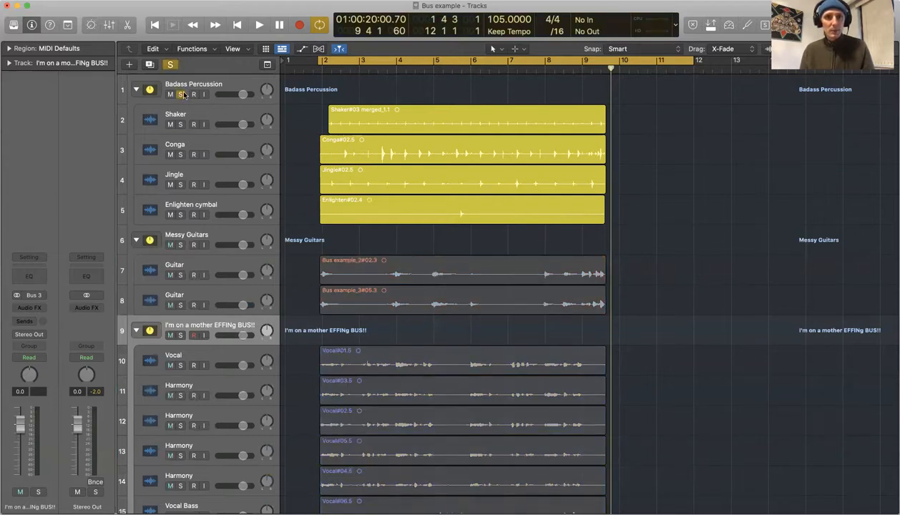
key(space)
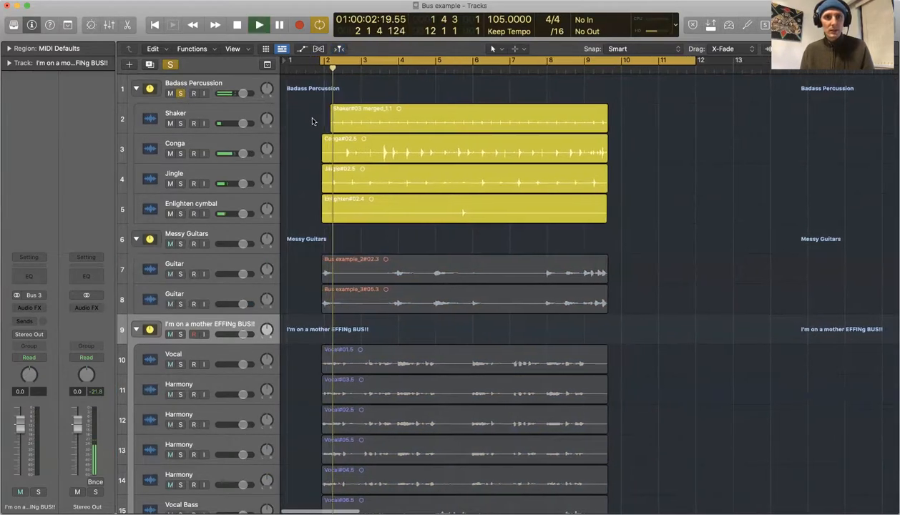
key(space)
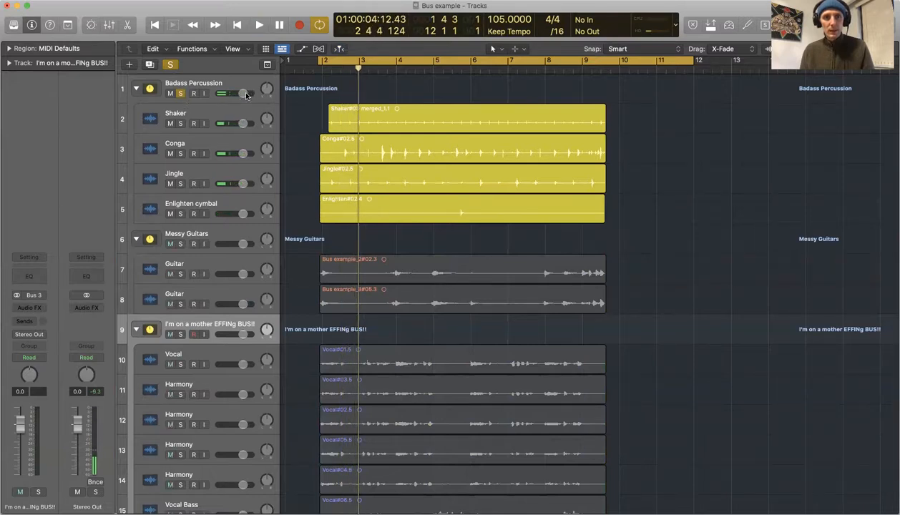
Lower the Badass Percussion stack's volume fully during playback, raise it back to its former level, and unsolo the stack.
key(space)
drag(243, 93, 218, 94)
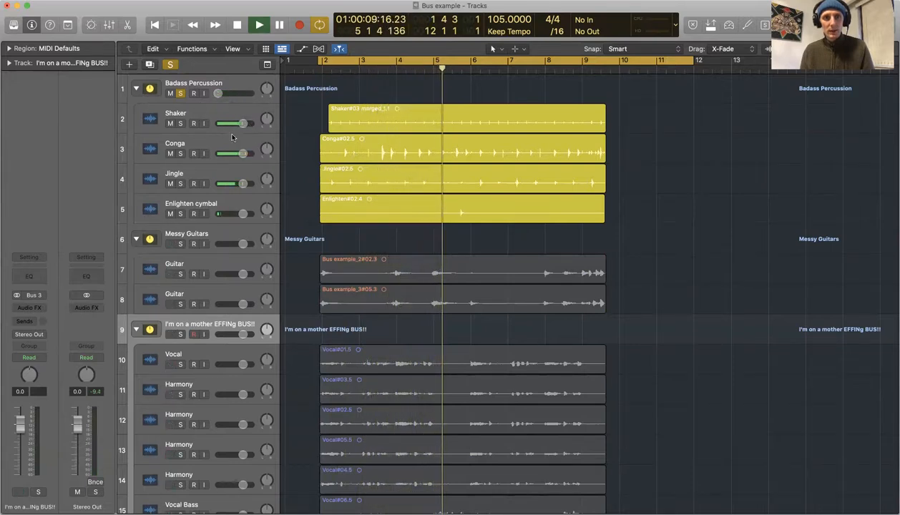
drag(218, 94, 243, 93)
key(space)
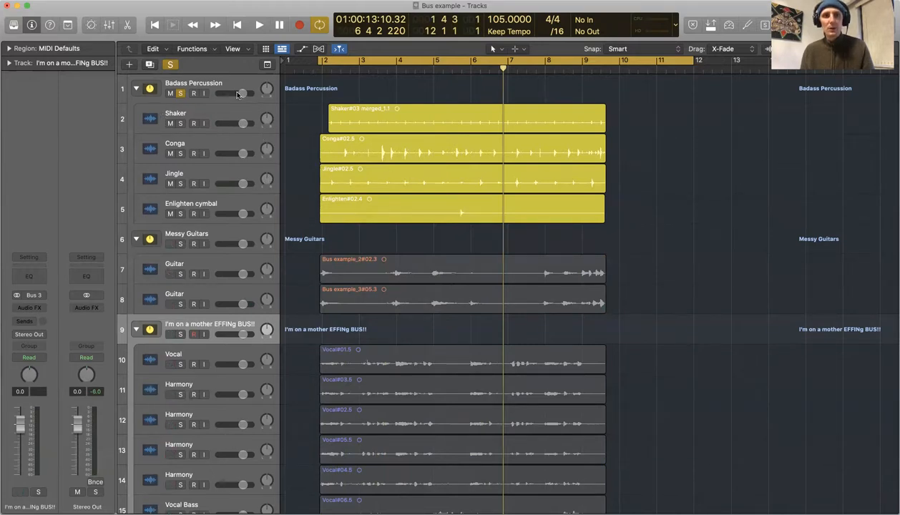
click(179, 95)
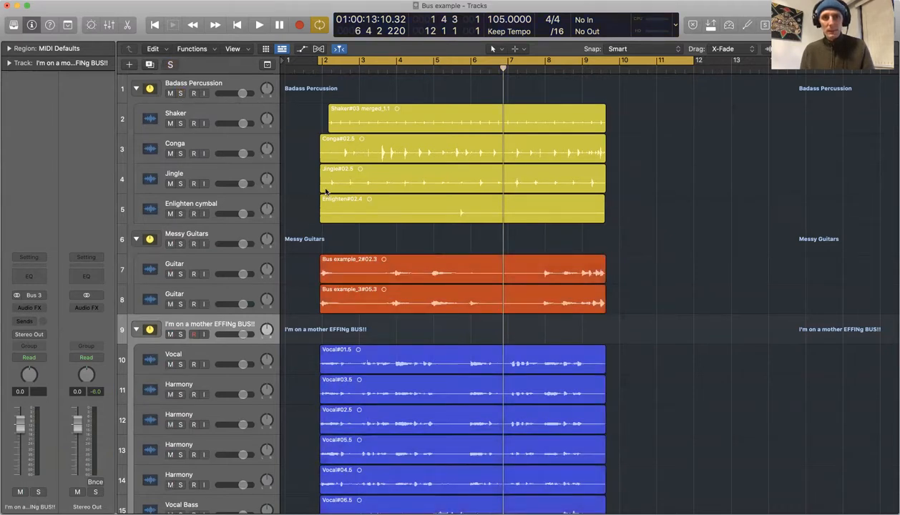
Solo the Badass Percussion stack again and, during playback, pan the Shaker left and the Conga right to +63.
scroll(330, 200, down, 2)
scroll(332, 199, up, 2)
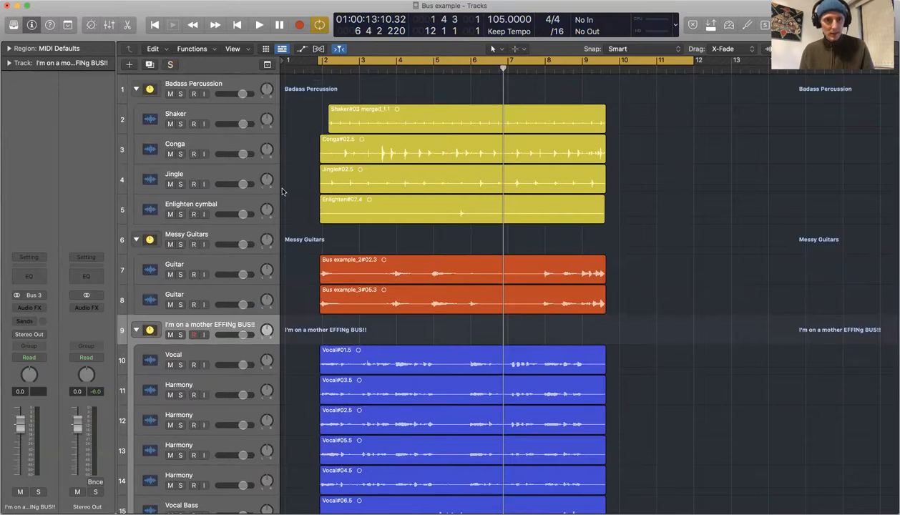
scroll(262, 204, up, 1)
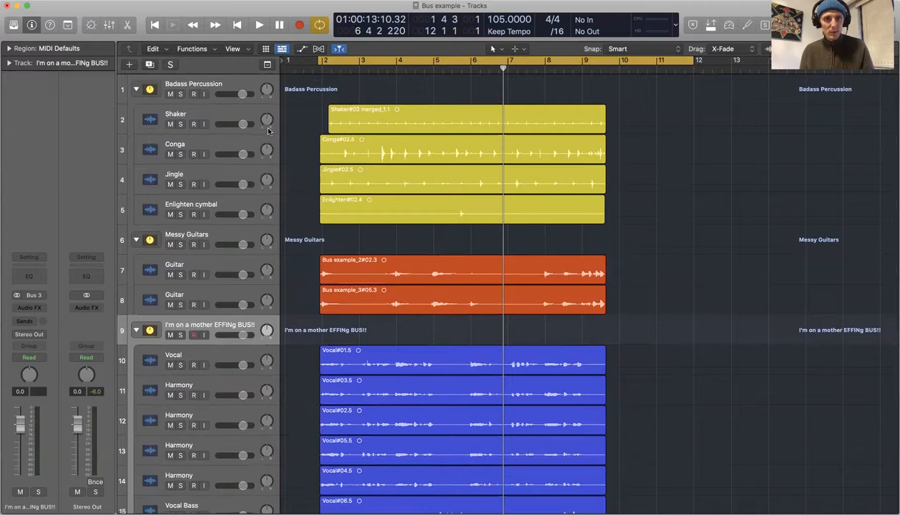
key(space)
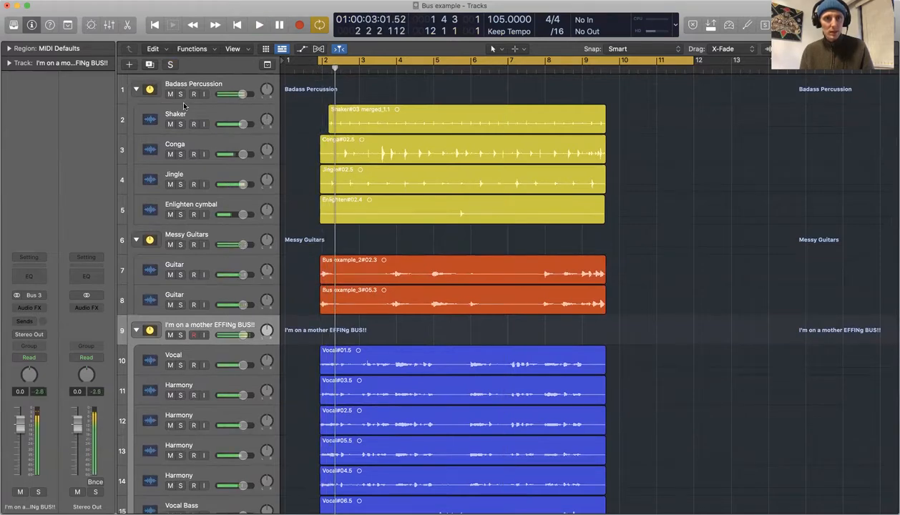
click(180, 94)
key(space)
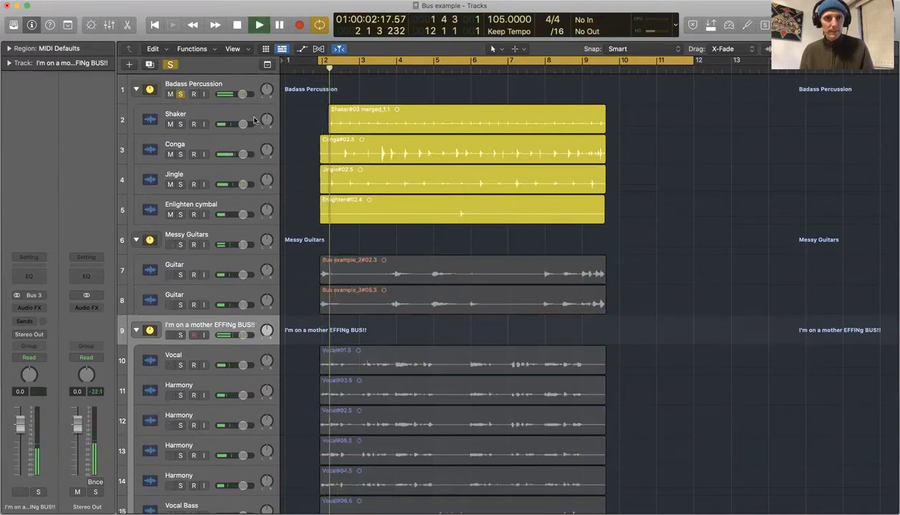
drag(263, 120, 267, 155)
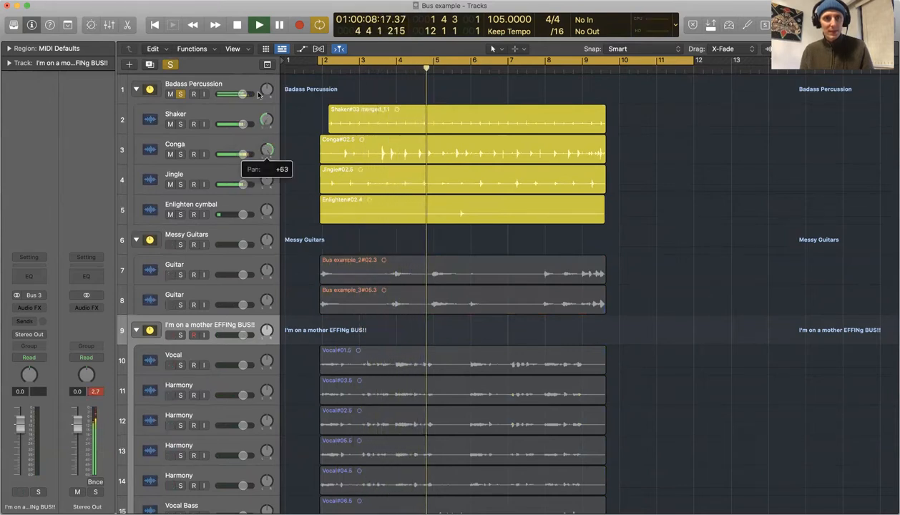
Reset the Conga's pan to centre and pan the Enlighten cymbal right to +44.
alt+click(266, 150)
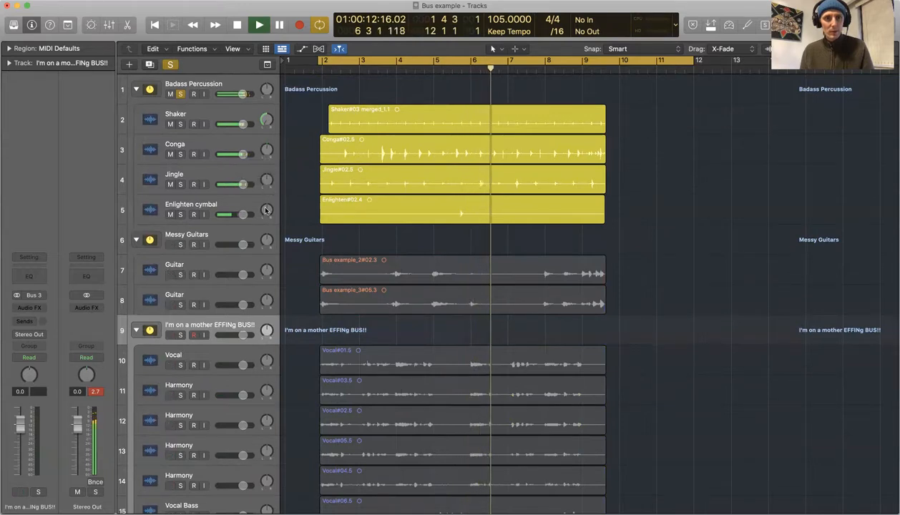
drag(266, 210, 267, 207)
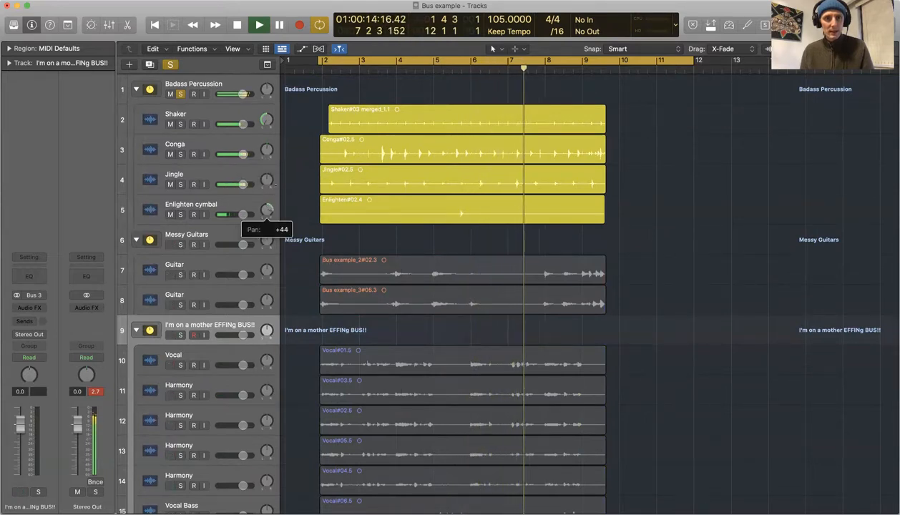
key(space)
During playback, return the Shaker's pan to centre, pan the Jingle left and move the Enlighten cymbal further right.
key(space)
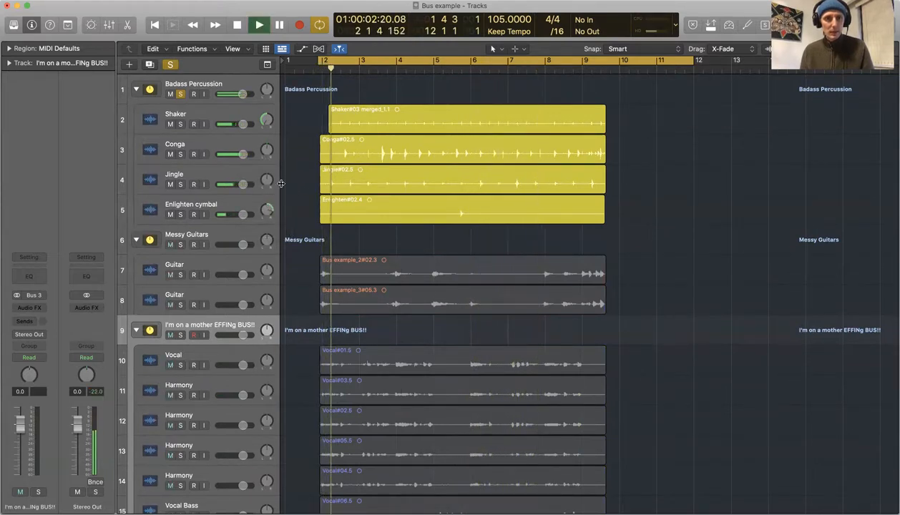
drag(268, 182, 268, 199)
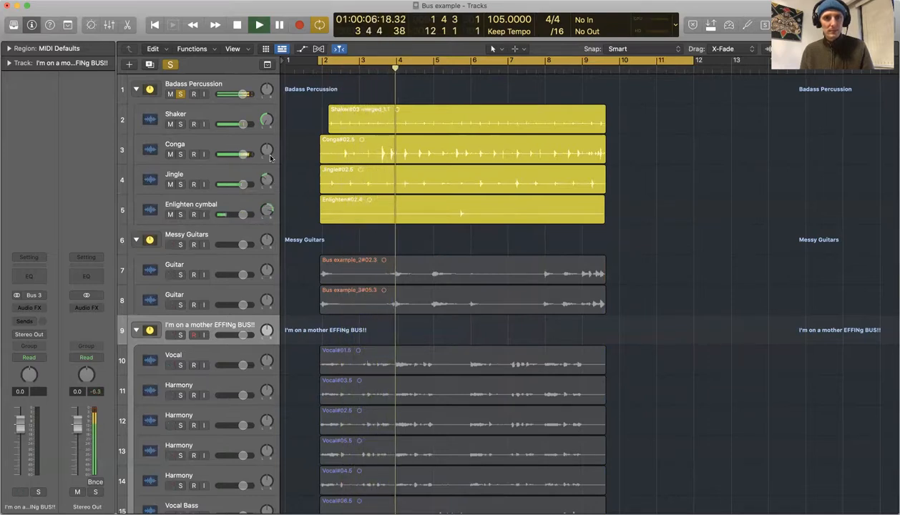
drag(266, 119, 266, 131)
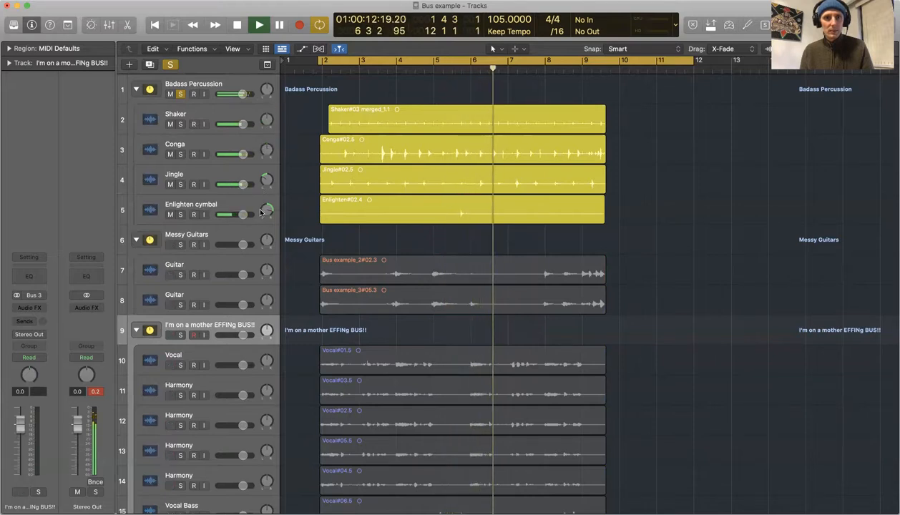
drag(265, 183, 269, 205)
Play back the panned percussion to check its stereo spread, and unsolo the Badass Percussion stack.
key(space)
key(space)
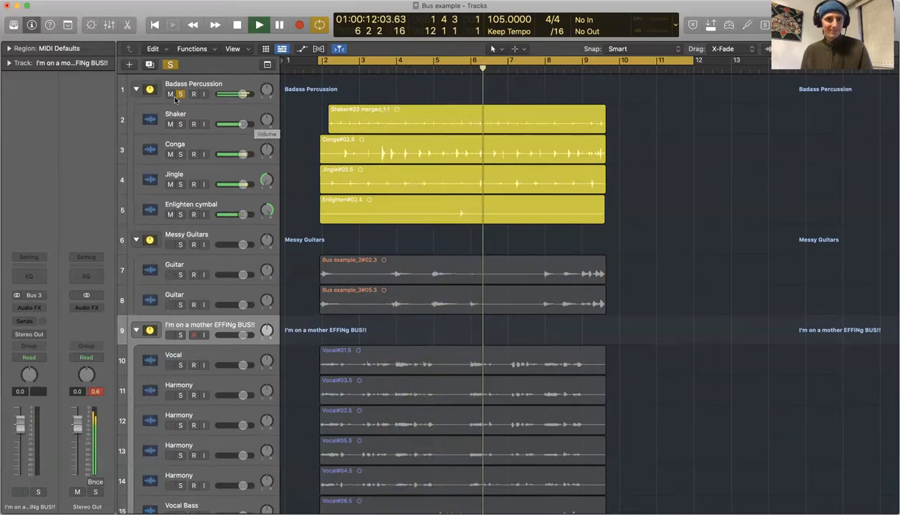
key(space)
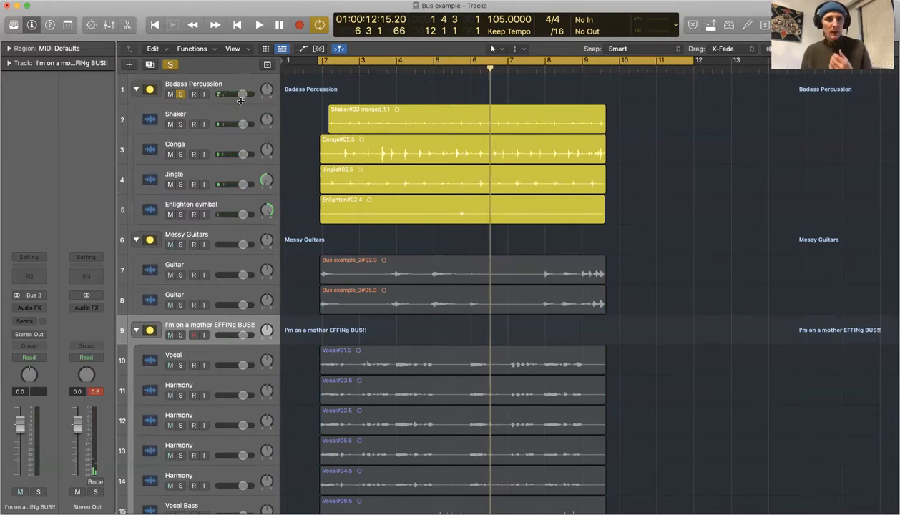
scroll(310, 283, down, 1)
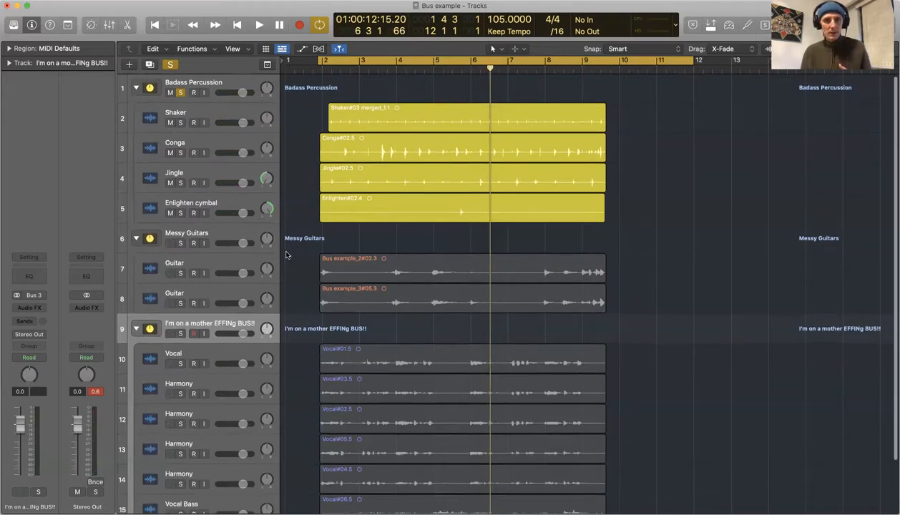
click(181, 93)
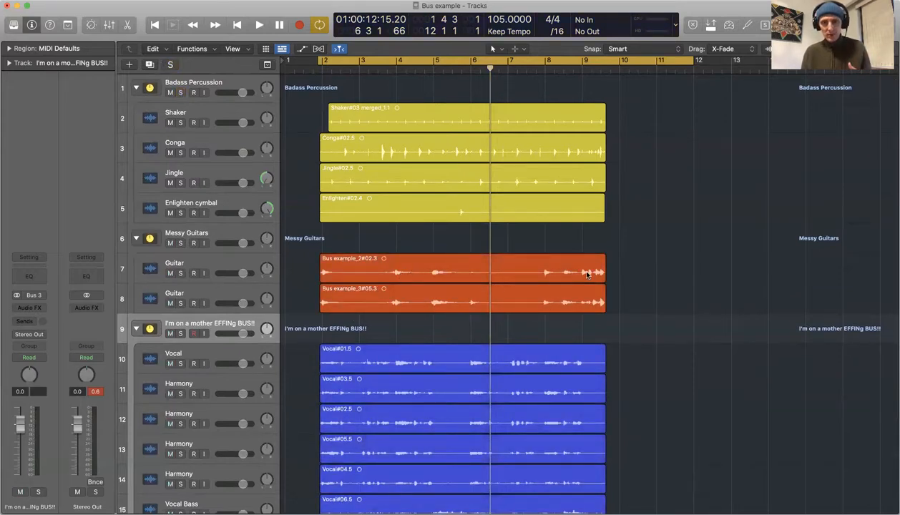
Pan the first Guitar left and the second right to +63, and audition them with the Messy Guitars and Badass Percussion stacks soloed.
scroll(298, 269, up, 1)
drag(268, 271, 281, 234)
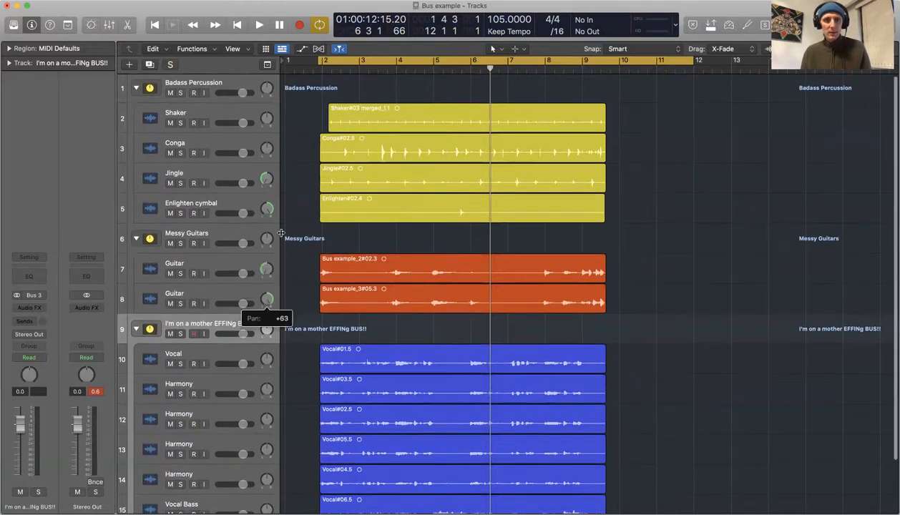
click(181, 244)
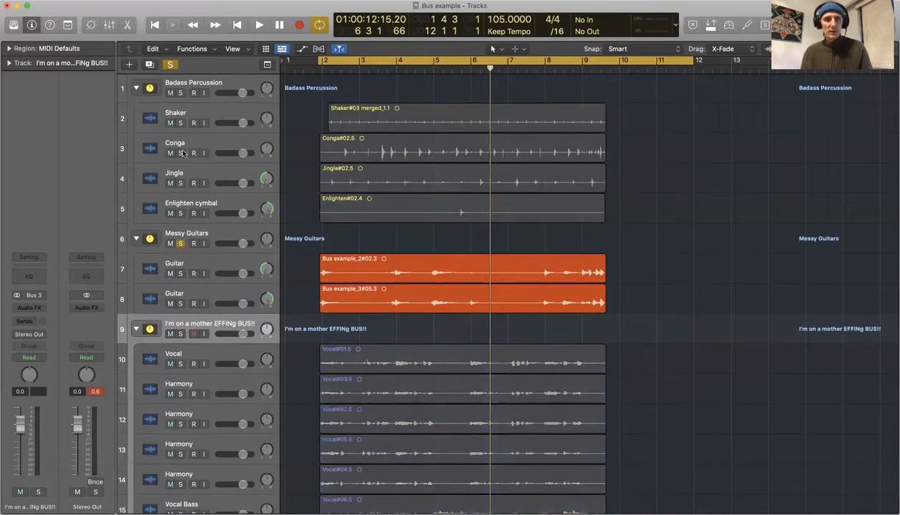
click(182, 94)
key(space)
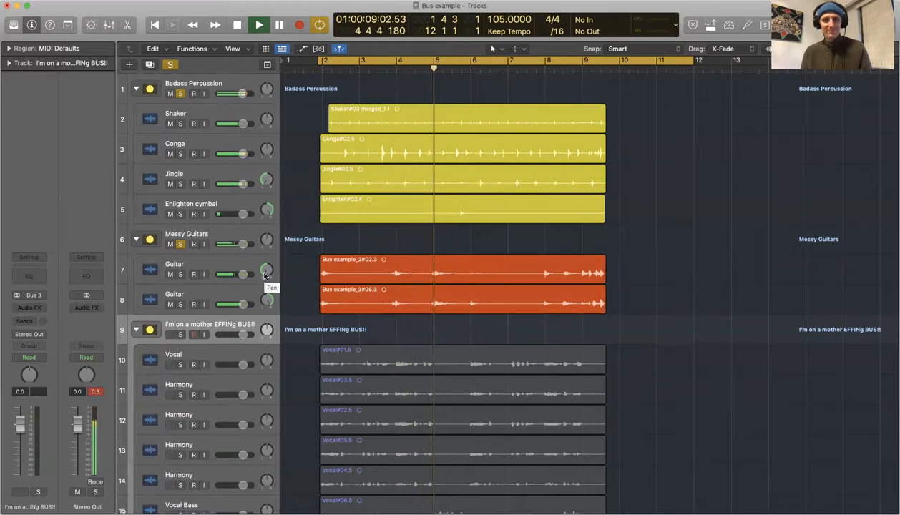
key(space)
Narrow both guitars' panning towards the centre, and spread them left and right again during playback to compare.
mouse_move(264, 275)
mouse_down()
mouse_move(264, 297)
mouse_move(266, 289)
mouse_up()
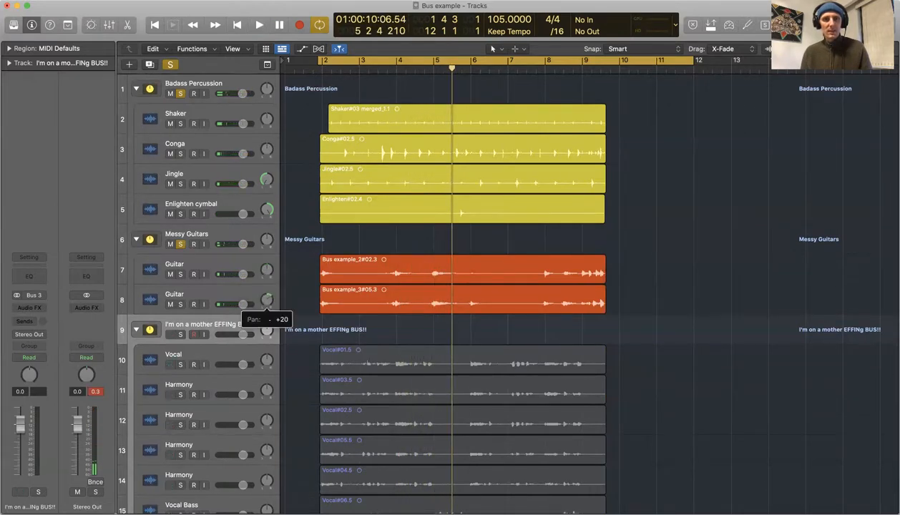
key(space)
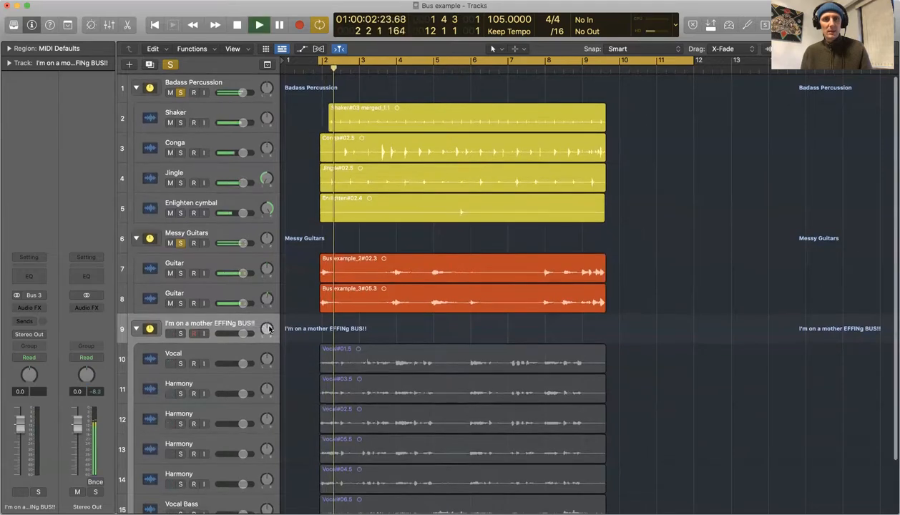
drag(265, 304, 267, 323)
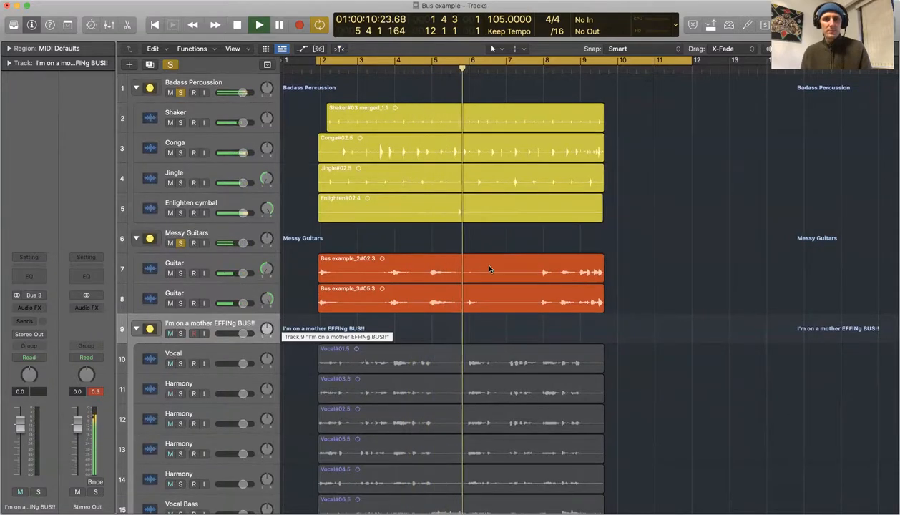
key(space)
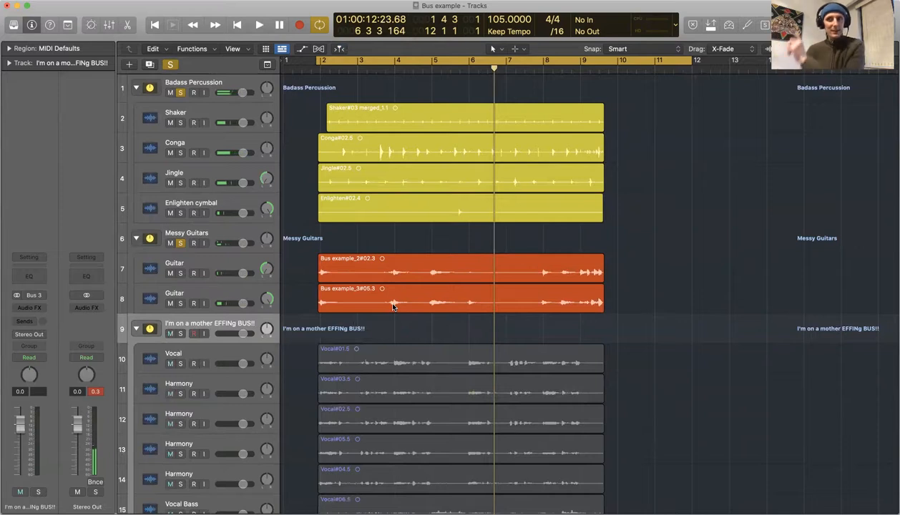
Unsolo the Messy Guitars and Badass Percussion stacks.
scroll(392, 306, down, 1)
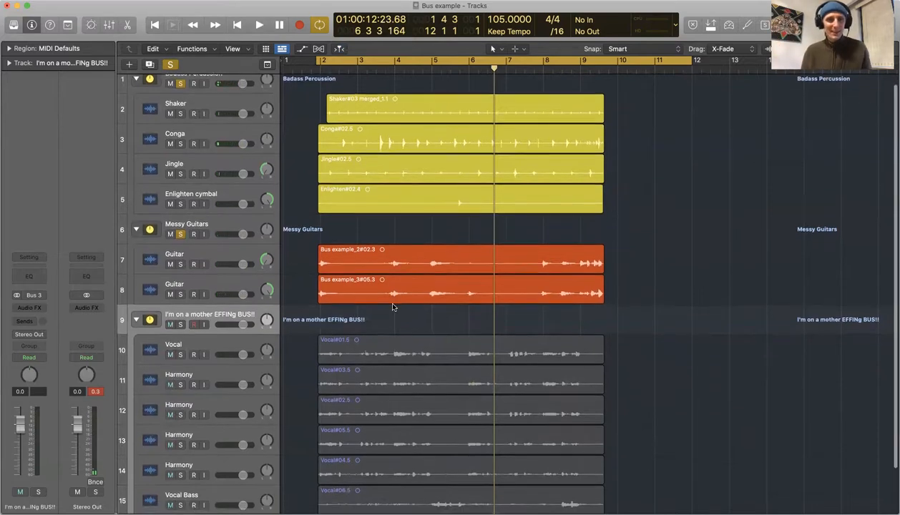
scroll(392, 307, down, 6)
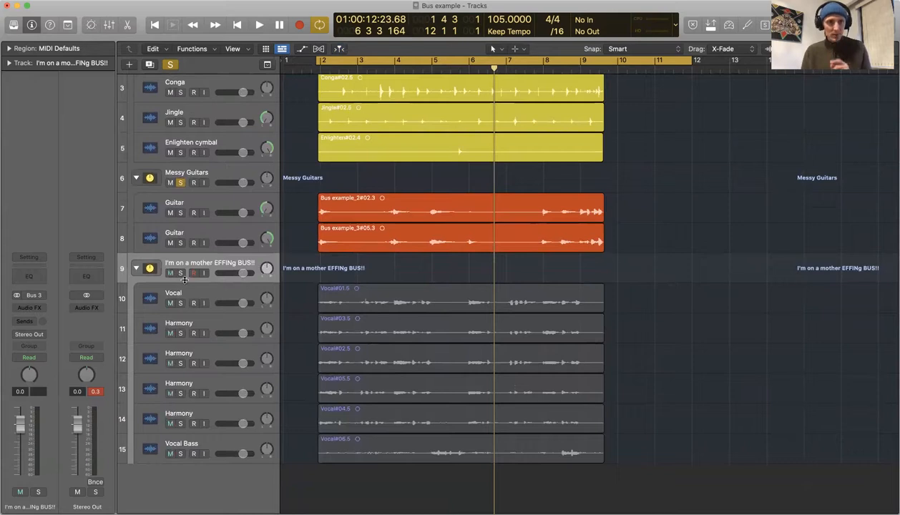
click(180, 184)
scroll(187, 173, up, 3)
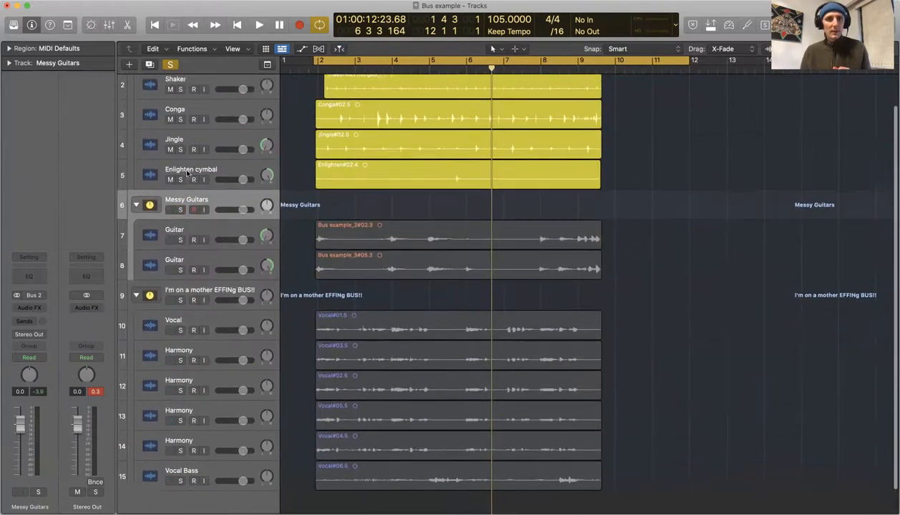
scroll(188, 173, up, 2)
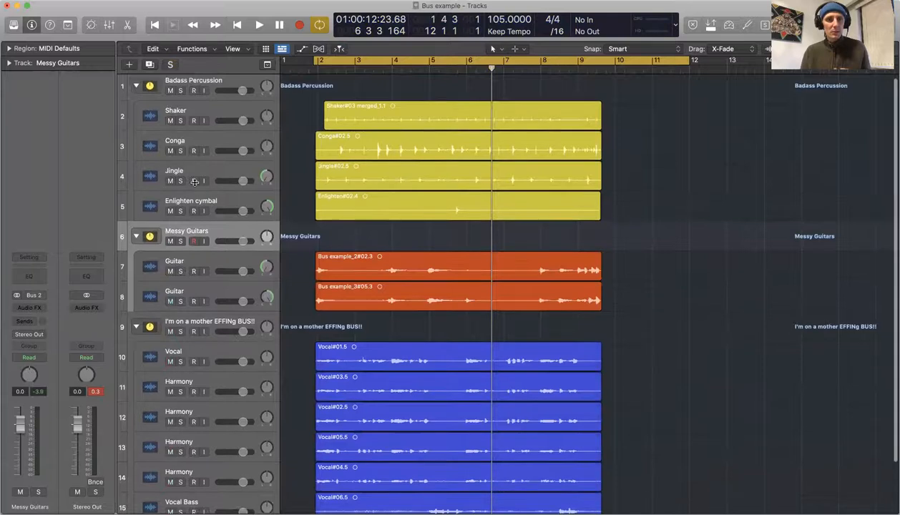
Pan the four Harmony tracks alternately left and right, and play back a short passage of the full mix.
scroll(200, 197, down, 4)
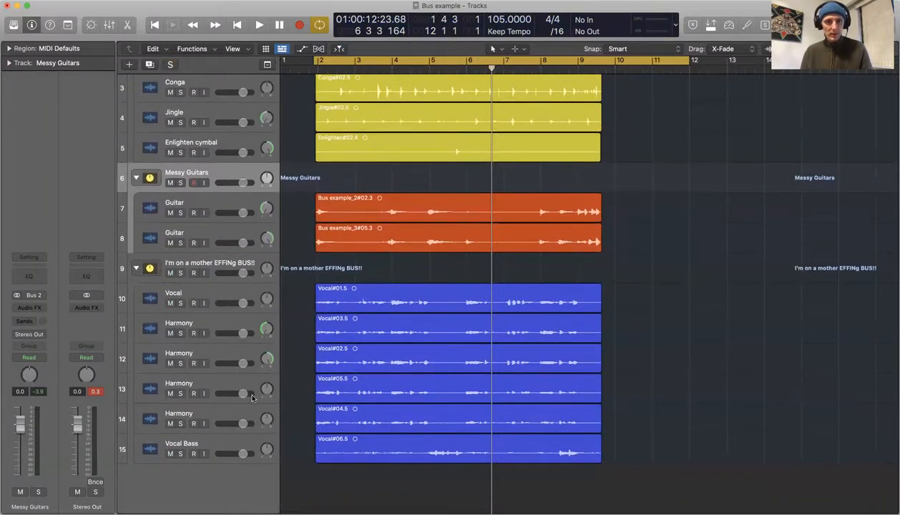
drag(270, 421, 259, 455)
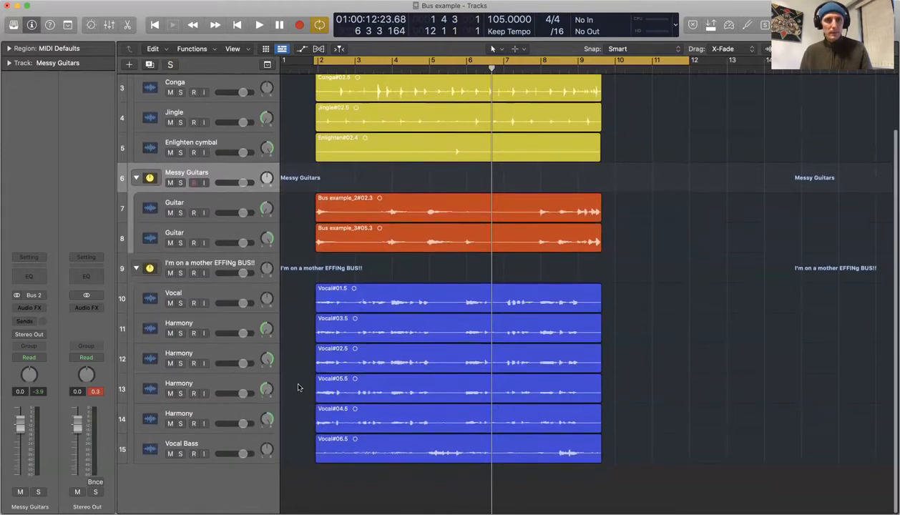
key(space)
key(space)
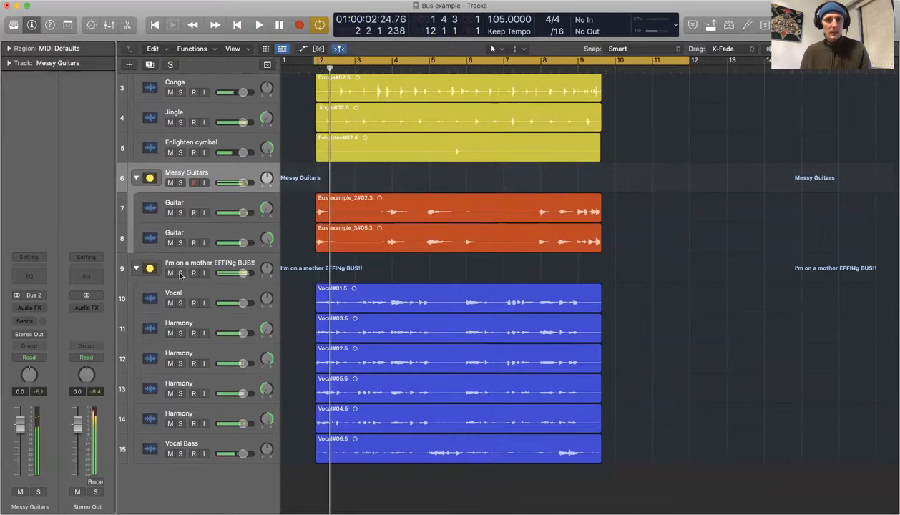
Solo the "I'm on a mother EFFINg BUS!!" vocal stack and play back a short passage of it.
click(180, 273)
key(space)
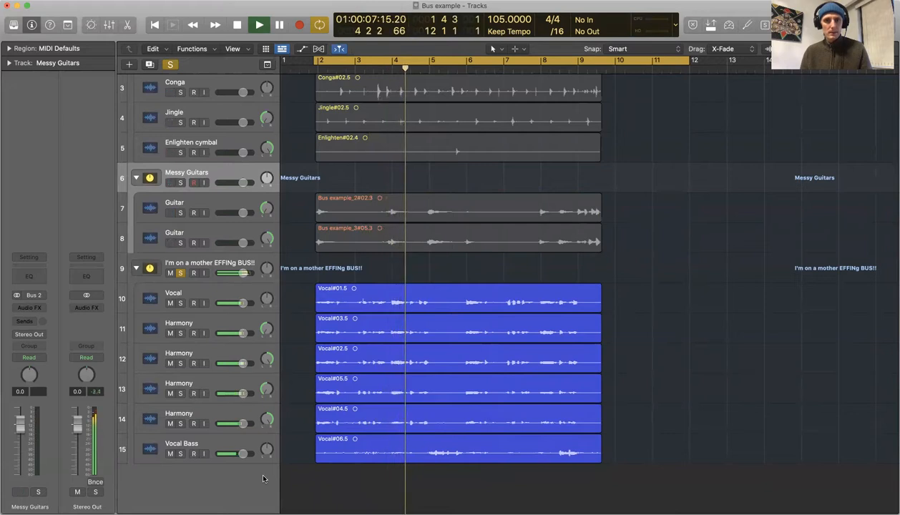
key(space)
Trim the Vocal Bass region's start to just before bar 5 and delete its section between about bars 6 and 9.
drag(316, 458, 428, 455)
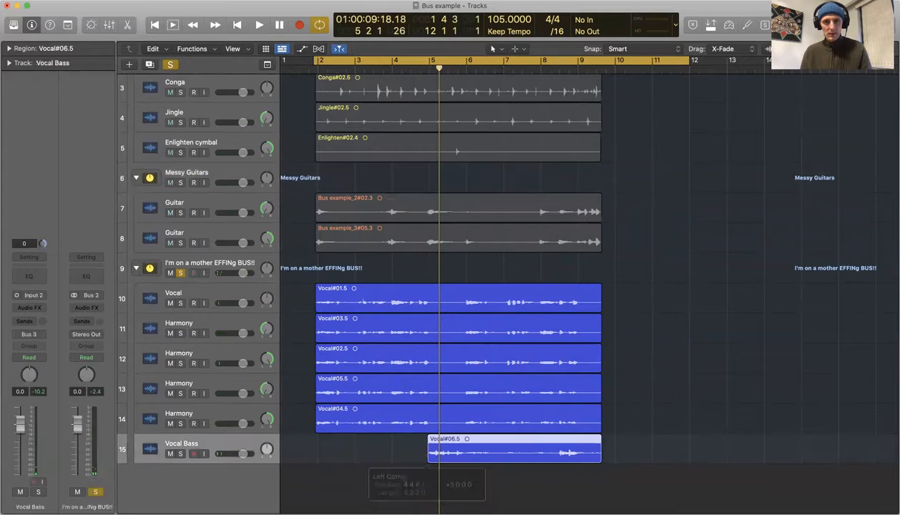
key(space)
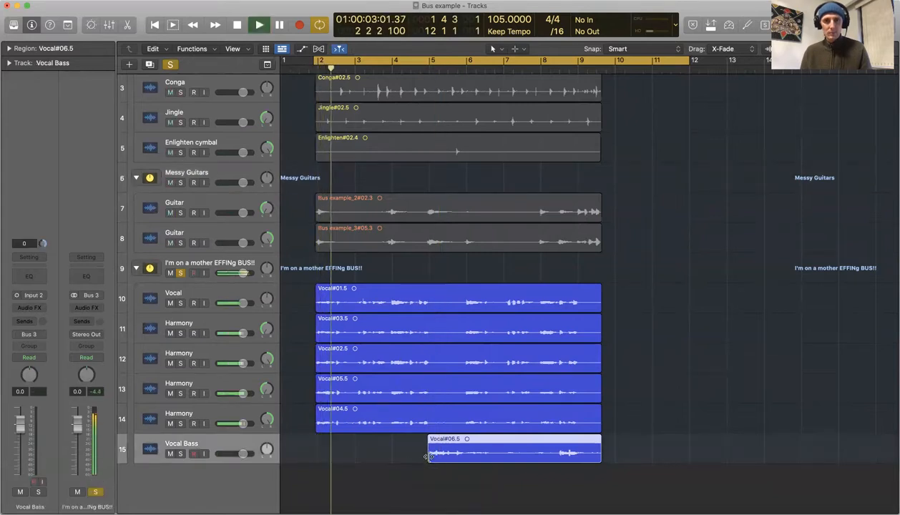
drag(429, 456, 424, 458)
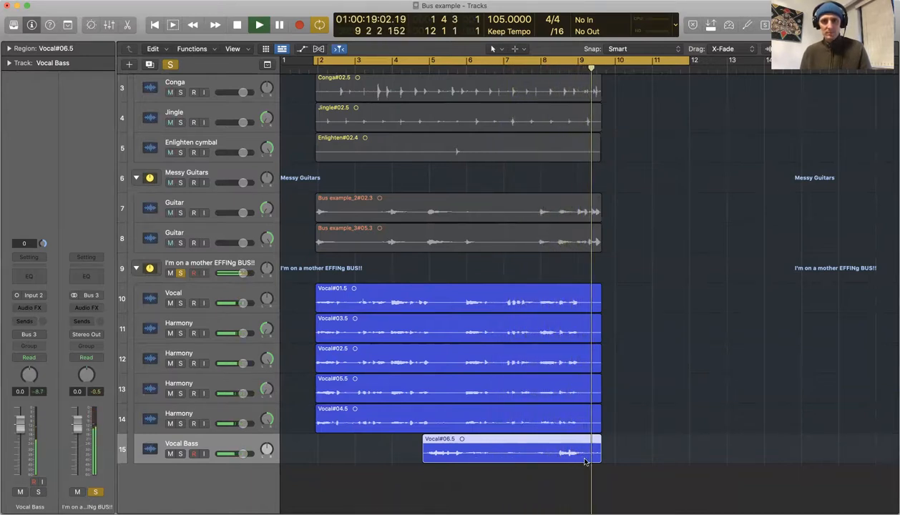
key(space)
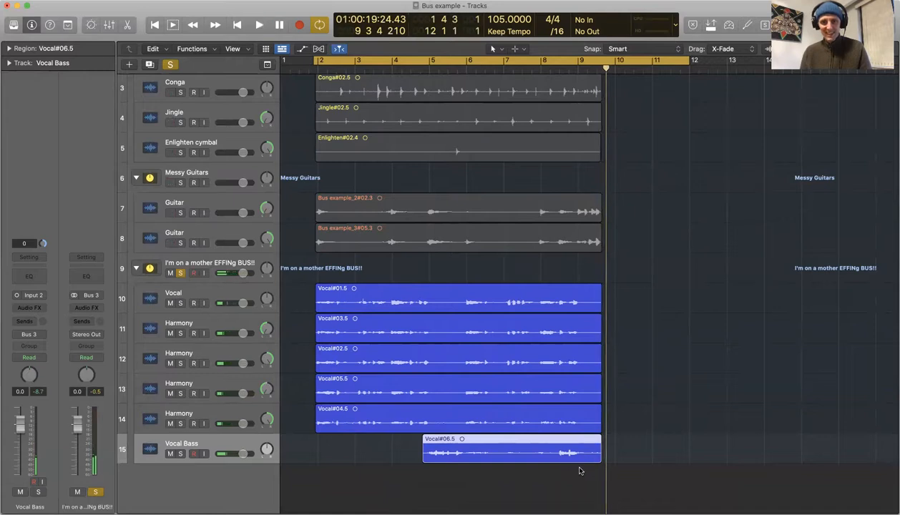
drag(582, 465, 466, 470)
key(Delete)
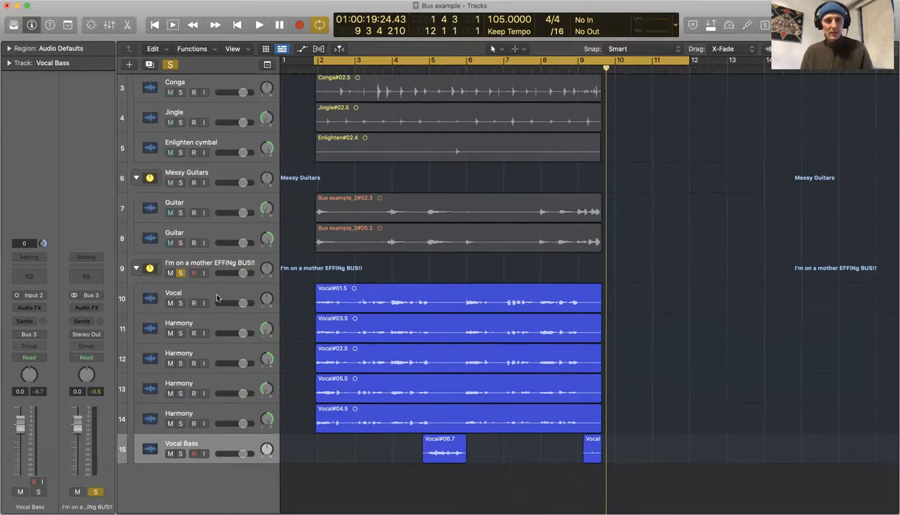
Lower the levels of the lead Vocal and the four Harmony tracks while the vocal stack plays.
scroll(357, 304, left, 1)
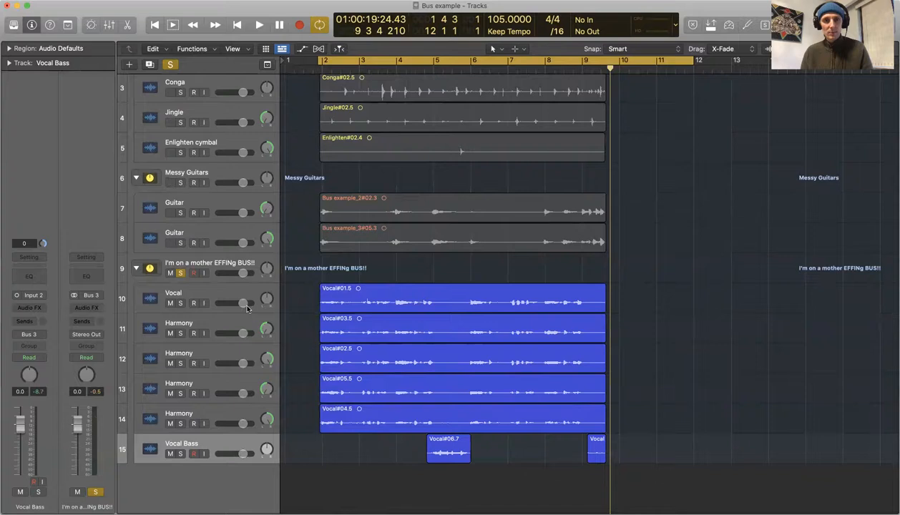
key(space)
drag(242, 303, 231, 364)
drag(240, 400, 234, 333)
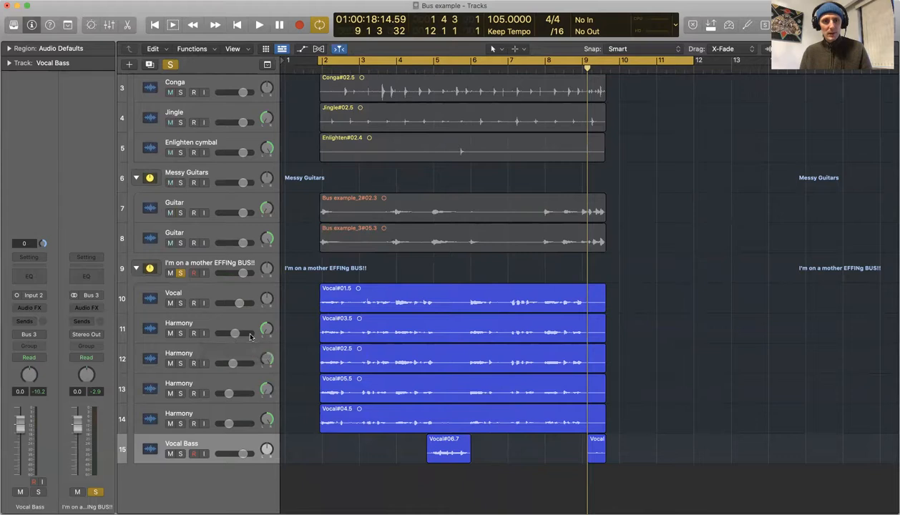
Lower Vocal Bass to -5.0 dB and fine-tune the lead Vocal and Harmony levels during playback.
key(space)
mouse_move(244, 461)
mouse_down()
mouse_move(227, 445)
mouse_move(229, 393)
mouse_move(235, 453)
mouse_up()
drag(243, 302, 241, 303)
drag(234, 333, 236, 364)
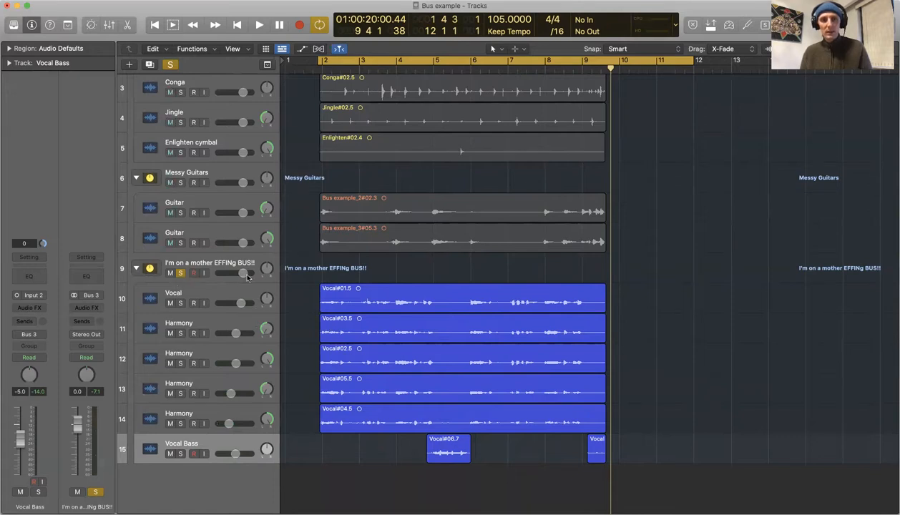
Play back the vocal stack and try lowering its overall level with the stack's own fader.
key(space)
mouse_move(241, 277)
mouse_down()
mouse_move(227, 276)
mouse_move(235, 278)
mouse_up()
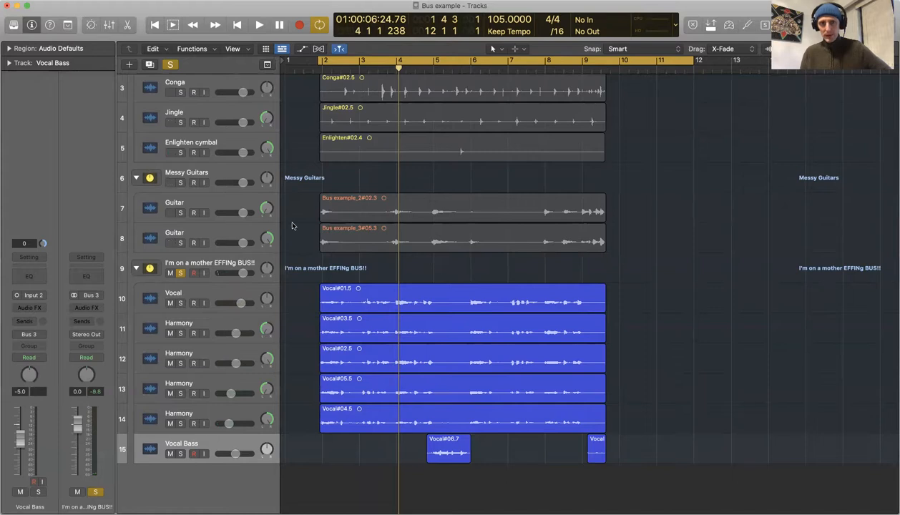
Collapse the vocal, Messy Guitars and Badass Percussion stacks, and unsolo the vocal stack.
click(137, 269)
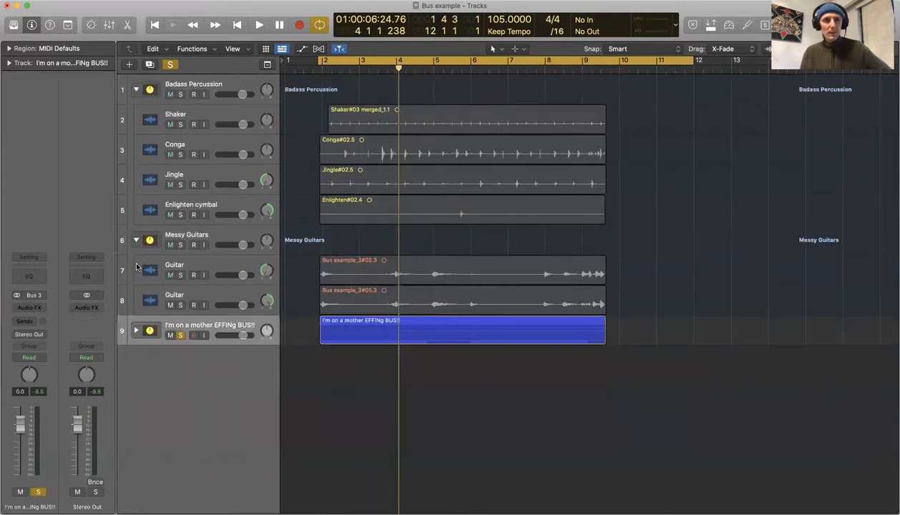
click(136, 241)
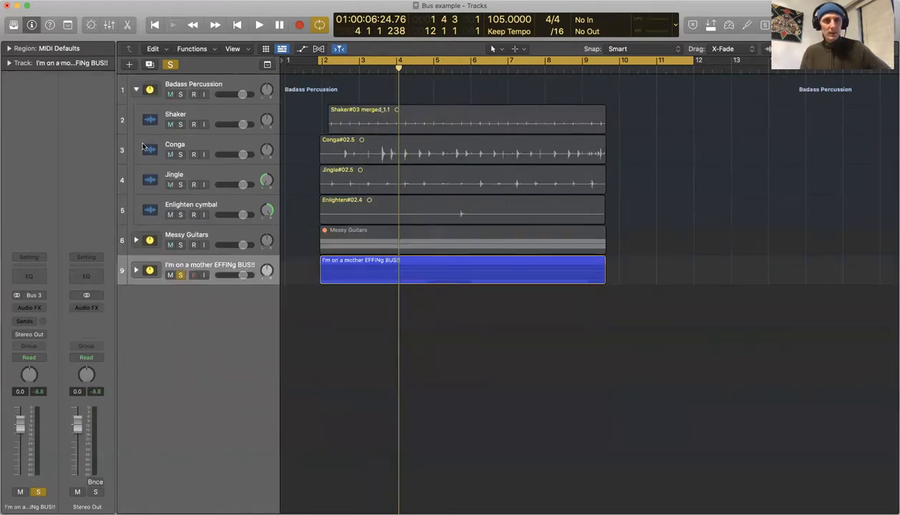
click(136, 90)
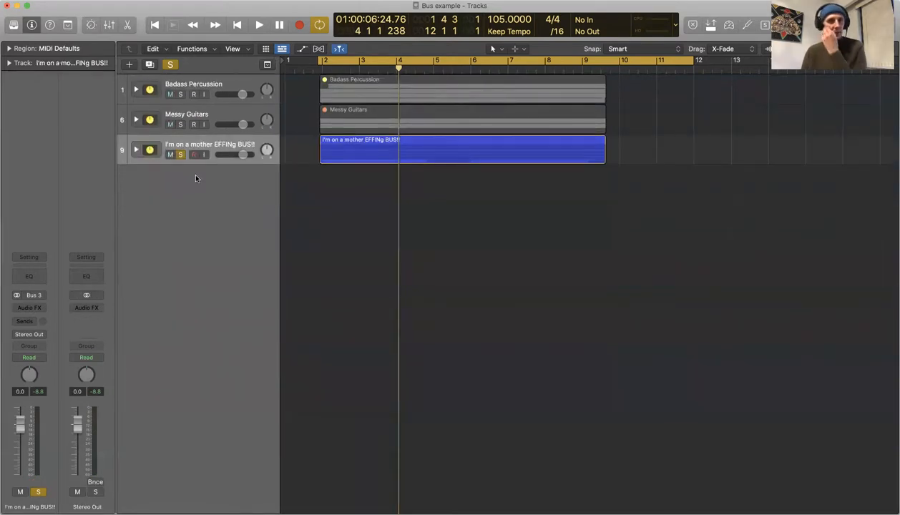
click(181, 154)
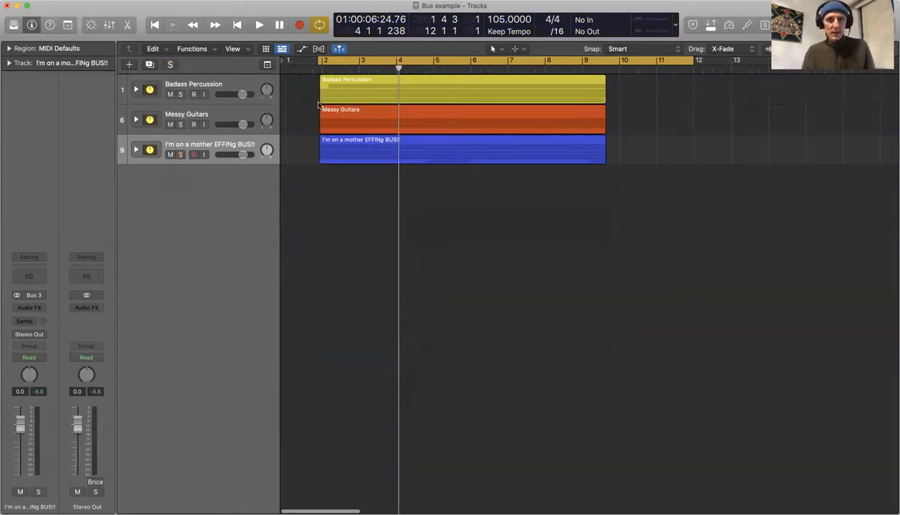
Expand the Messy Guitars stack and examine its channel strips and bus routing in the mixer.
click(235, 118)
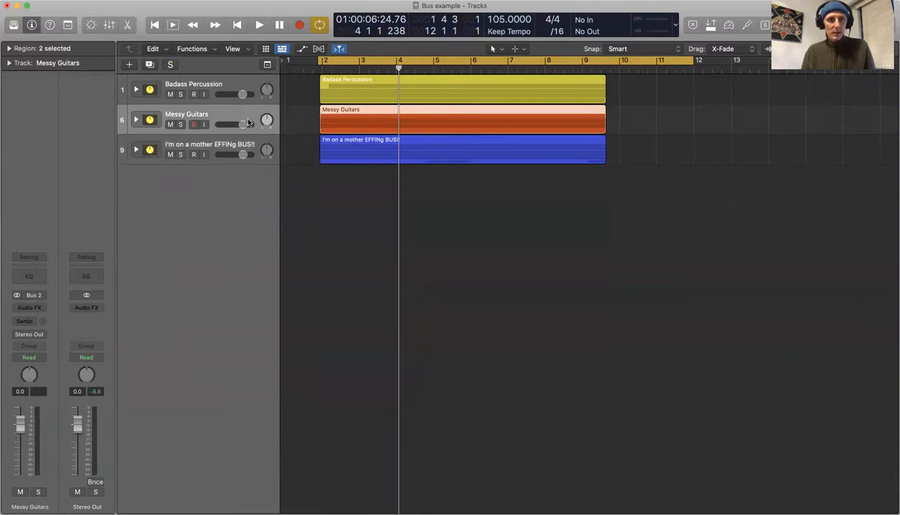
click(137, 119)
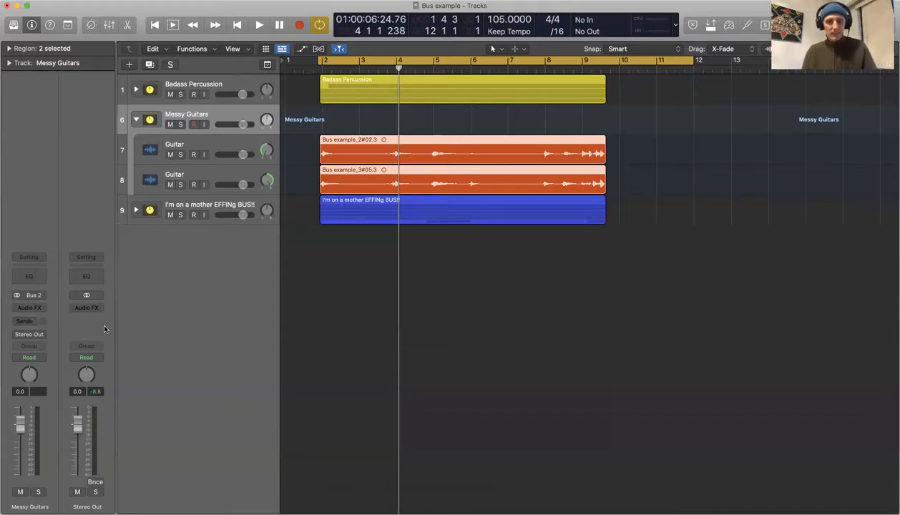
key(x)
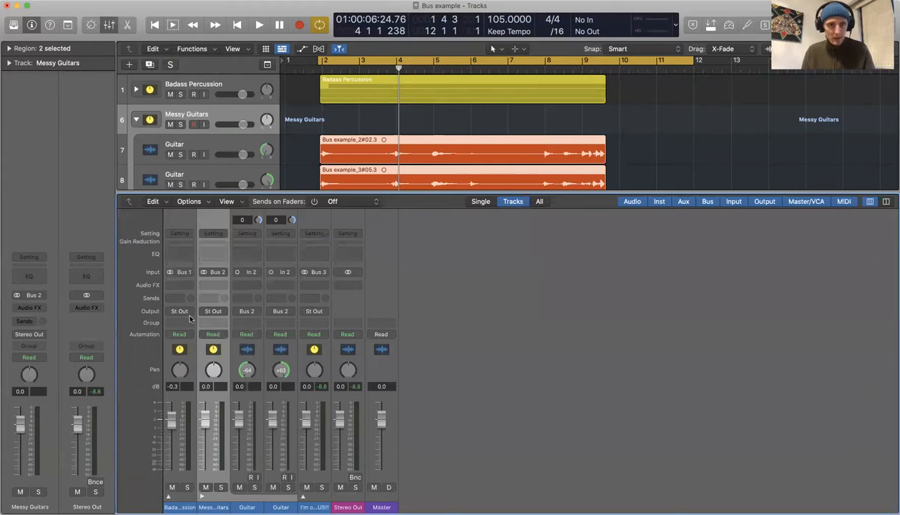
key(x)
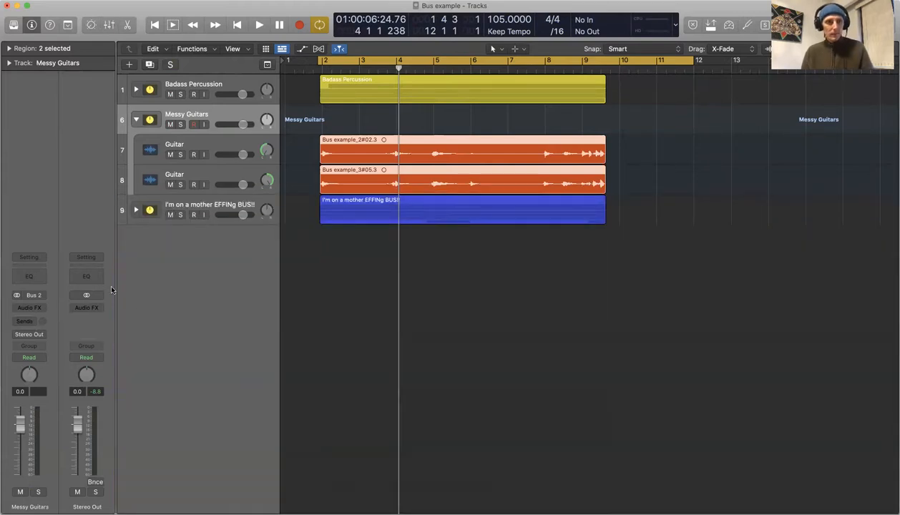
click(25, 322)
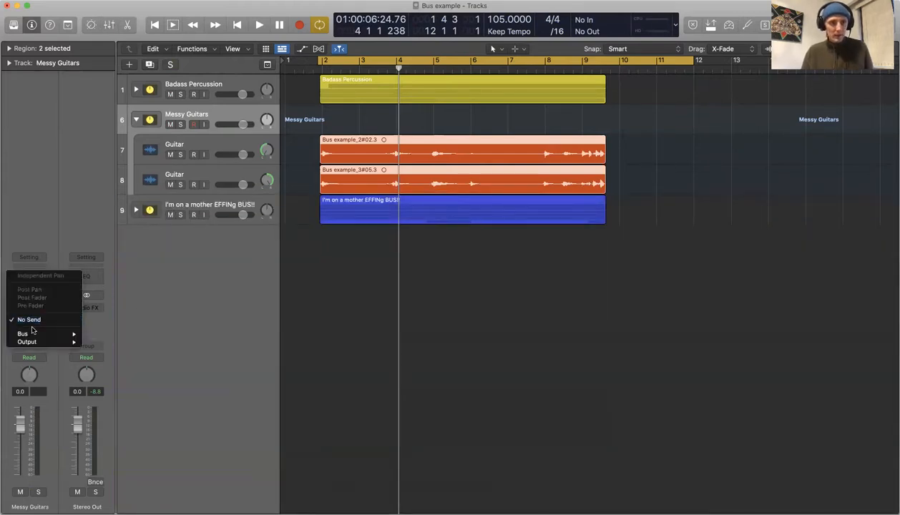
mouse_move(33, 333)
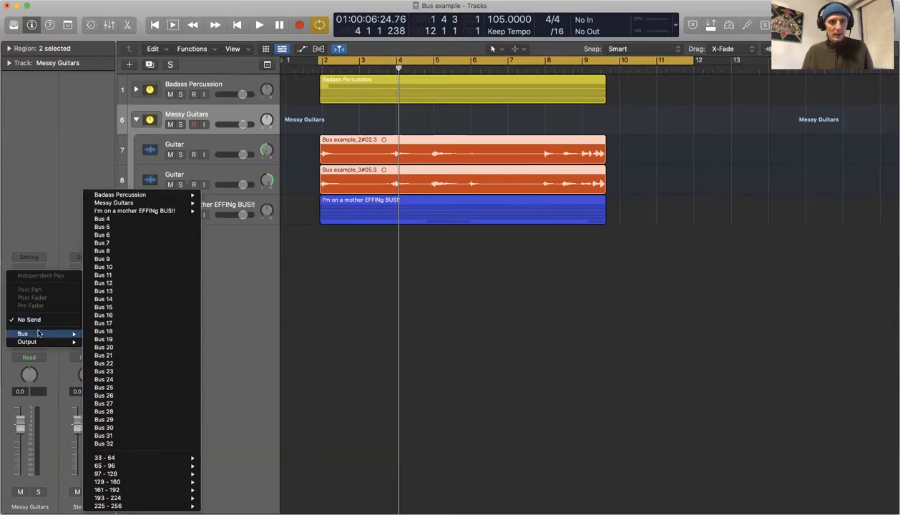
mouse_move(136, 196)
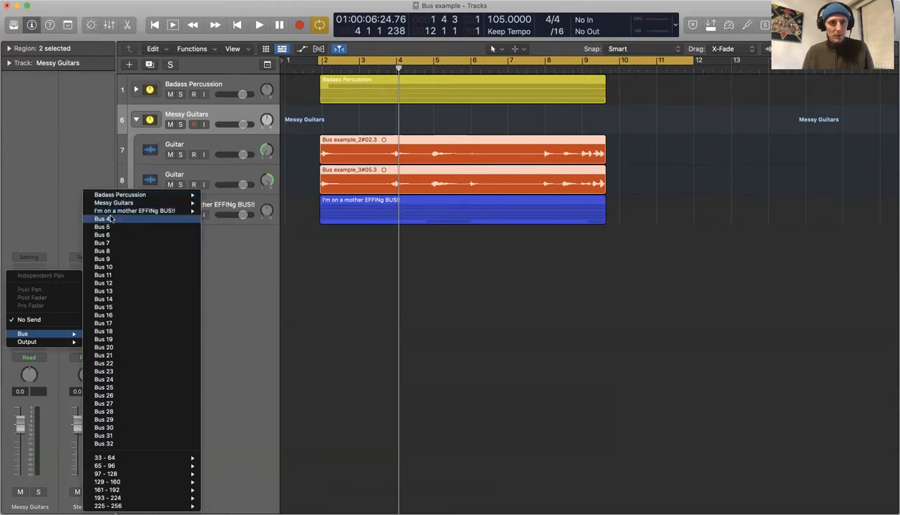
click(218, 241)
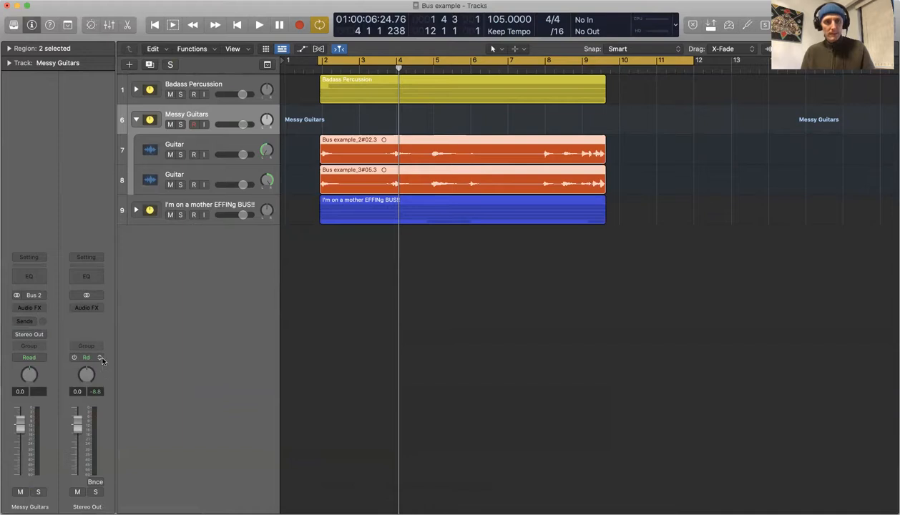
Add a send to Bus 4 on the Badass Percussion channel in the mixer, and name the resulting aux channel Reverb.
key(x)
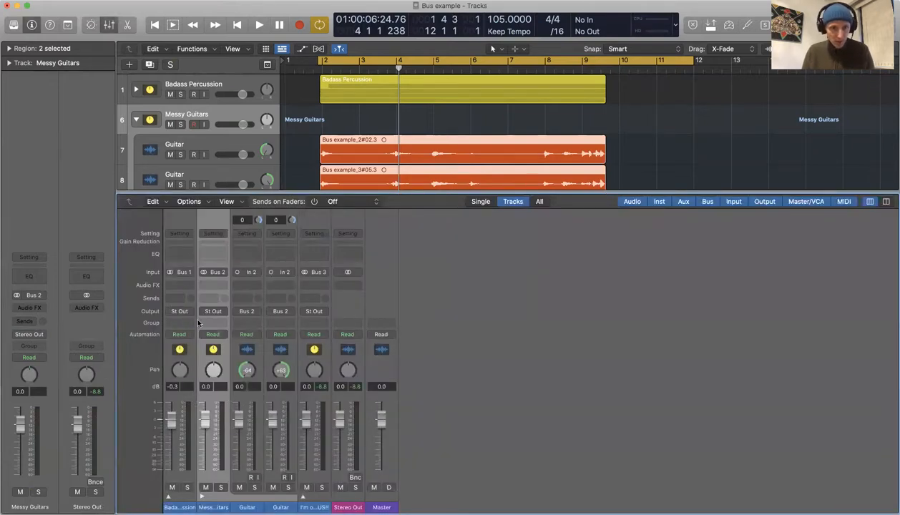
click(173, 299)
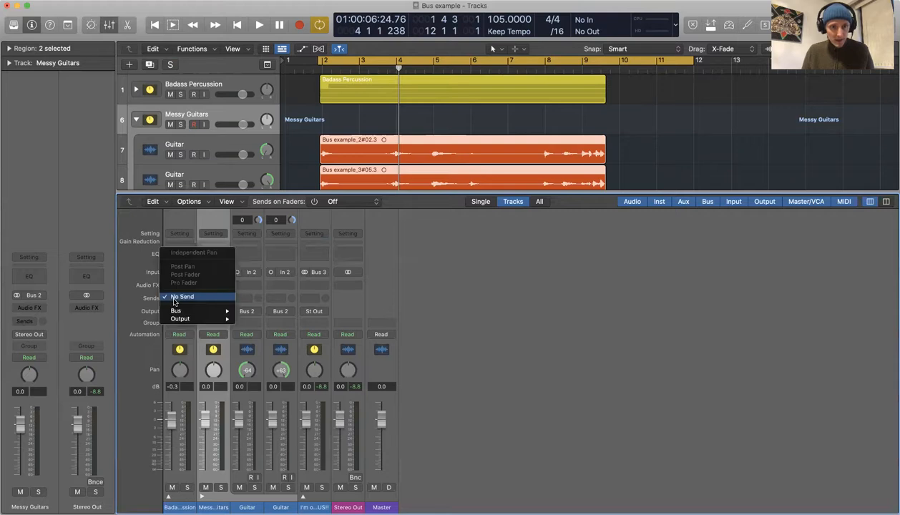
mouse_move(202, 310)
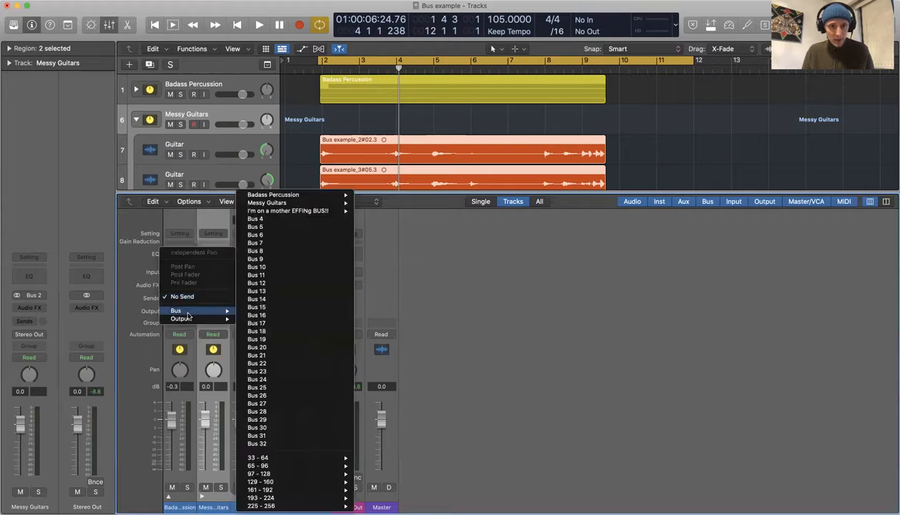
click(320, 220)
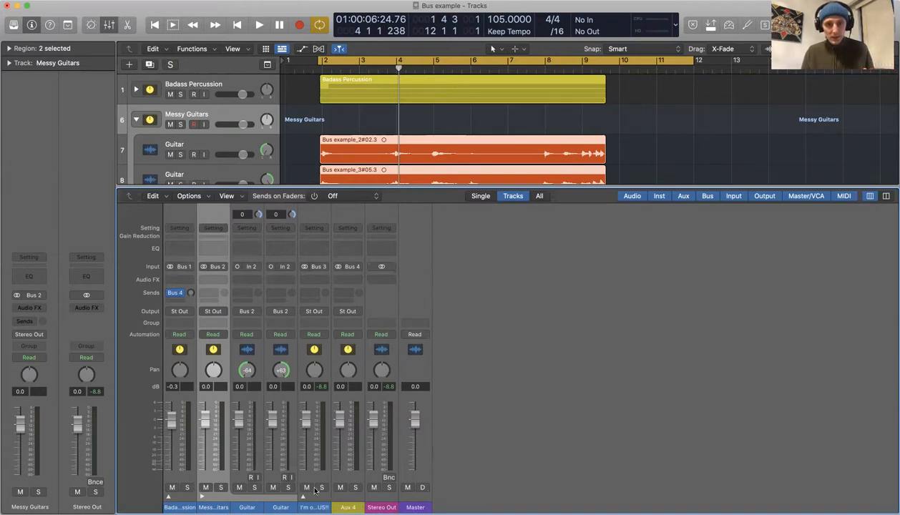
double_click(347, 507)
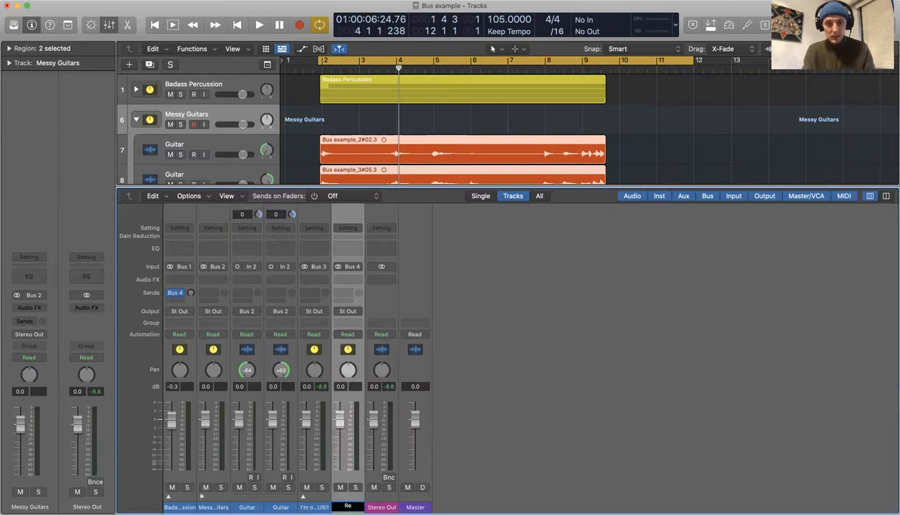
key(Return)
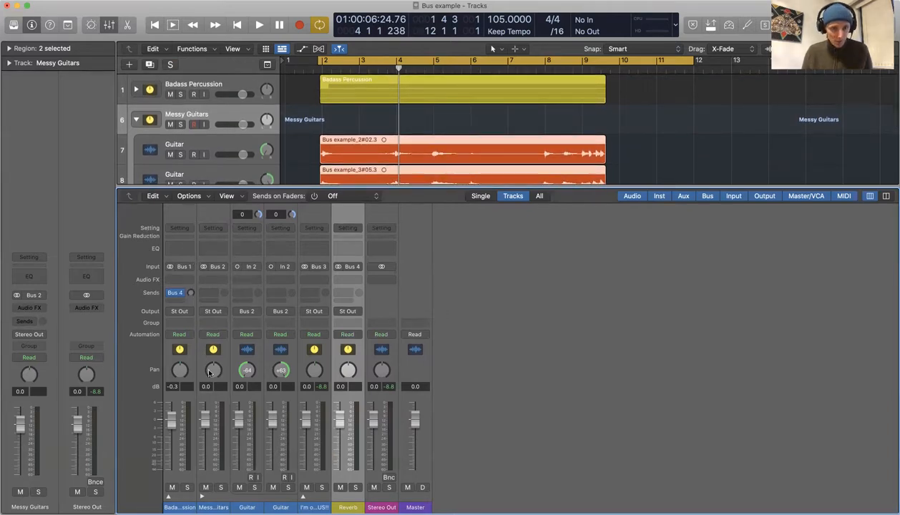
Collapse Messy Guitars, expand Badass Percussion, and select that percussion stack with the mixer hidden.
click(137, 122)
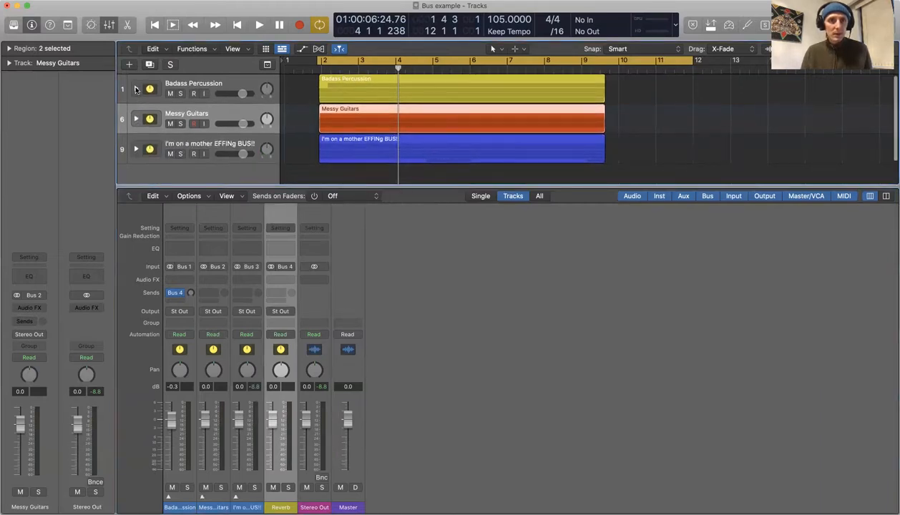
click(135, 90)
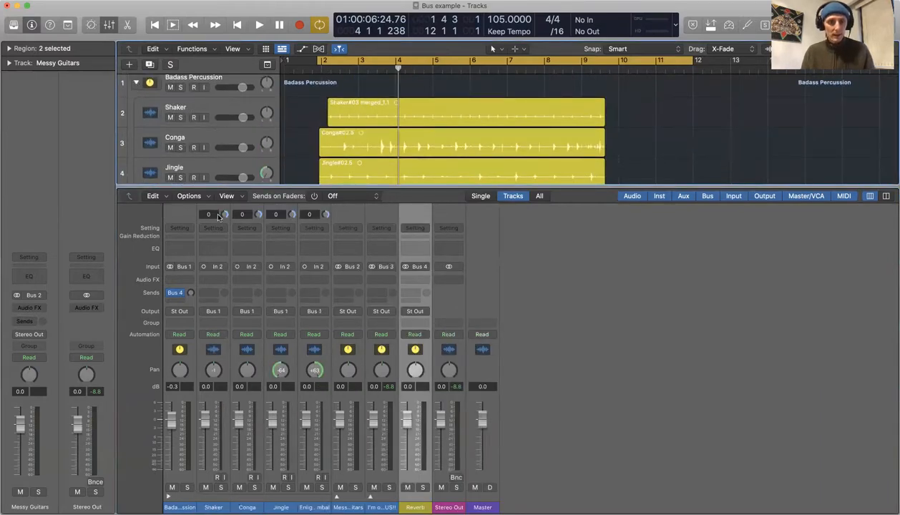
key(x)
click(234, 85)
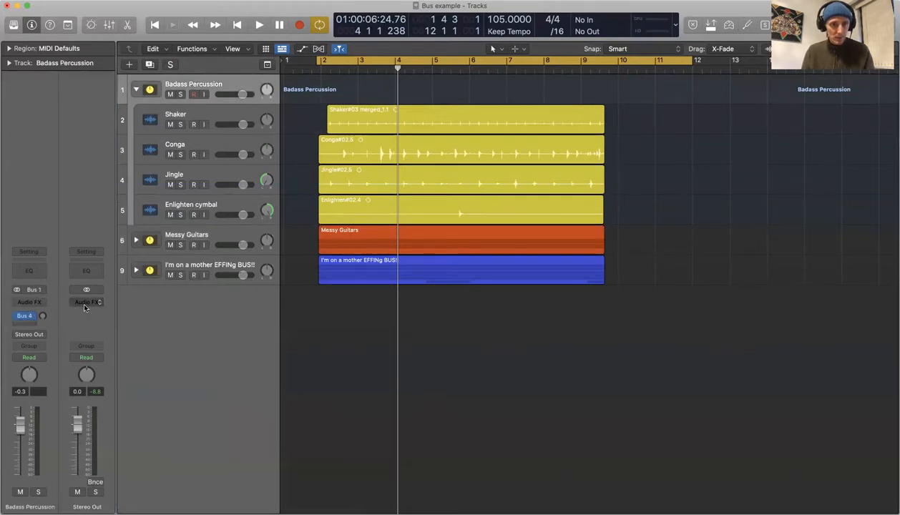
Insert a stereo Space Designer reverb on the Reverb aux channel that receives Bus 4.
click(25, 318)
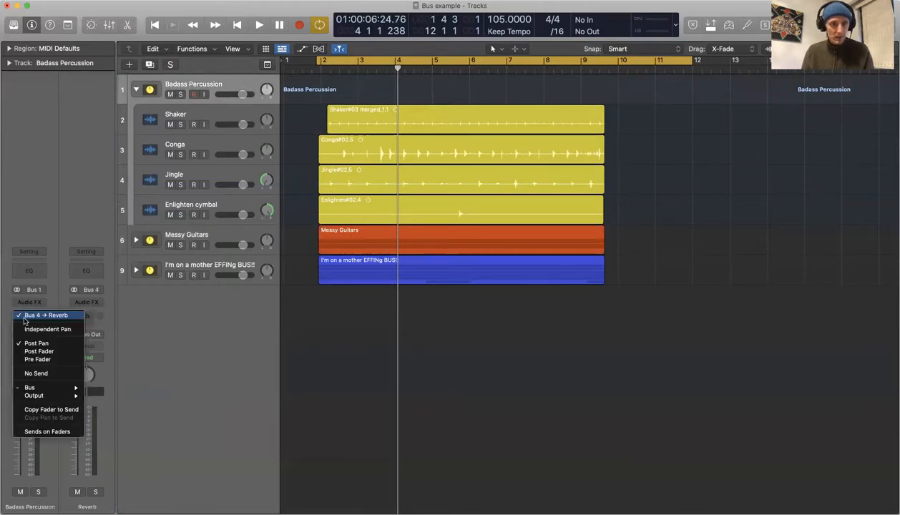
click(88, 302)
click(88, 302)
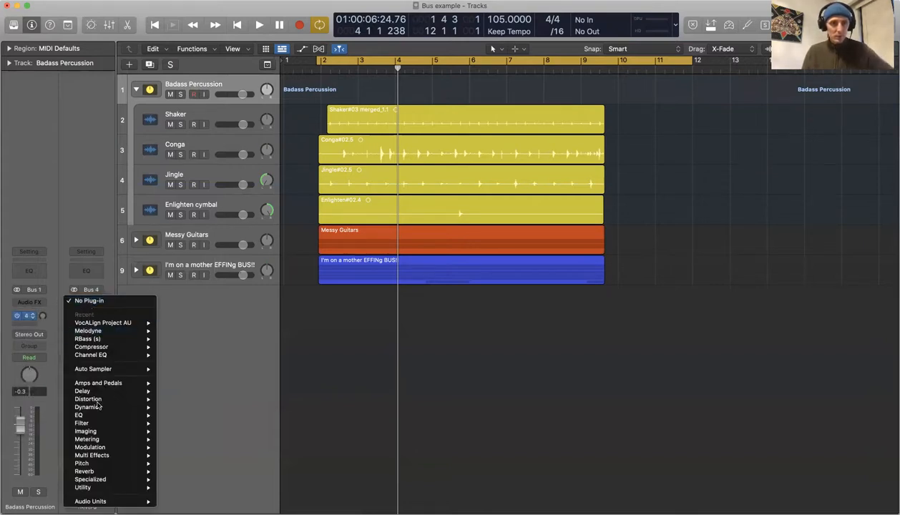
mouse_move(123, 449)
mouse_move(121, 473)
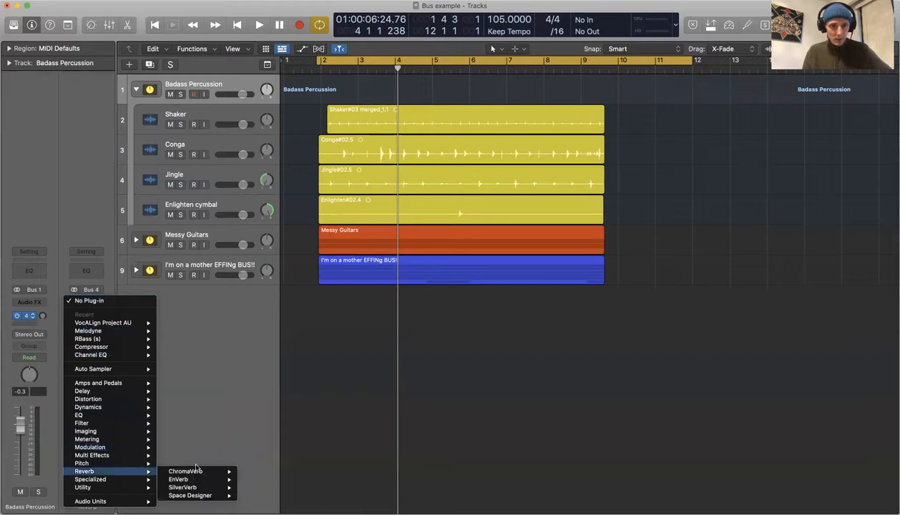
mouse_move(212, 498)
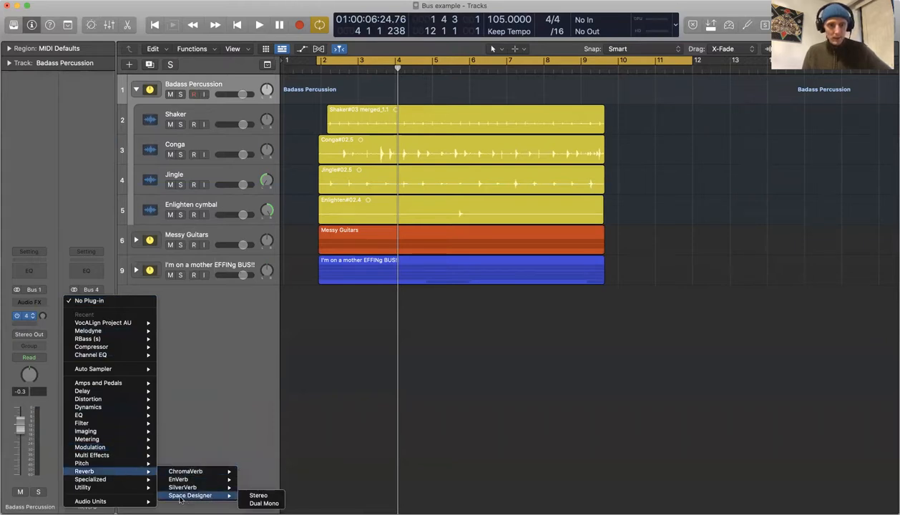
click(255, 492)
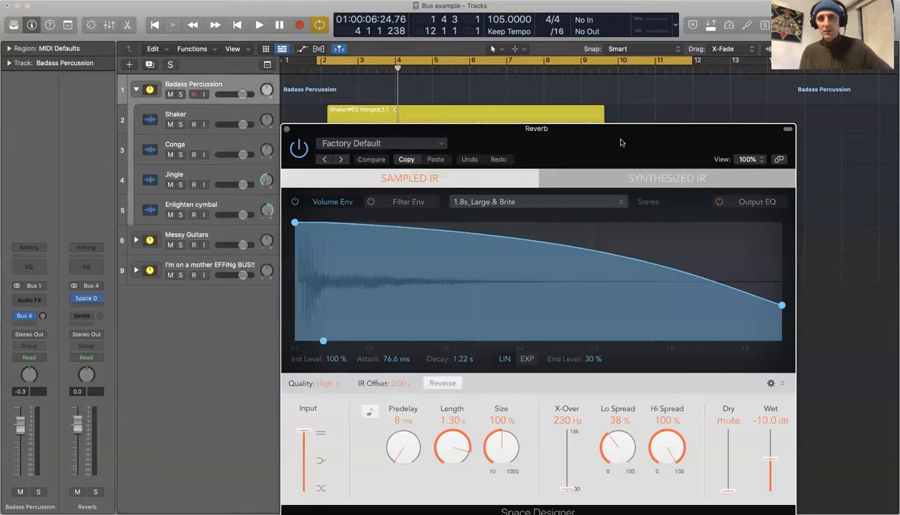
Load the Small Spaces room preset 0.7s Realistic Room in Space Designer and close the plug-in window.
drag(607, 138, 589, 97)
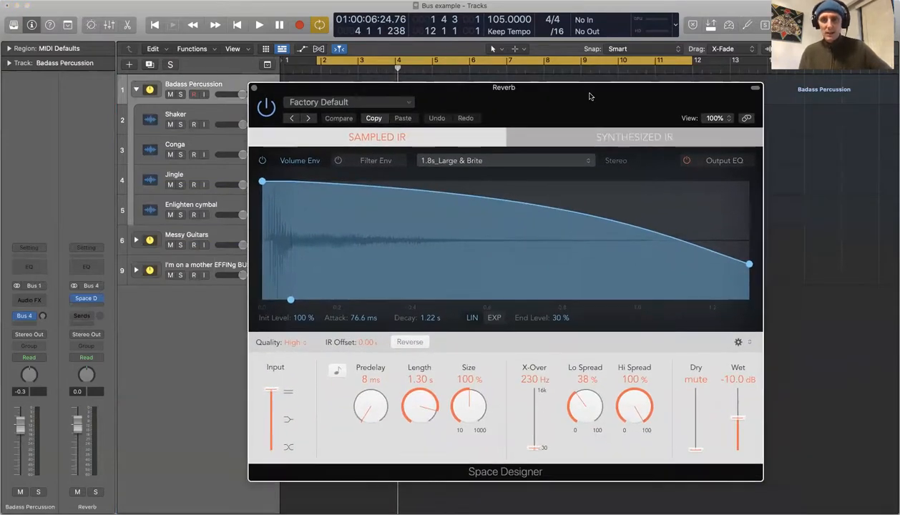
click(410, 104)
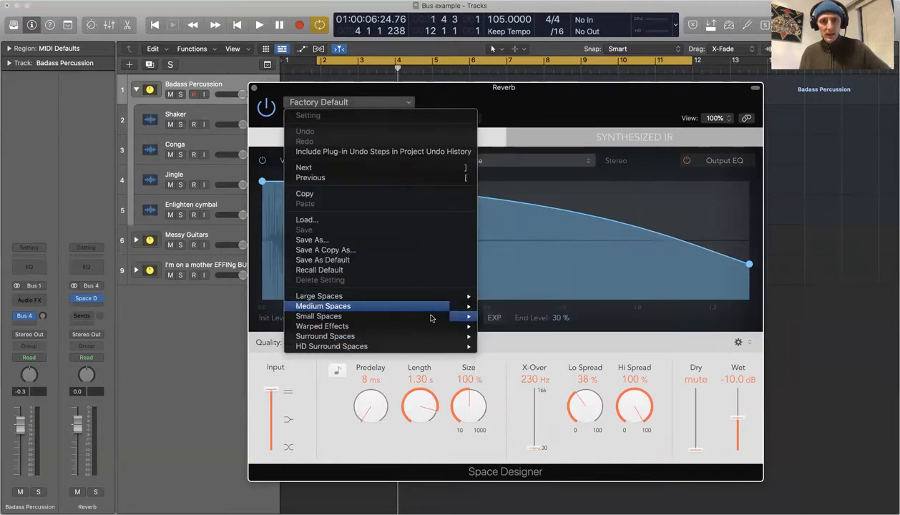
mouse_move(431, 301)
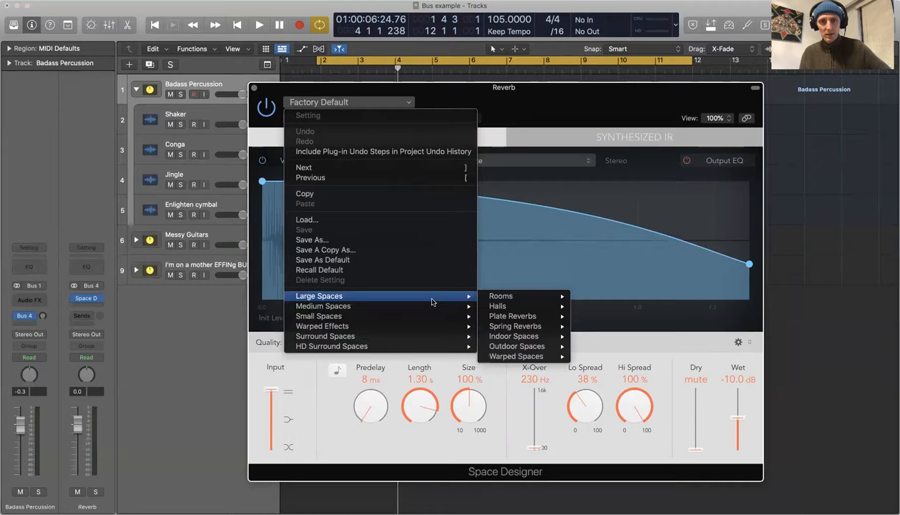
mouse_move(429, 317)
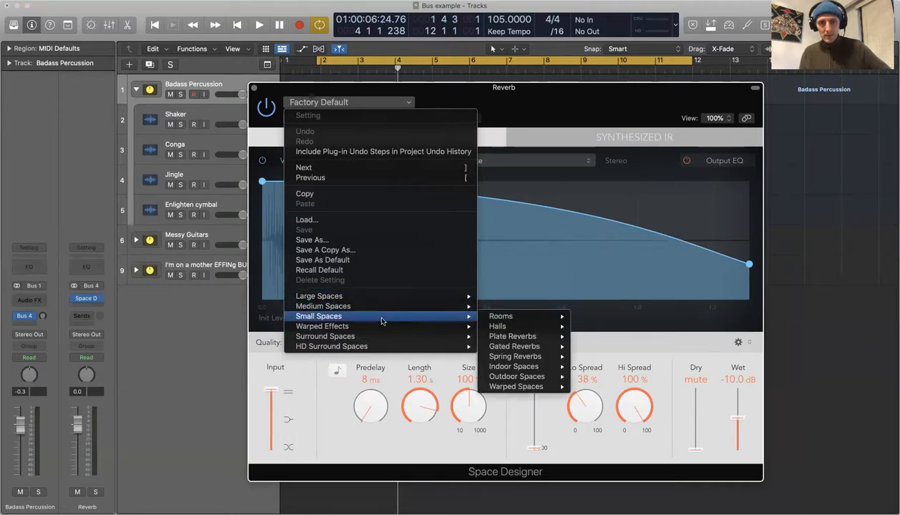
mouse_move(533, 323)
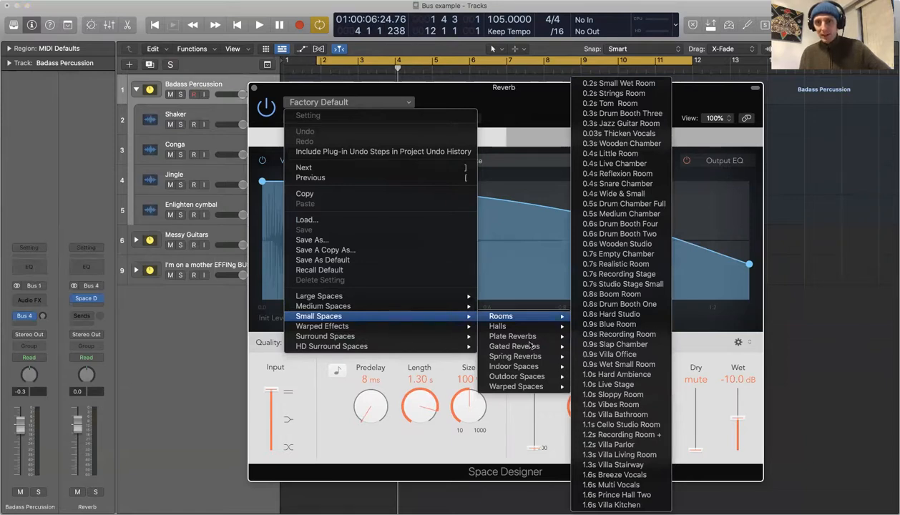
mouse_move(537, 356)
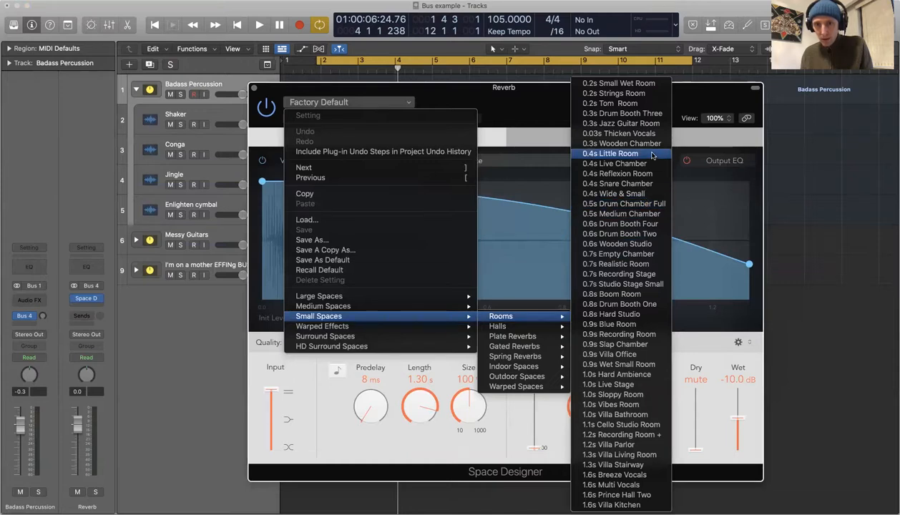
click(641, 265)
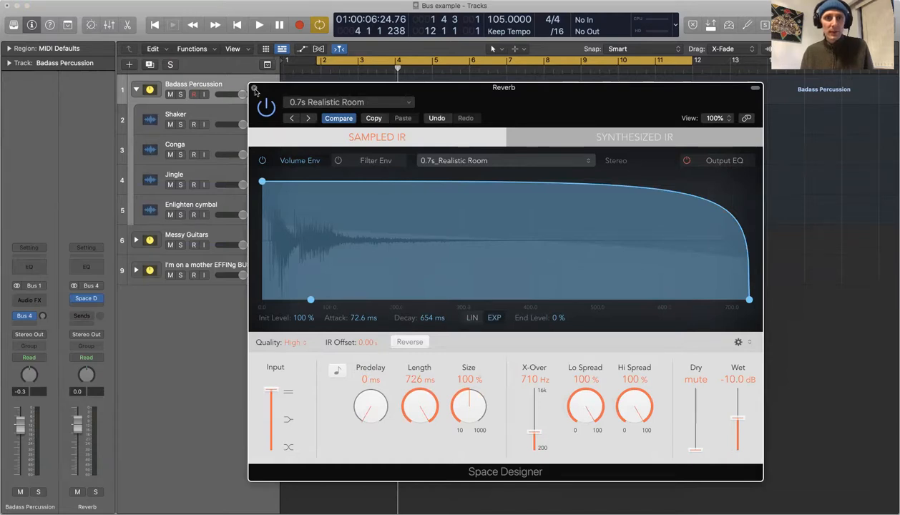
click(254, 88)
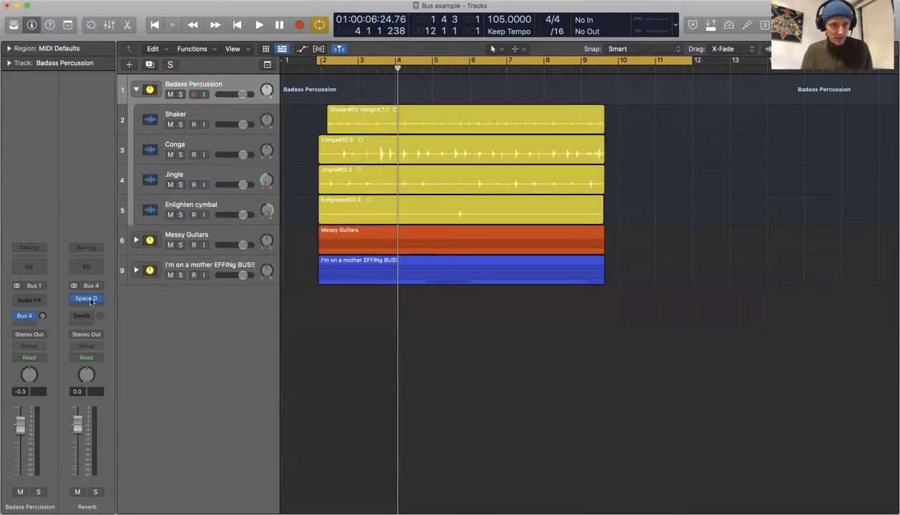
Adjust the Badass Percussion channel's Bus 4 send level, bringing it down to about -42.3 dB.
key(x)
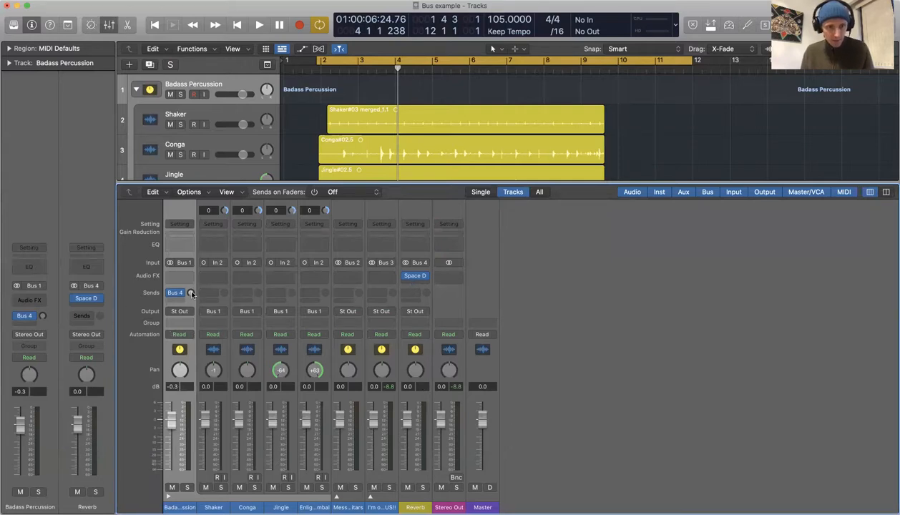
key(x)
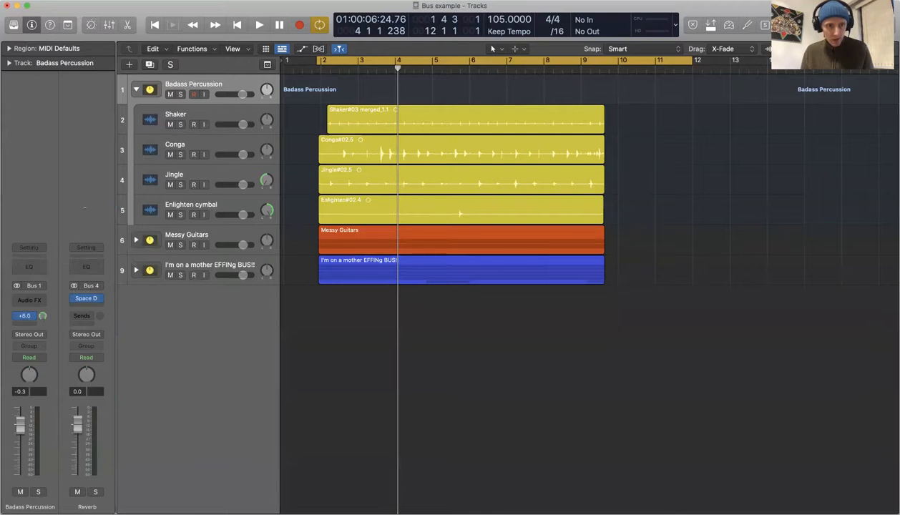
drag(42, 315, 42, 337)
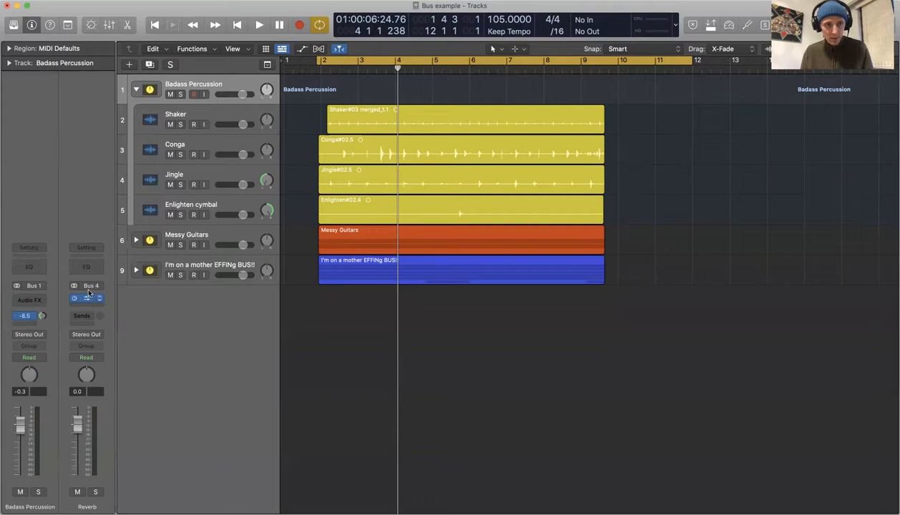
drag(43, 316, 43, 329)
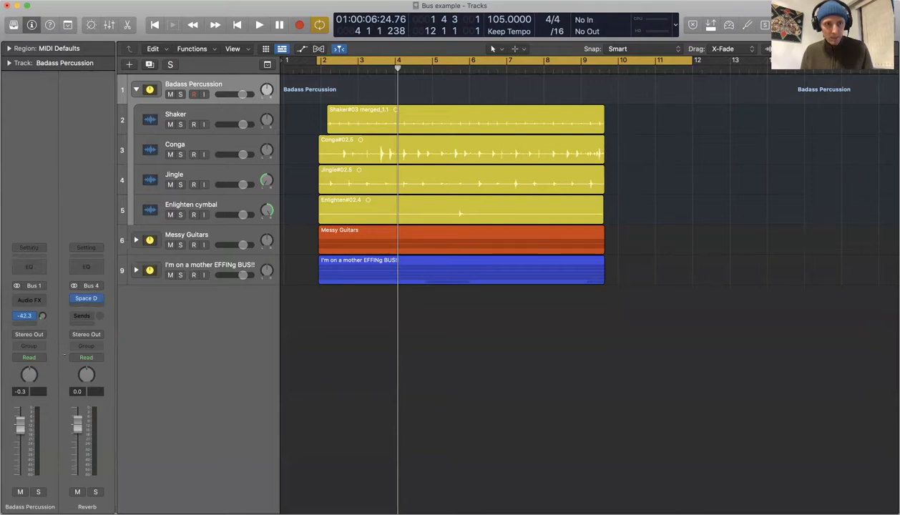
Solo Badass Percussion and play it while sweeping its Bus 4 send from +6.0 dB down to minus infinity.
click(181, 94)
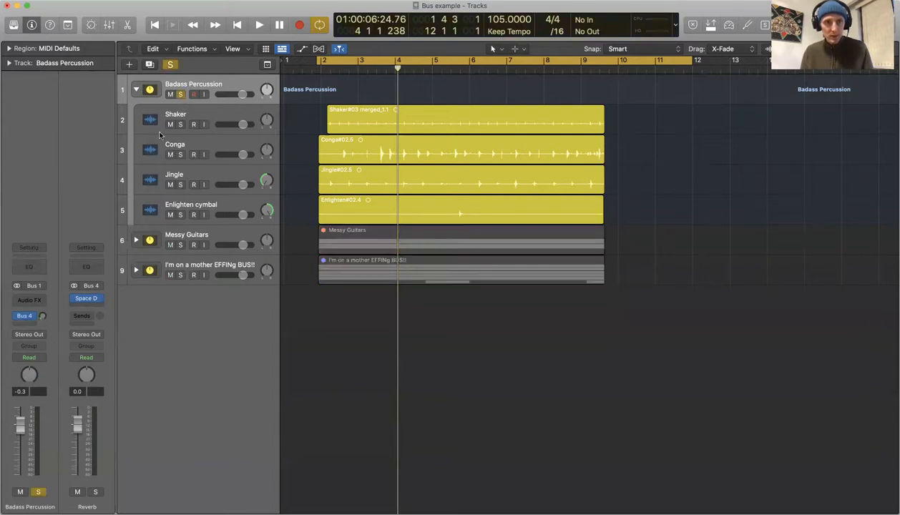
key(space)
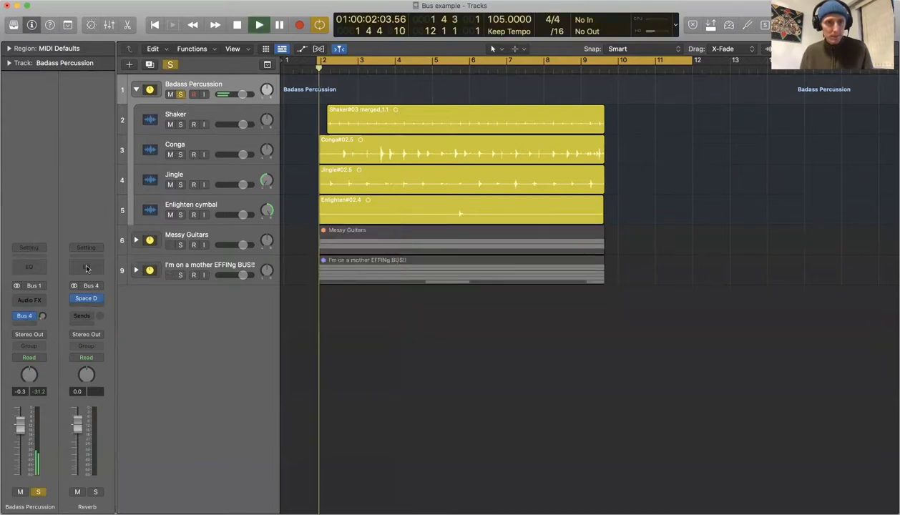
drag(43, 316, 43, 282)
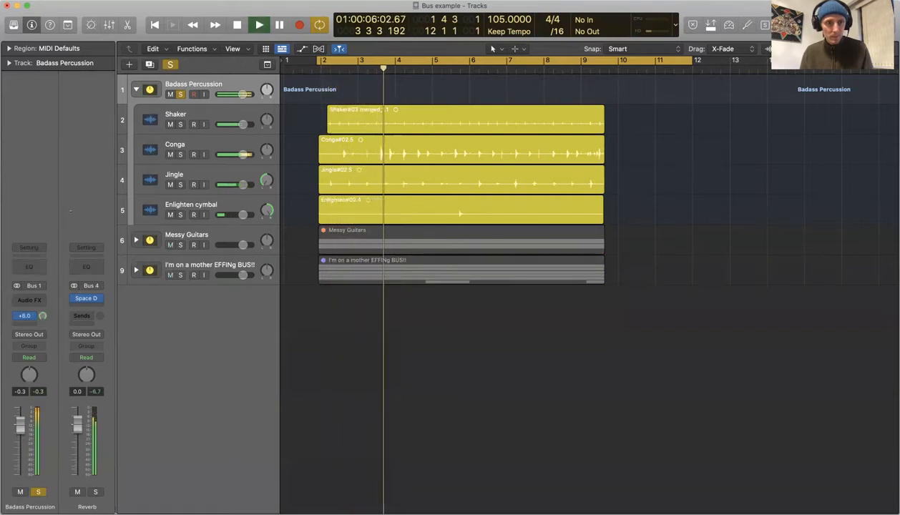
drag(70, 211, 95, 341)
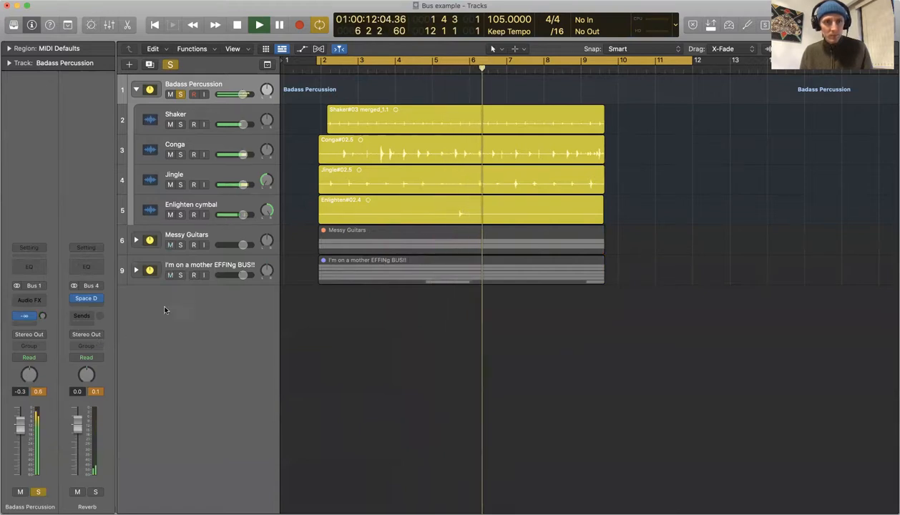
key(space)
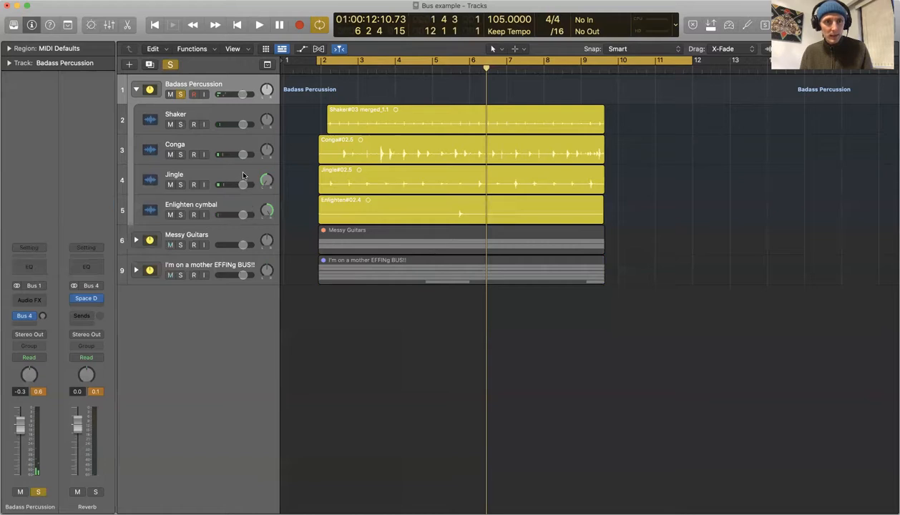
Turn down the Shaker, Conga, Jingle and Enlighten cymbal track volumes while listening to the percussion playback.
drag(243, 155, 229, 125)
key(space)
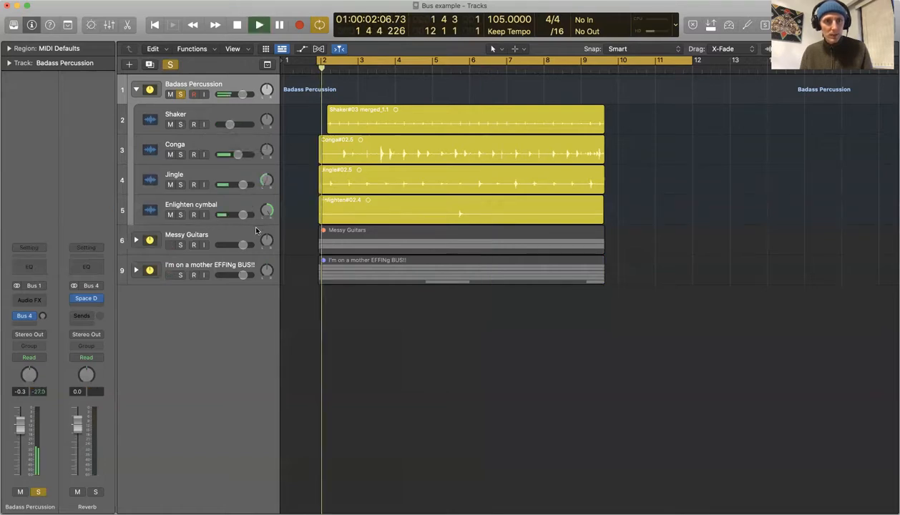
drag(242, 184, 230, 177)
drag(242, 214, 238, 214)
key(space)
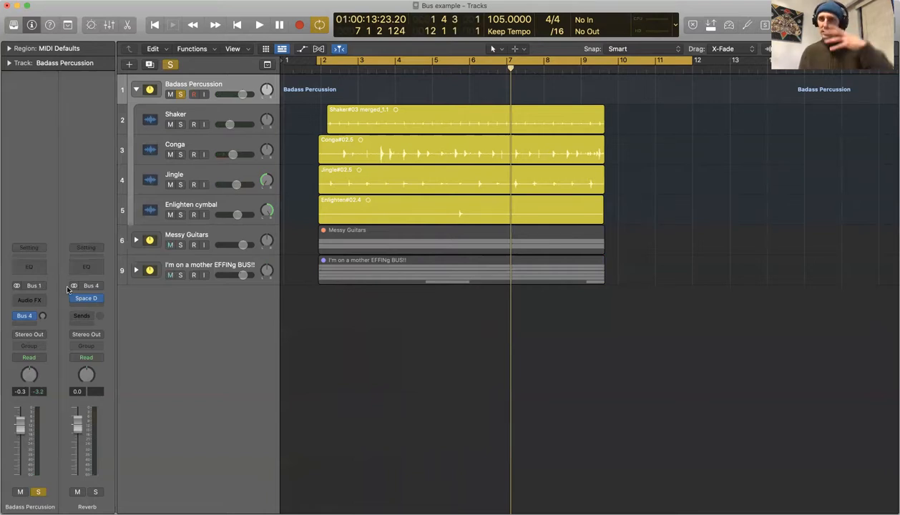
Raise the Badass Percussion channel's Bus 4 send and fine-tune the reverb amount by ear during playback.
drag(43, 316, 53, 250)
key(space)
key(space)
drag(43, 316, 42, 307)
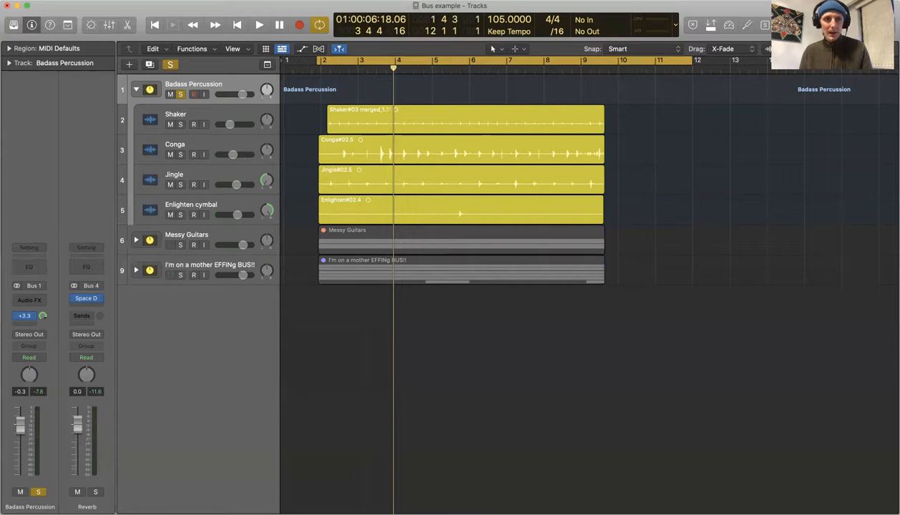
drag(52, 343, 52, 313)
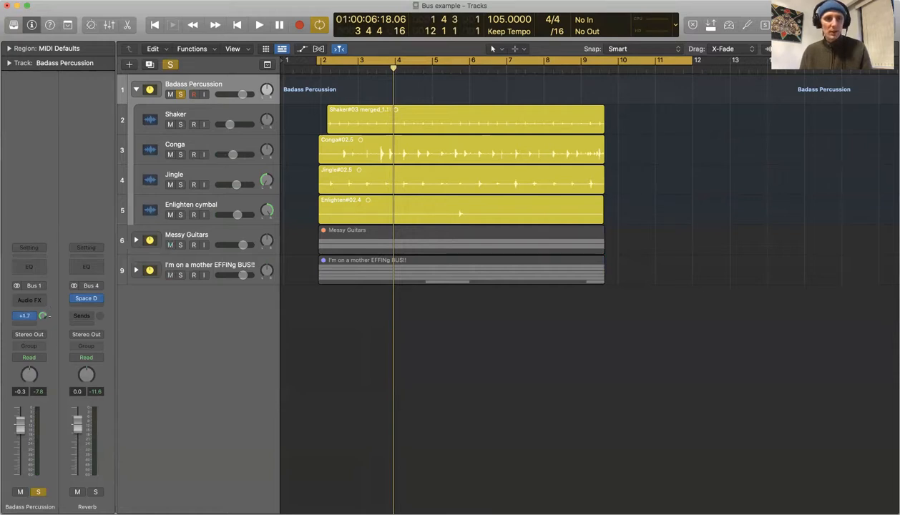
key(space)
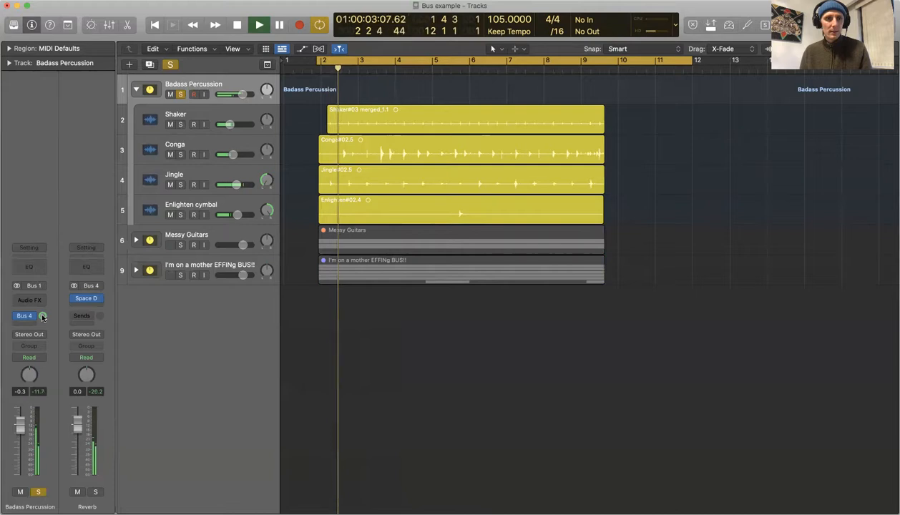
drag(42, 317, 41, 345)
key(space)
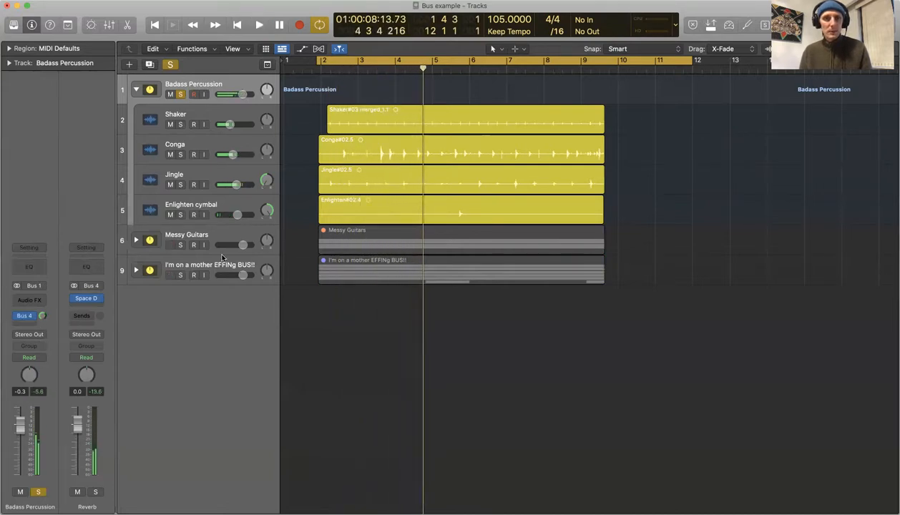
drag(45, 316, 44, 317)
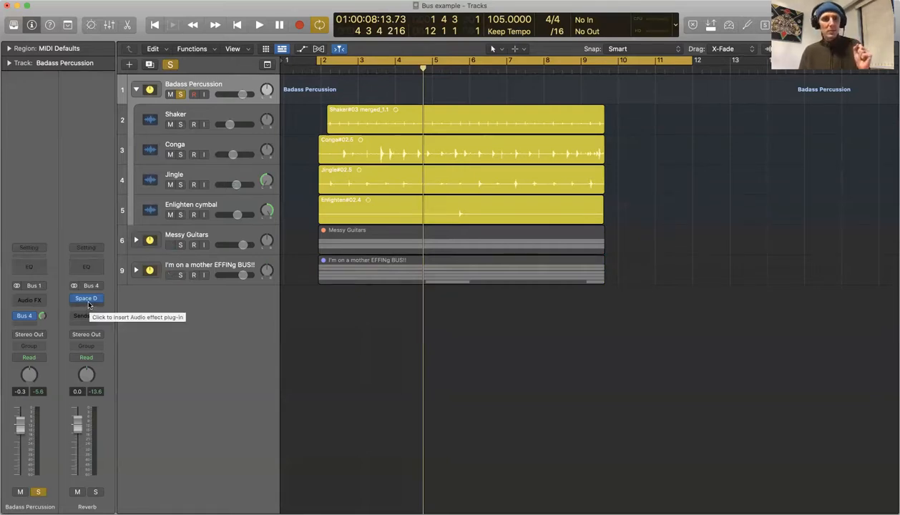
Collapse Badass Percussion and expand Messy Guitars, with both stacks soloed and Messy Guitars selected.
click(136, 90)
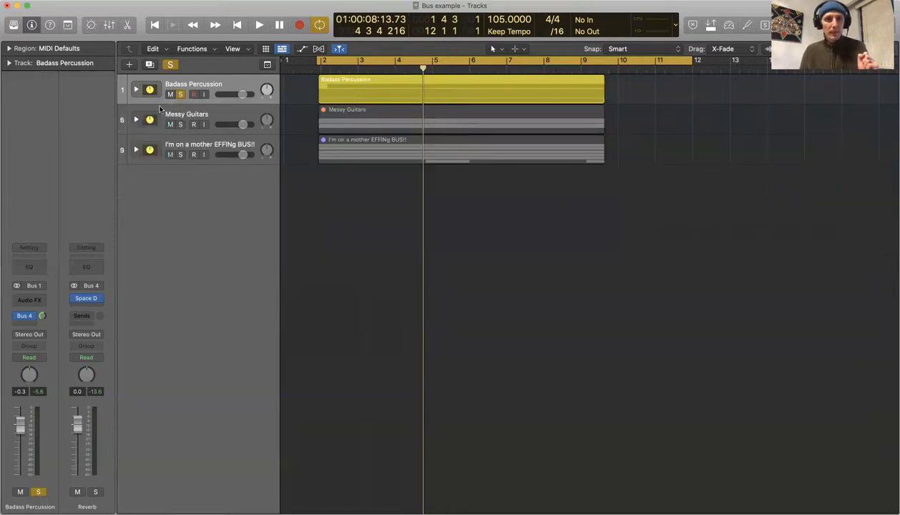
click(224, 109)
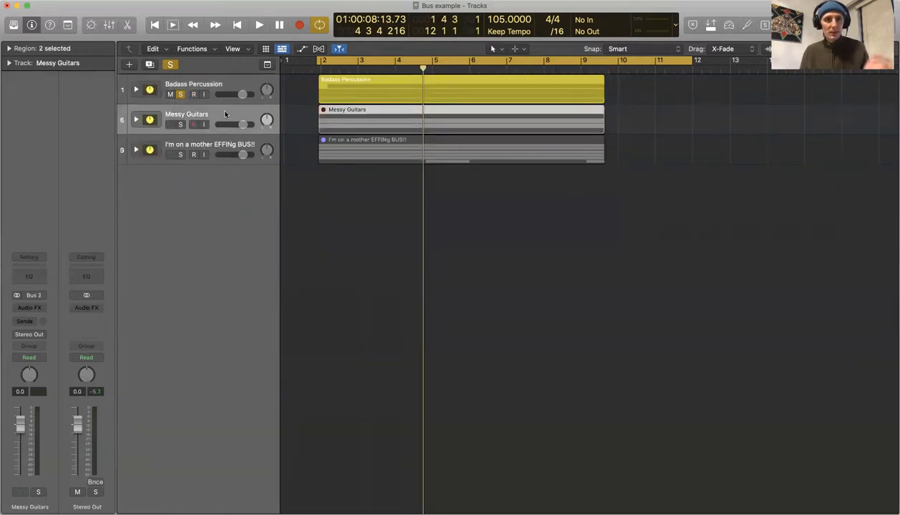
click(171, 125)
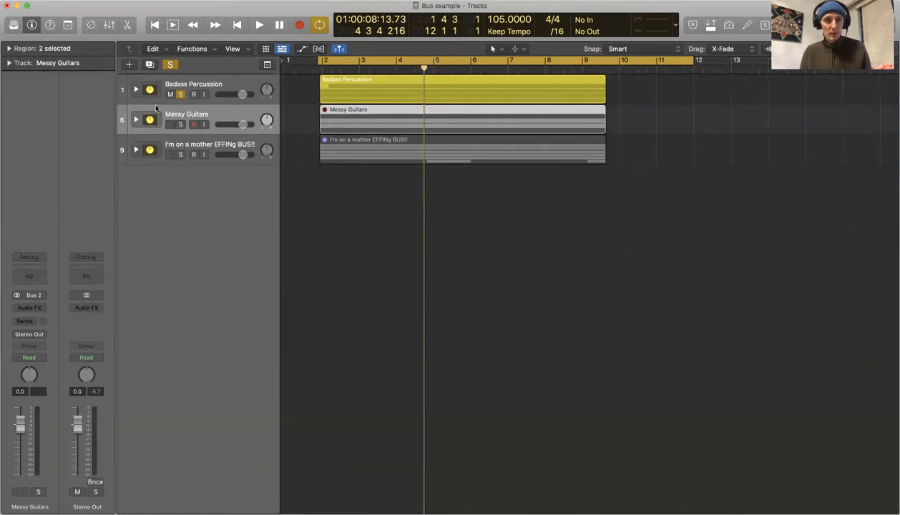
click(180, 95)
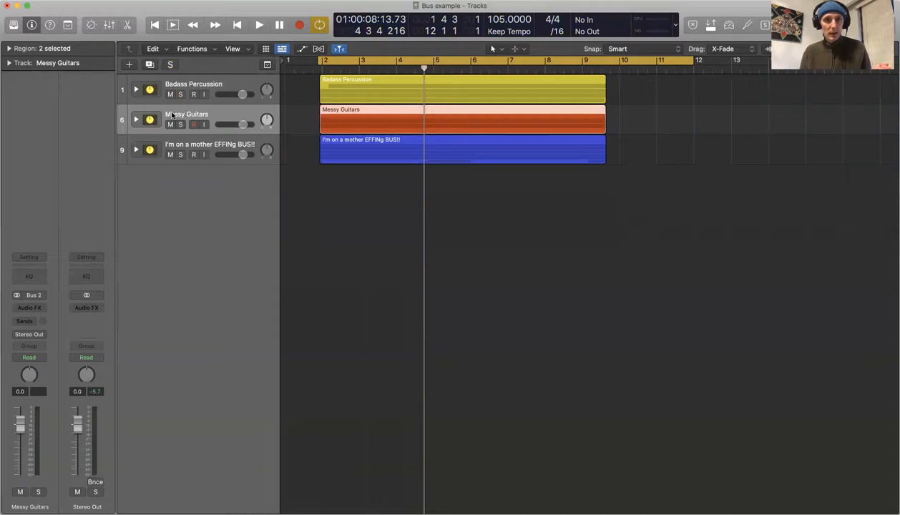
click(181, 124)
click(181, 94)
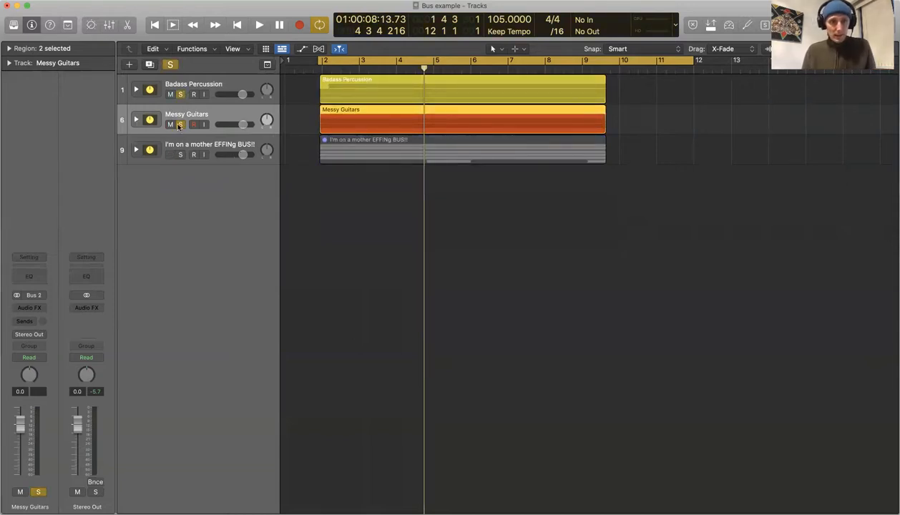
click(135, 120)
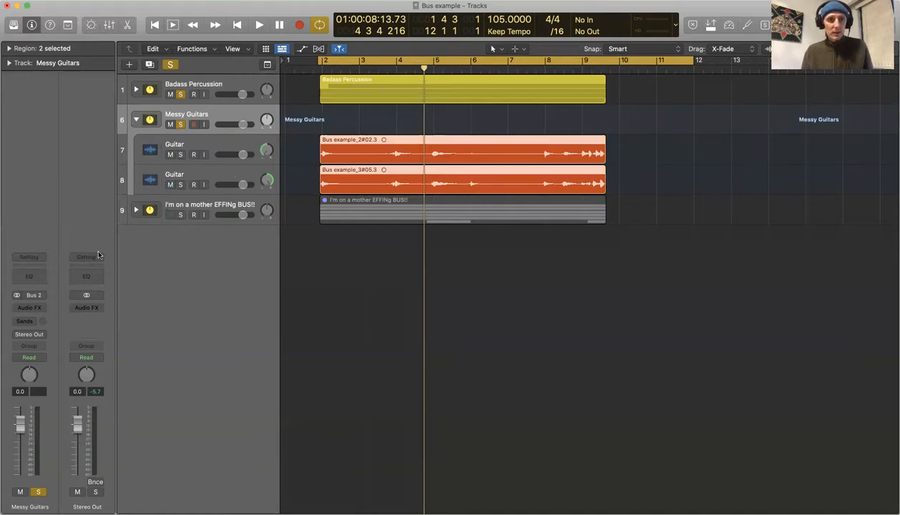
Show the mixer, add a Bus 5 send to the Messy Guitars channel, and rename the resulting aux channel Long Reverb.
key(x)
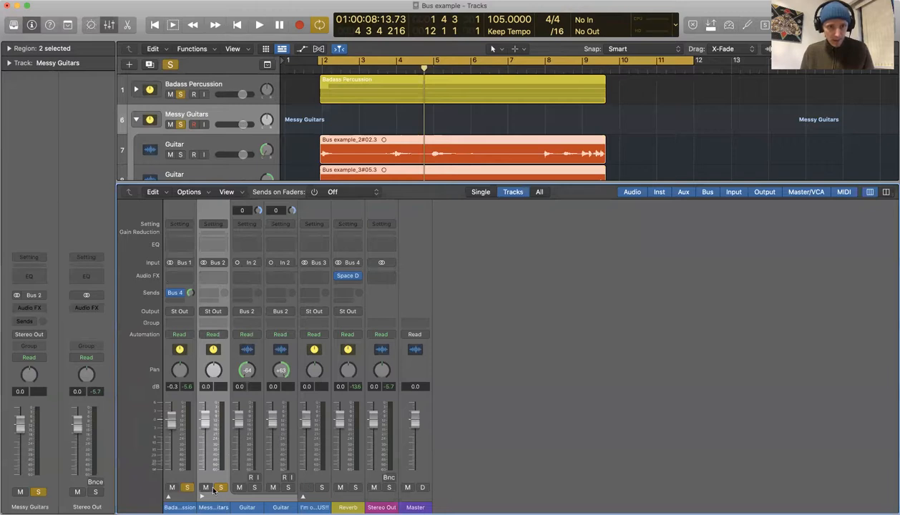
click(211, 294)
mouse_move(220, 308)
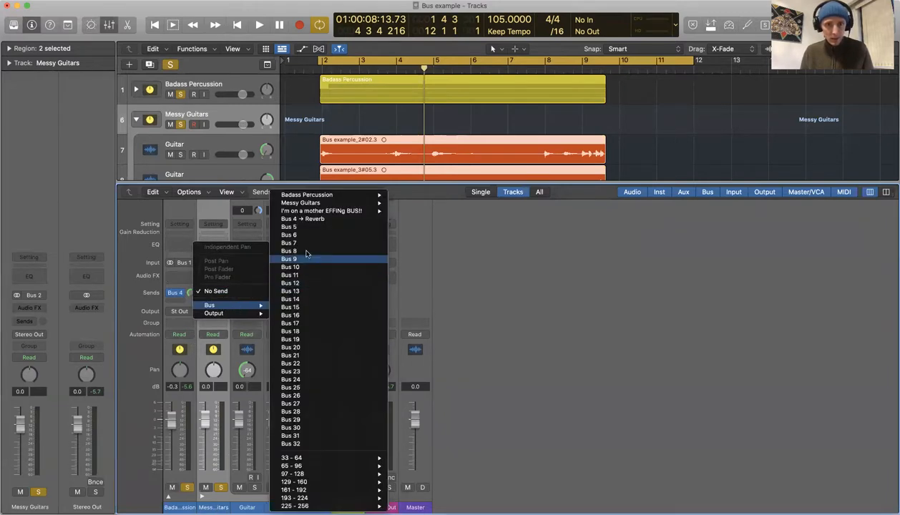
click(308, 229)
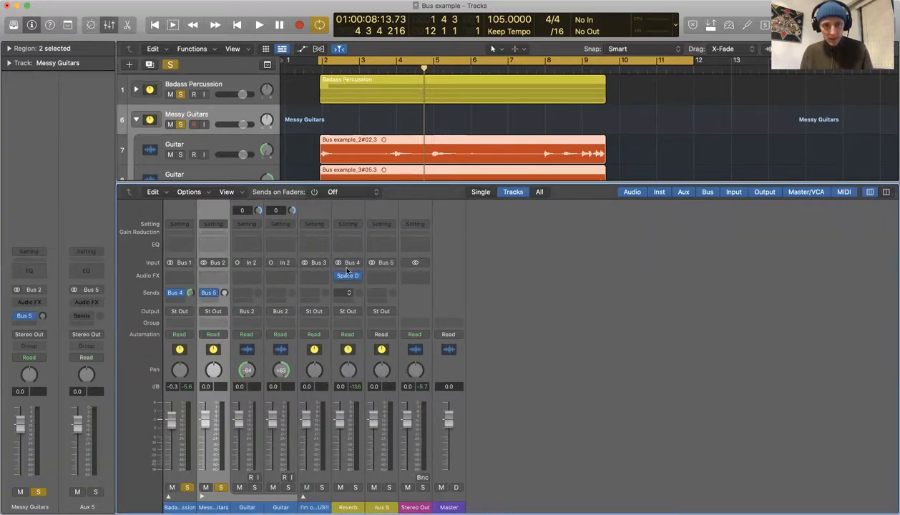
click(380, 506)
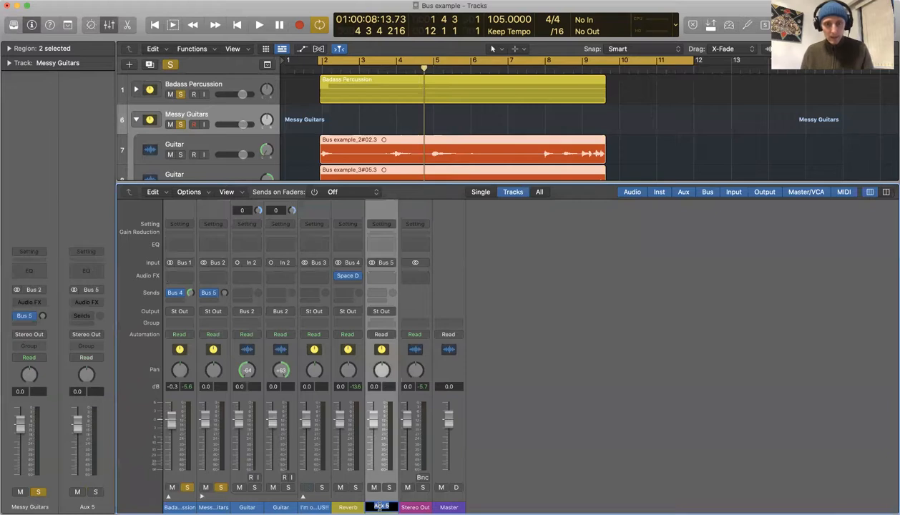
text(Long Reverb)
key(Return)
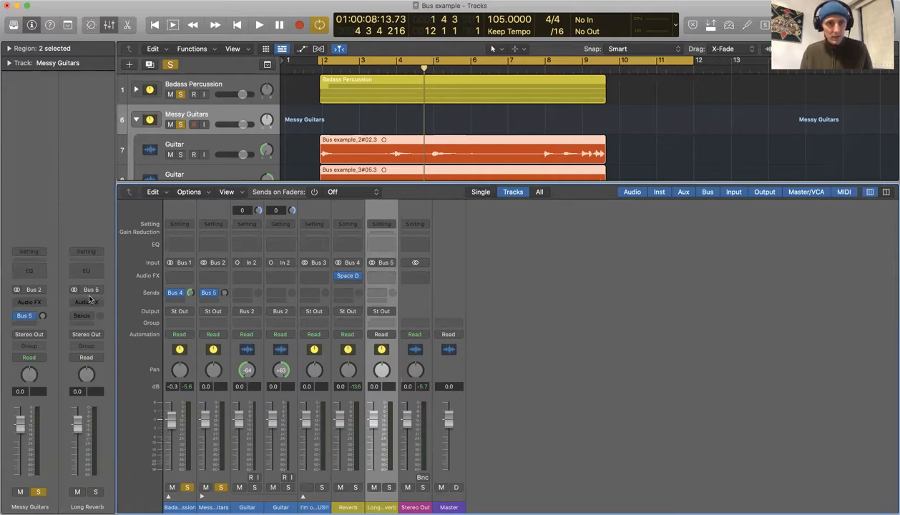
Insert a stereo Space Designer on the Long Reverb channel and load the large hall preset 02.3s Dark Piano Hall.
click(381, 278)
mouse_move(408, 454)
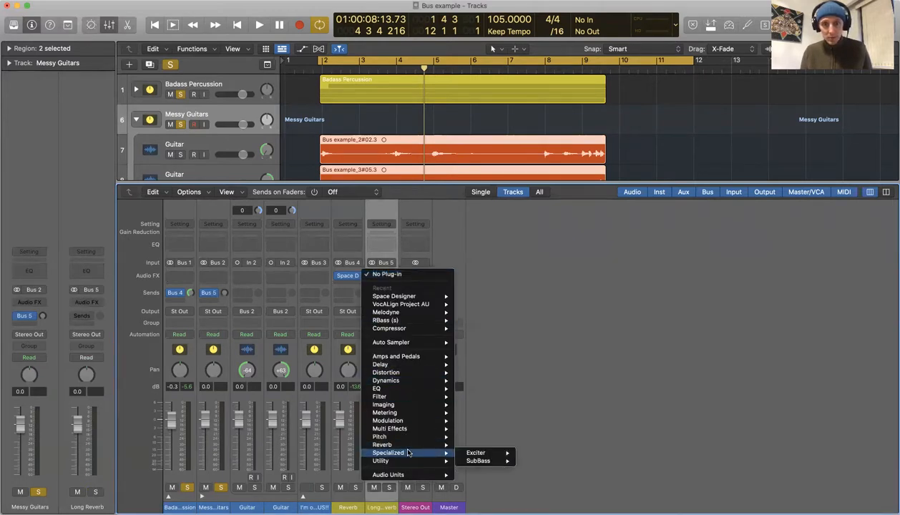
mouse_move(504, 469)
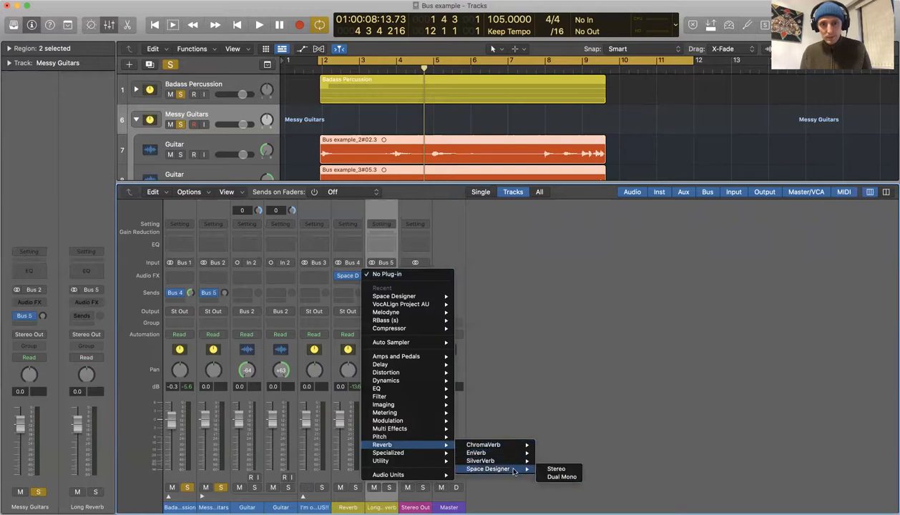
click(556, 470)
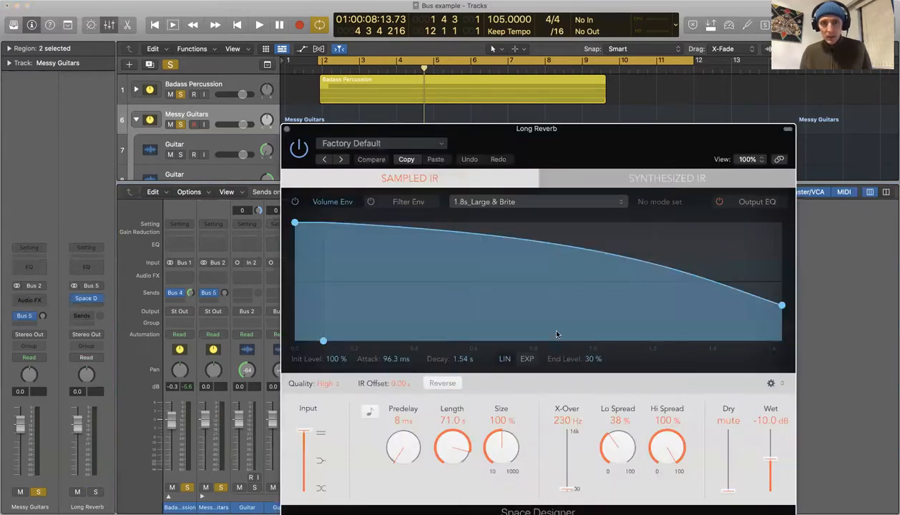
click(438, 146)
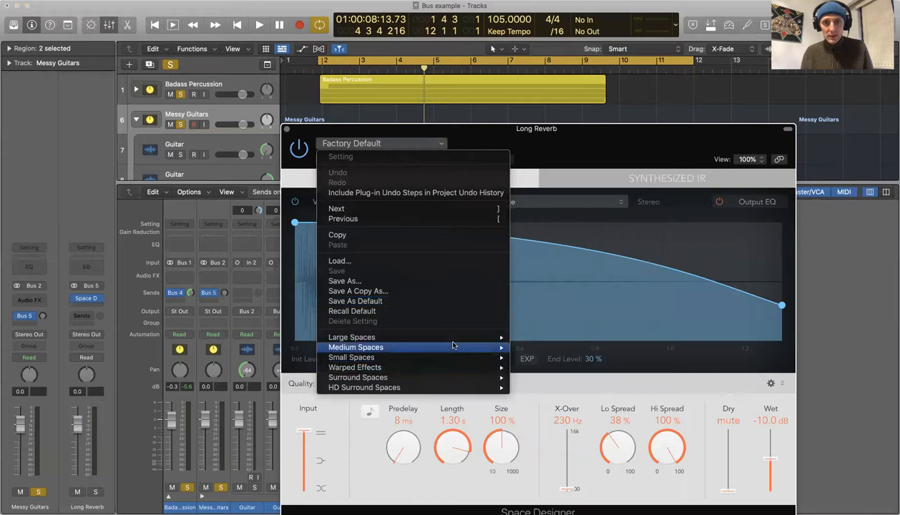
mouse_move(449, 338)
mouse_move(576, 349)
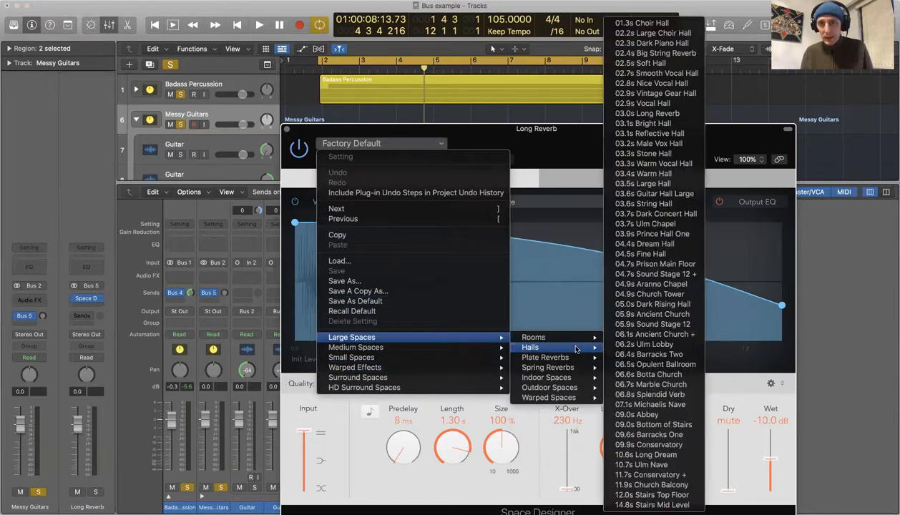
click(647, 43)
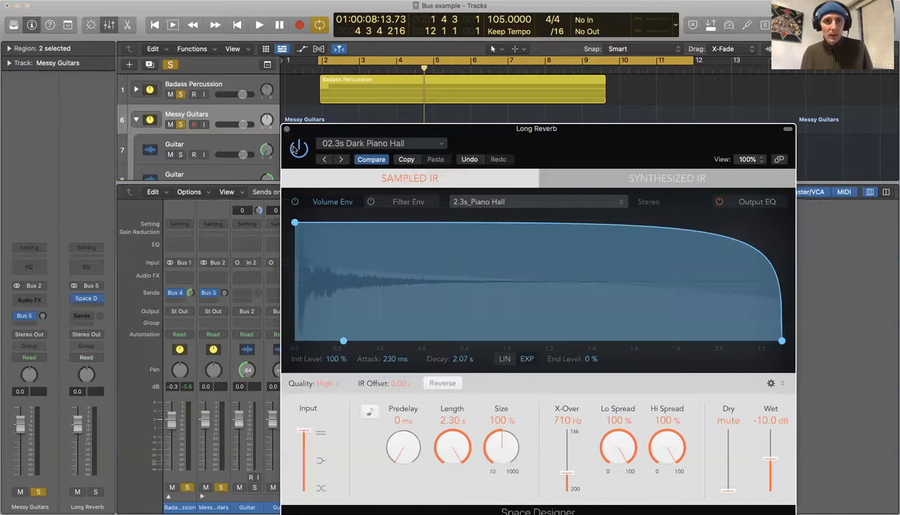
click(286, 131)
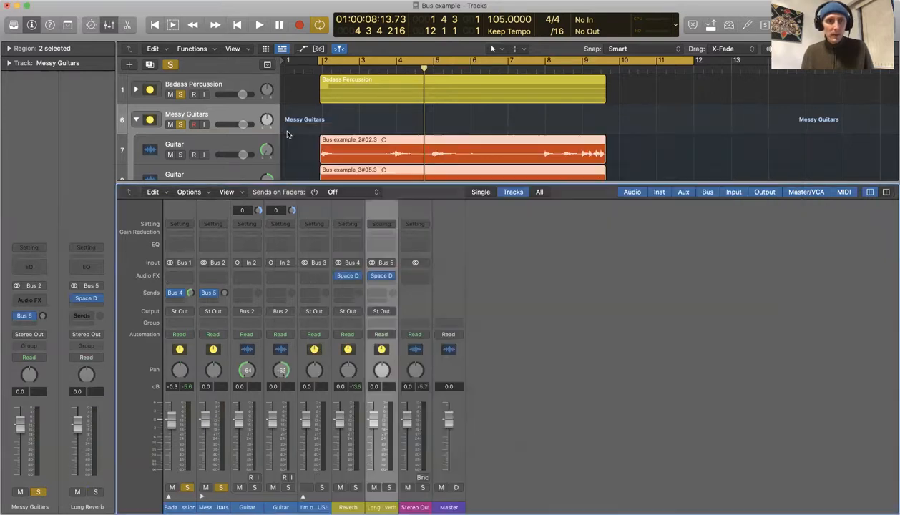
Unsolo Badass Percussion and adjust the Messy Guitars Bus 5 send by ear during playback.
click(181, 95)
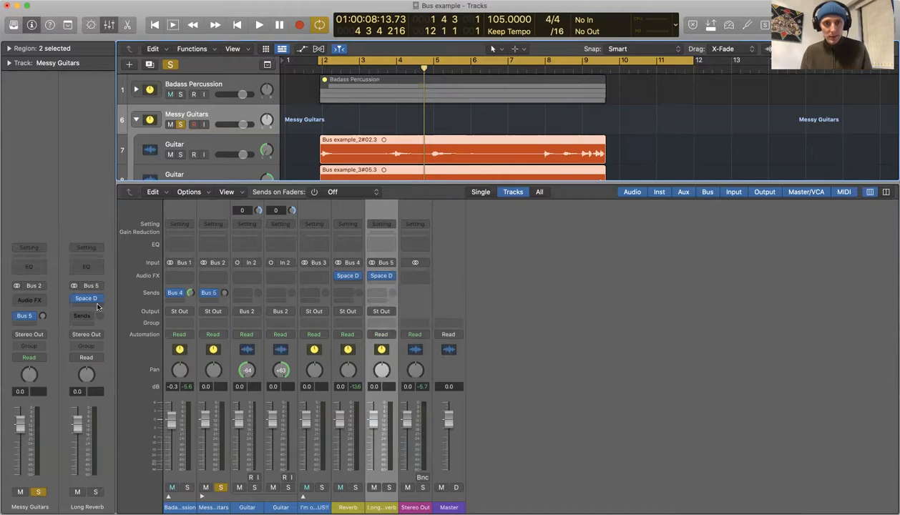
key(space)
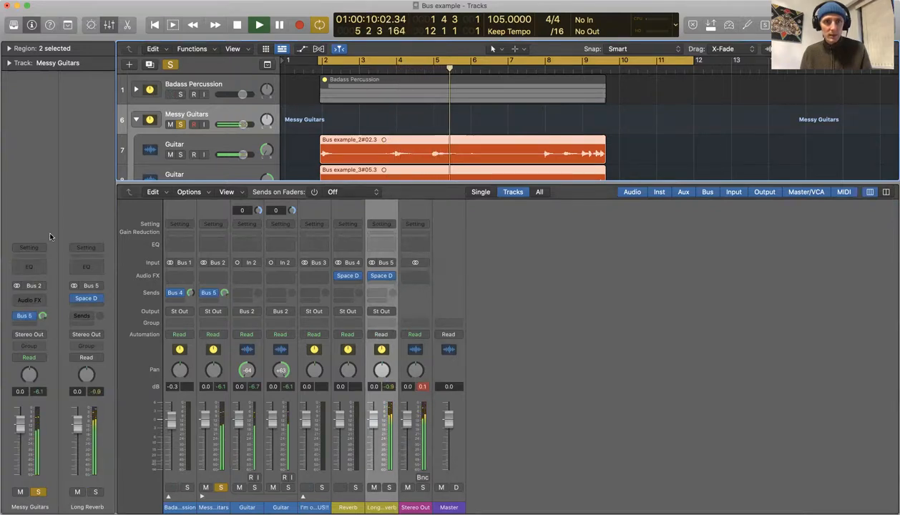
key(space)
drag(44, 317, 43, 314)
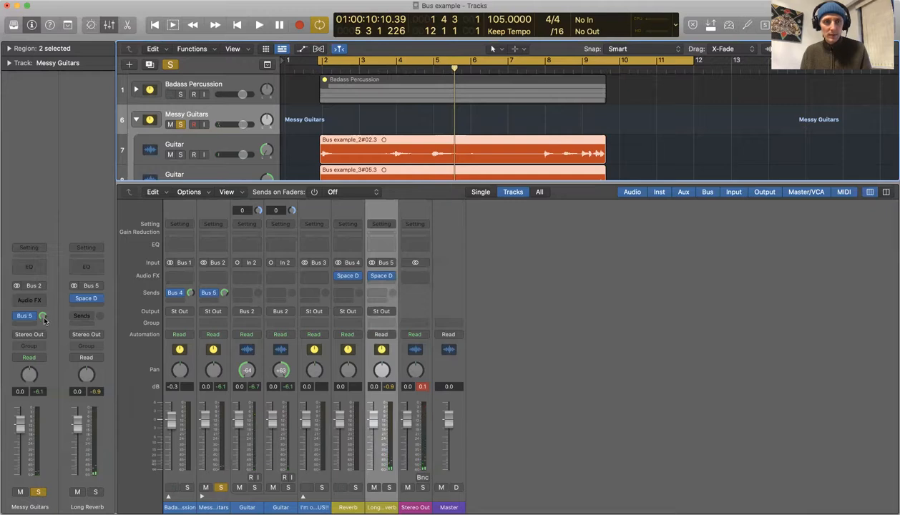
key(space)
drag(43, 318, 44, 351)
key(space)
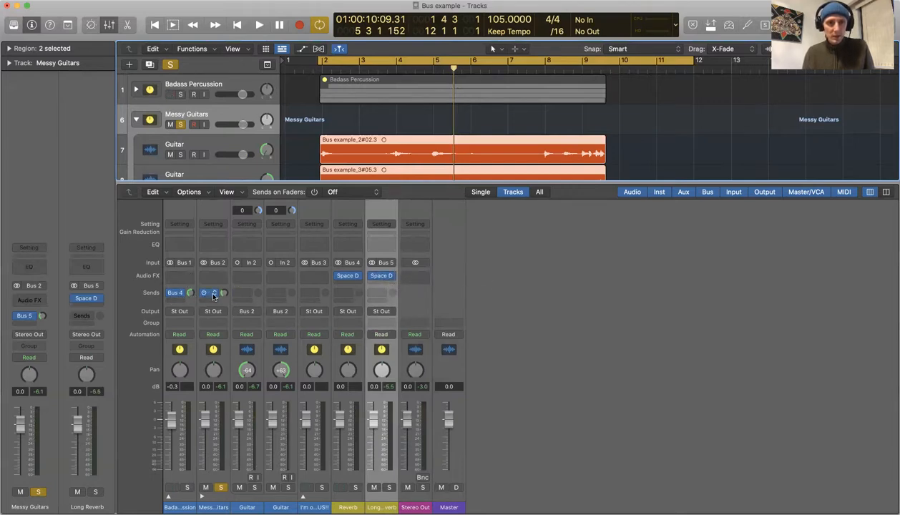
Remove the Bus 5 send from Messy Guitars and assign two fresh sends, Bus 4 (Reverb) and Bus 5 (Long Reverb).
click(26, 319)
click(51, 287)
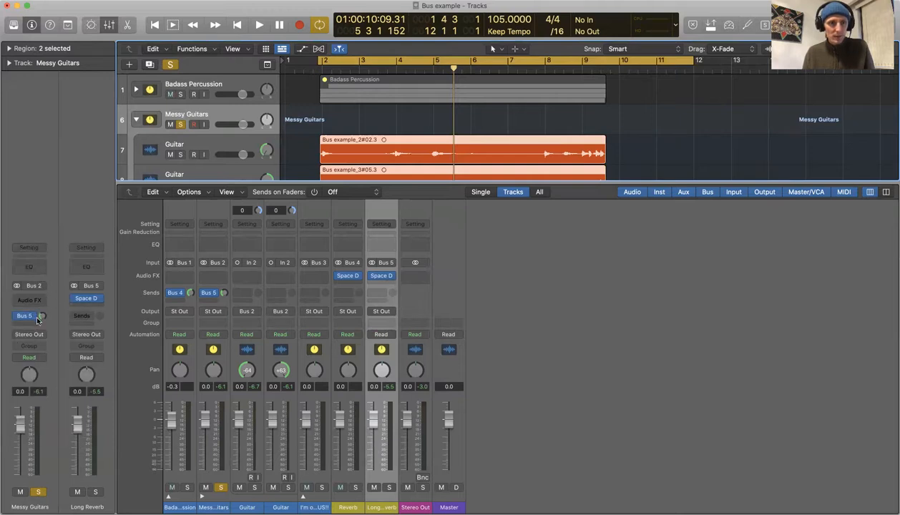
click(36, 319)
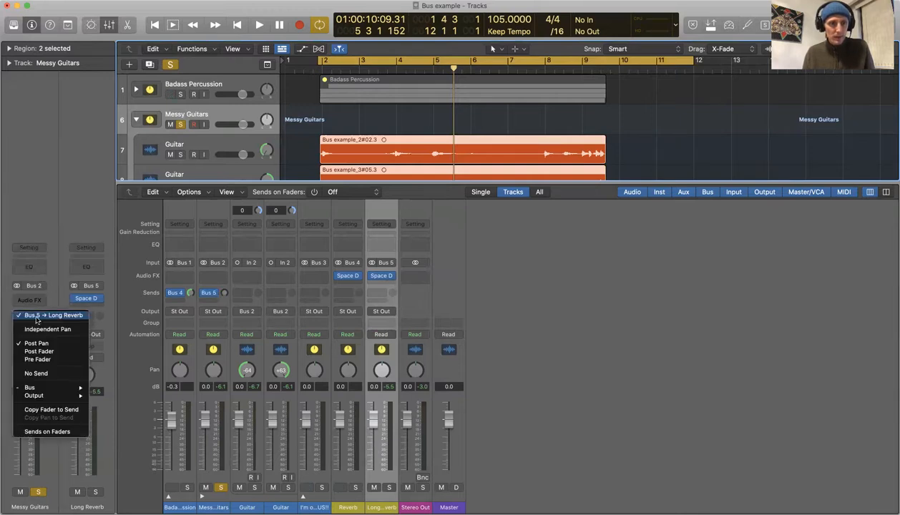
click(40, 374)
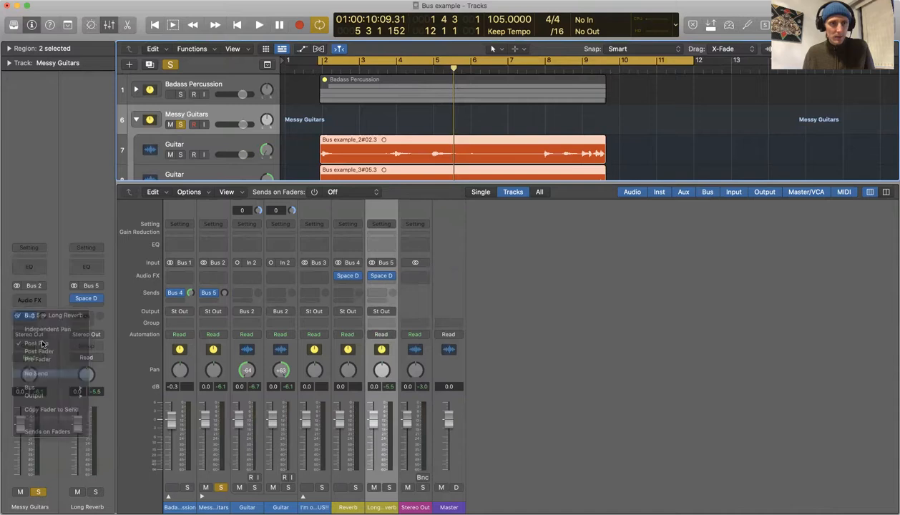
click(27, 323)
mouse_move(39, 334)
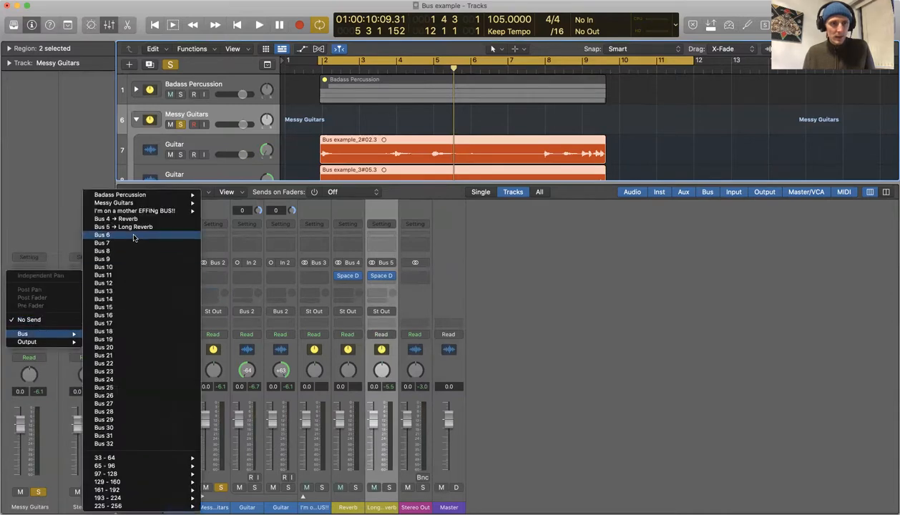
click(132, 221)
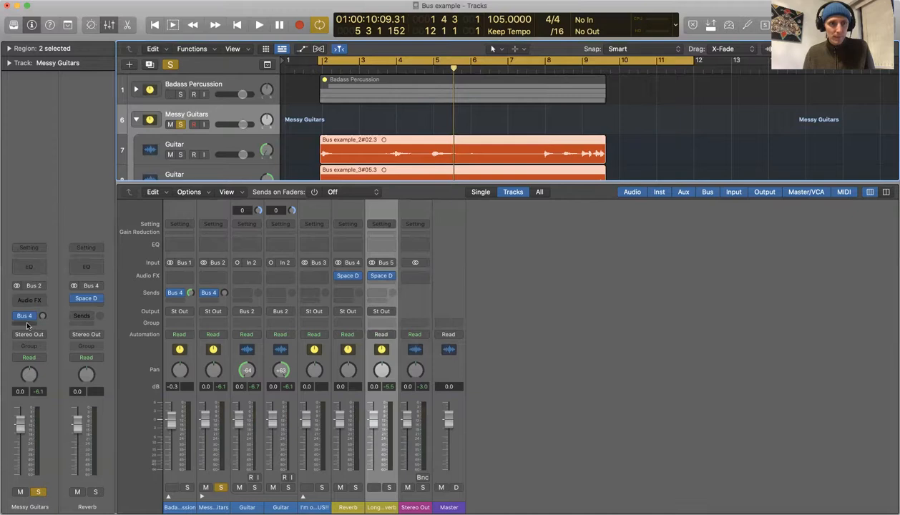
click(27, 322)
mouse_move(43, 334)
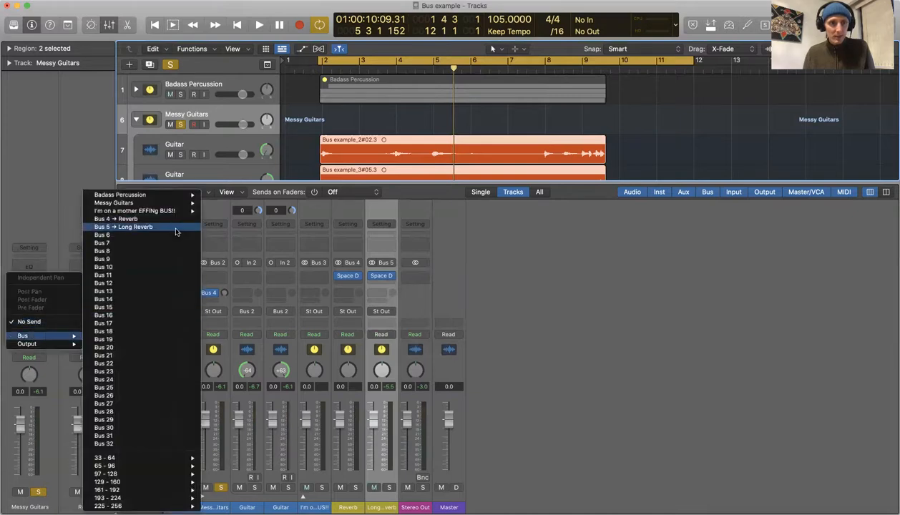
click(176, 231)
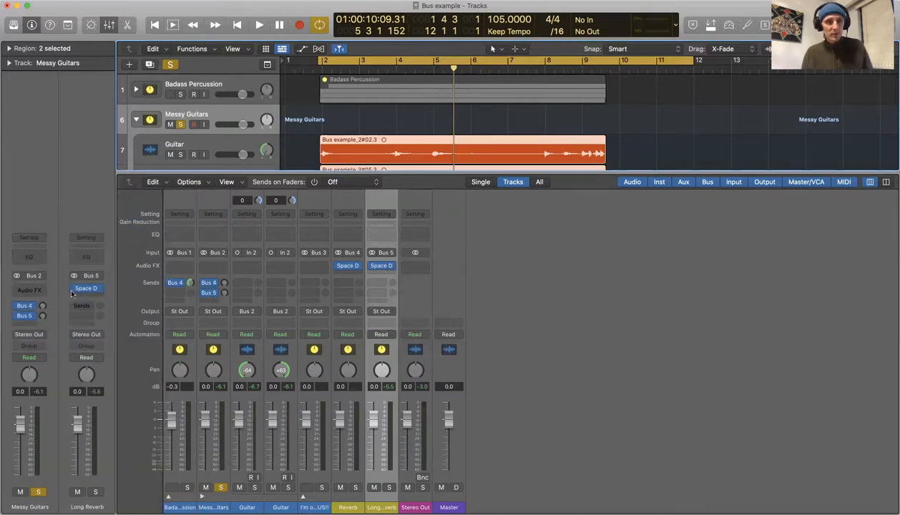
Raise and fine-tune the Messy Guitars Bus 4 send by ear while playing the soloed guitars.
key(space)
drag(43, 307, 49, 279)
key(space)
key(space)
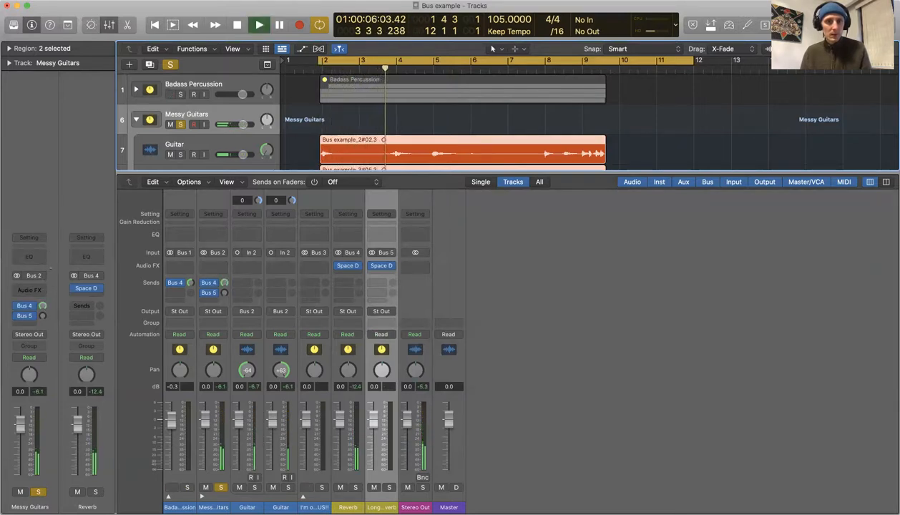
drag(43, 305, 43, 308)
key(space)
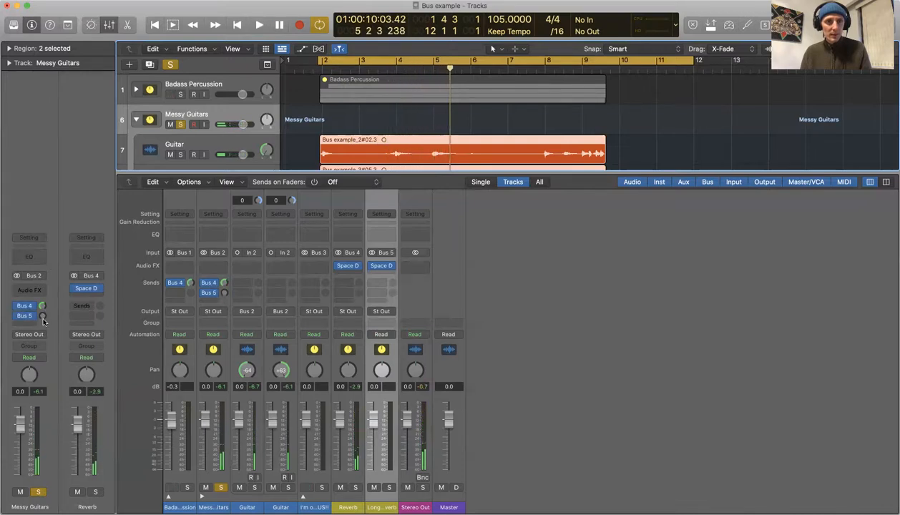
Raise the Messy Guitars Bus 5 send to blend in the Long Reverb and listen to the result.
drag(44, 318, 60, 304)
key(space)
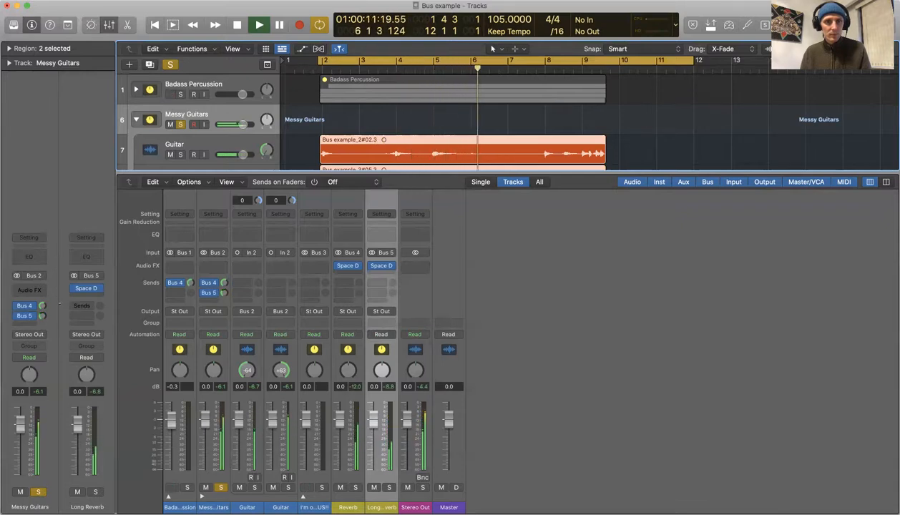
key(space)
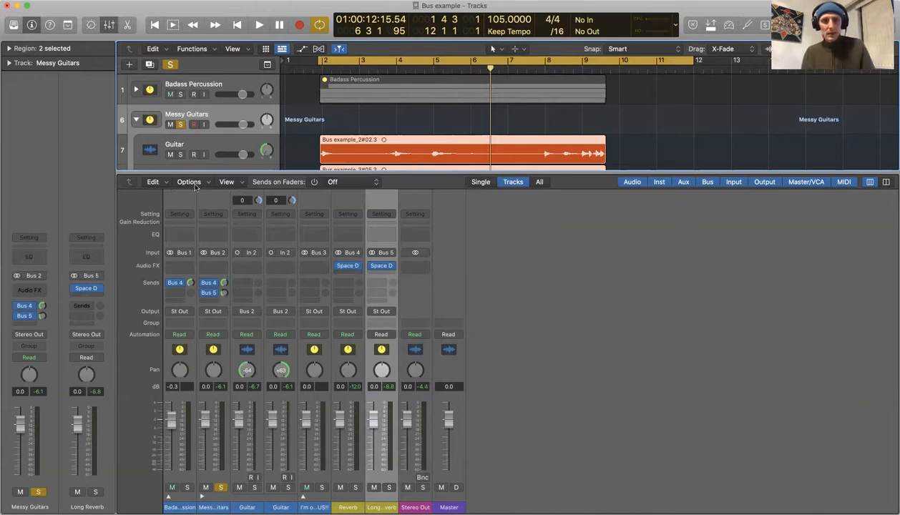
Hide the mixer, unsolo Messy Guitars, and pan the Jingle track in Badass Percussion closer to centre while playing the full mix.
key(x)
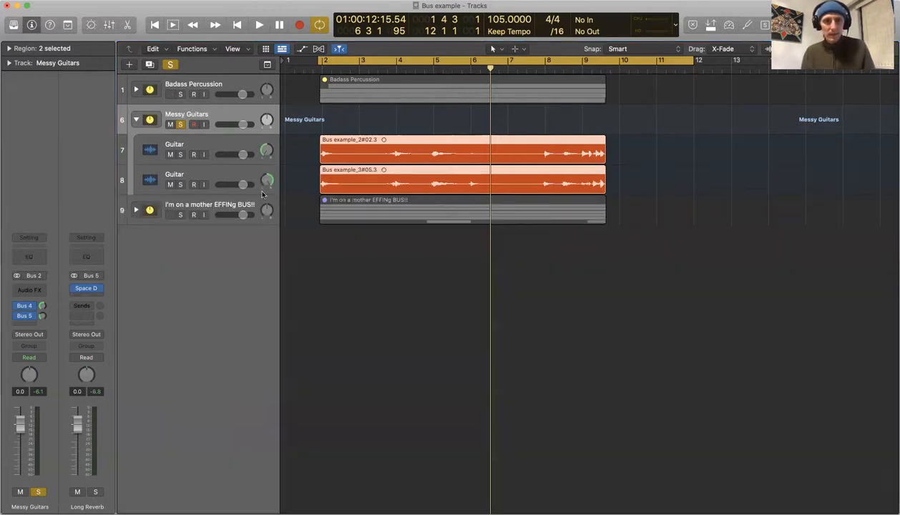
click(181, 125)
key(space)
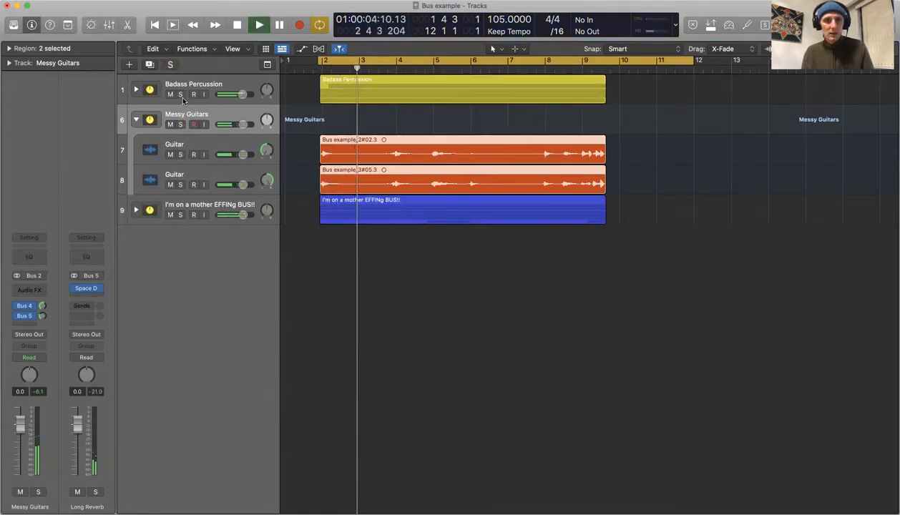
click(136, 90)
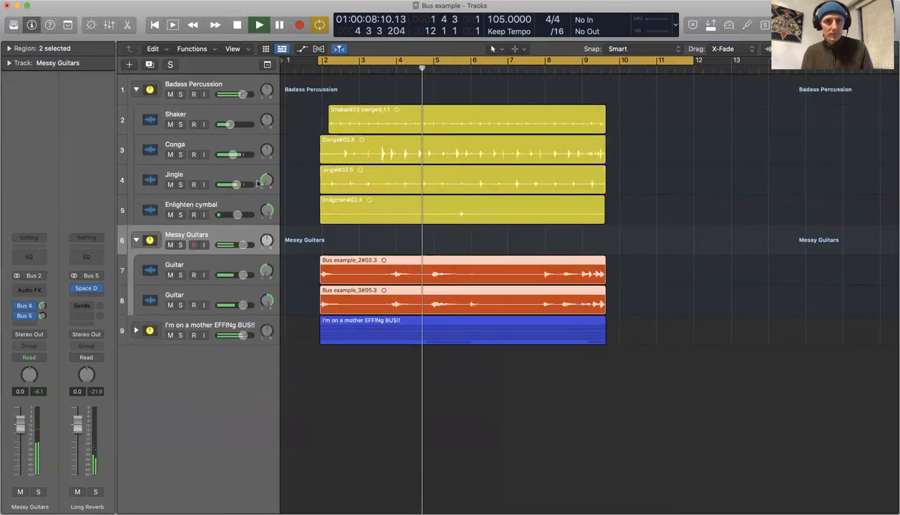
drag(265, 181, 260, 160)
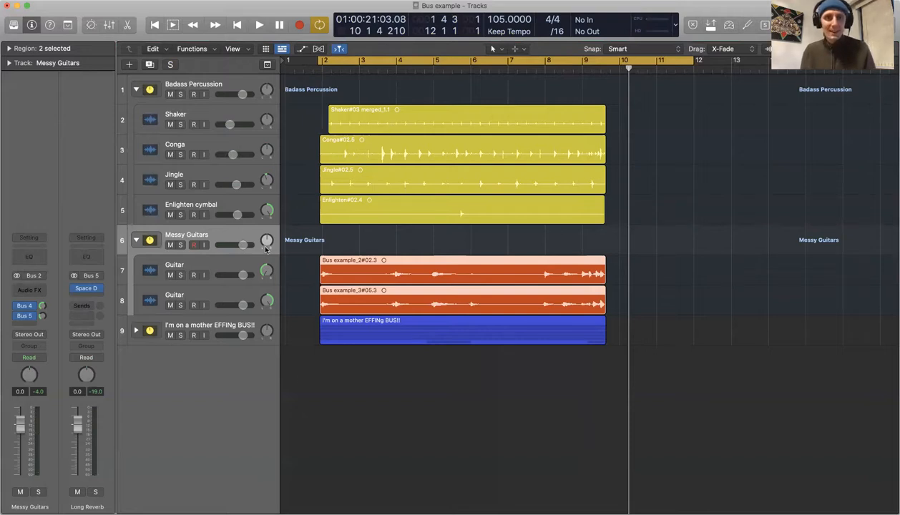
Select the "I'm on a mother EFFINg BUS!!" stack and collapse the Messy Guitars and Badass Percussion stacks.
click(188, 323)
click(136, 240)
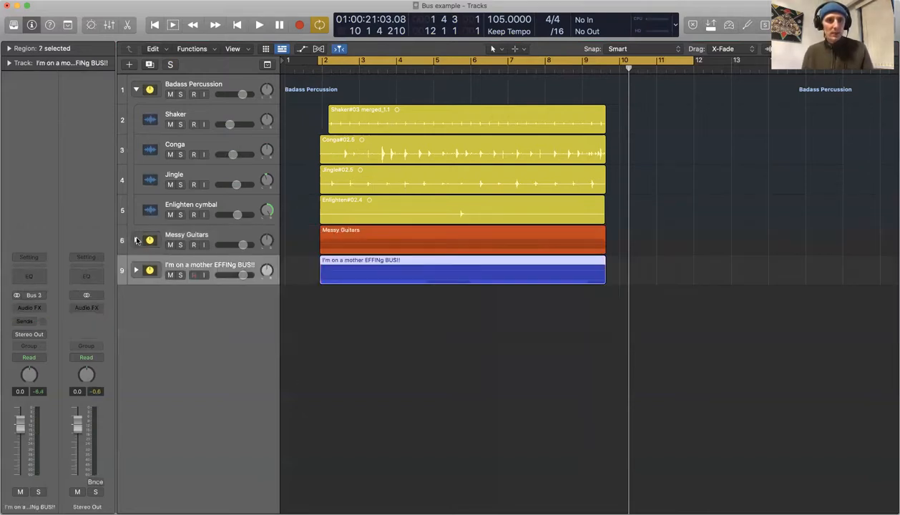
click(135, 90)
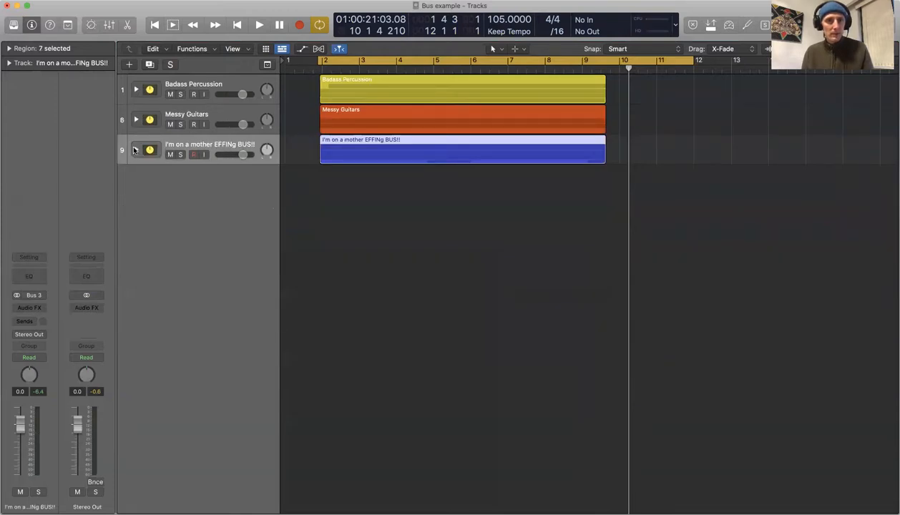
Add sends to Bus 4 (Reverb) and the unused Bus 6 on the "I'm on a mother EFFINg BUS!!" stack.
click(27, 323)
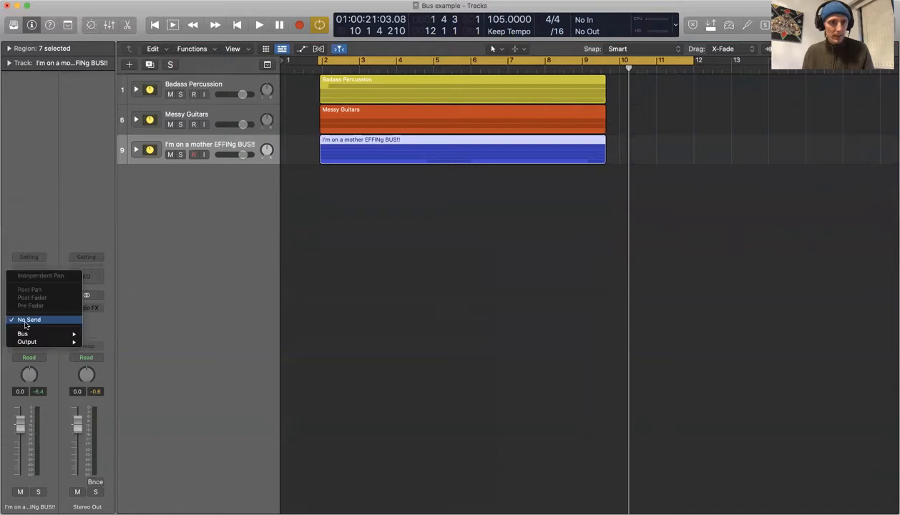
mouse_move(34, 333)
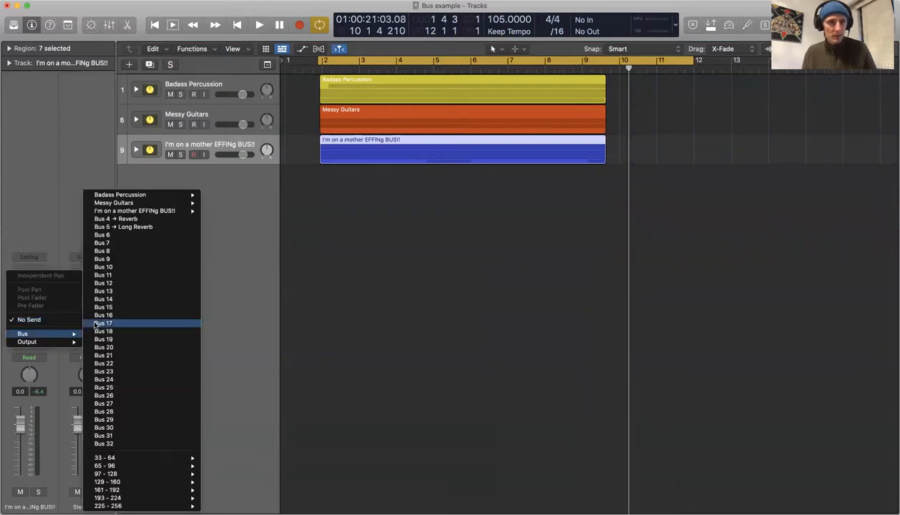
click(143, 219)
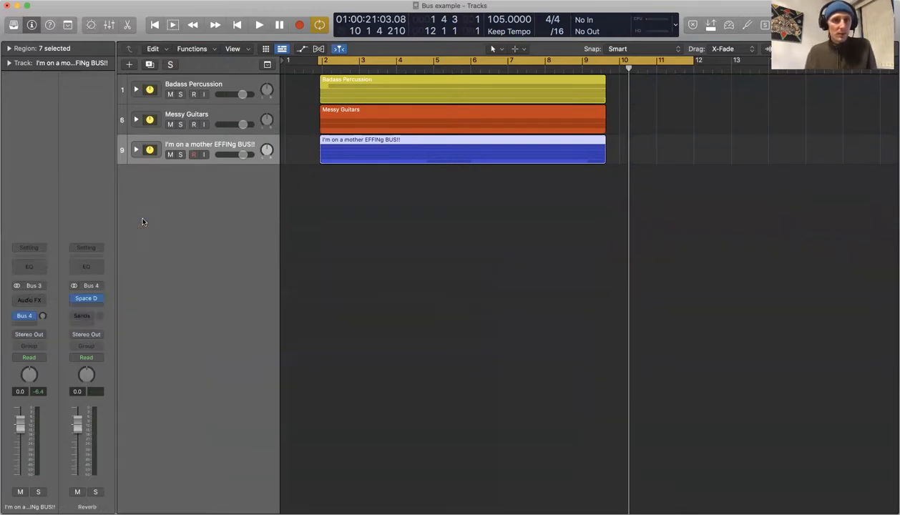
click(22, 321)
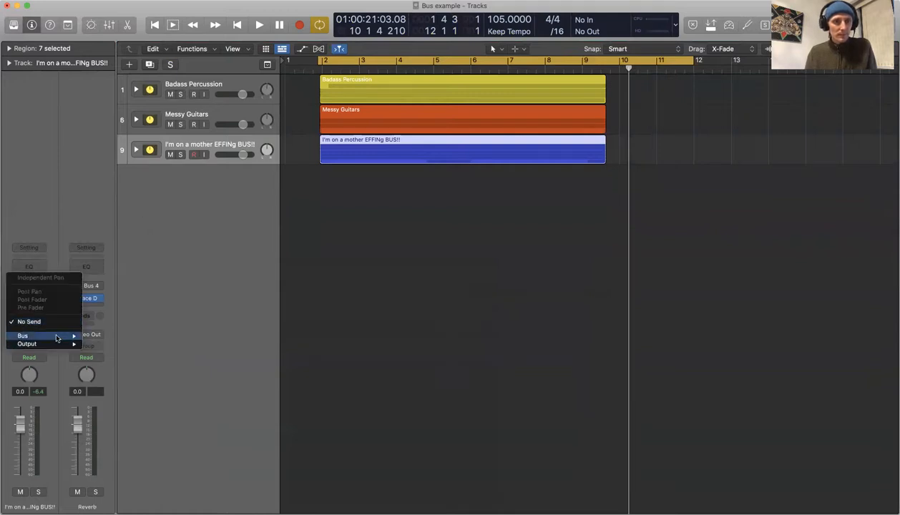
mouse_move(56, 338)
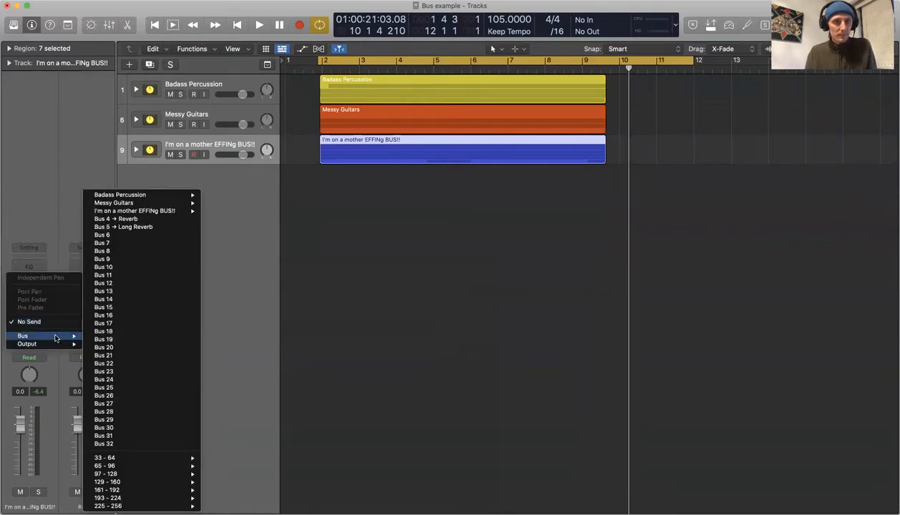
click(150, 238)
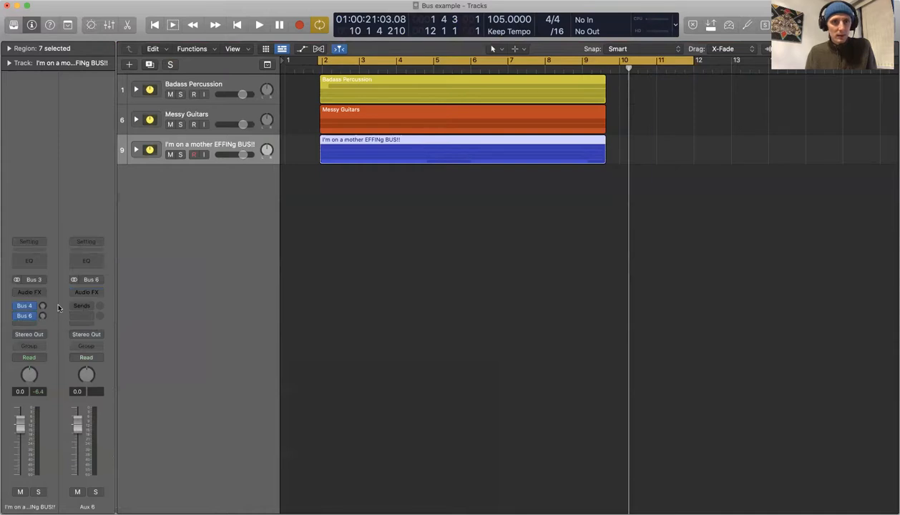
Insert a stereo Sample Delay on Aux 6, set Delay Left to 161 samples, and close the plug-in window.
click(81, 306)
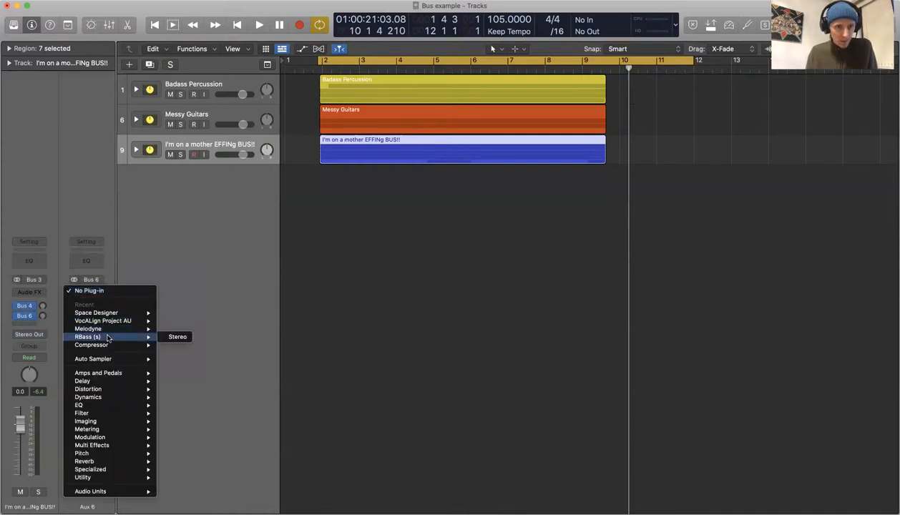
mouse_move(118, 397)
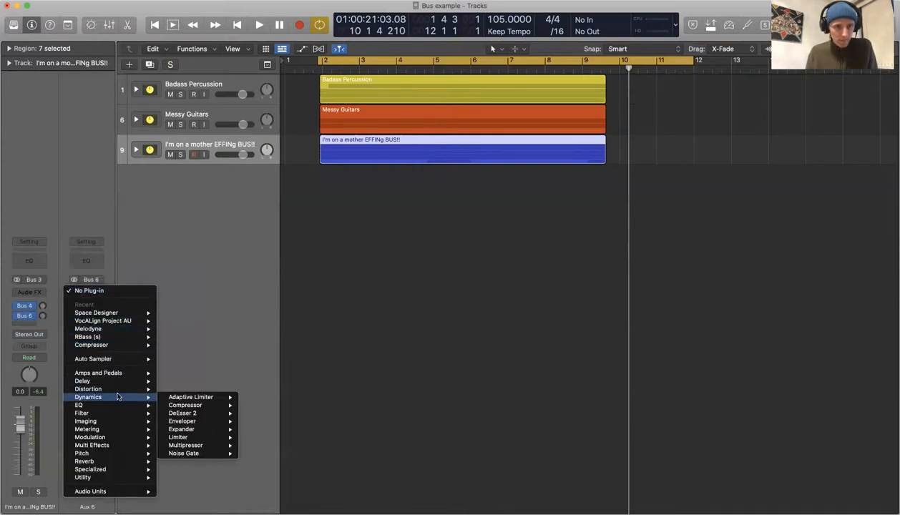
mouse_move(122, 380)
mouse_move(204, 397)
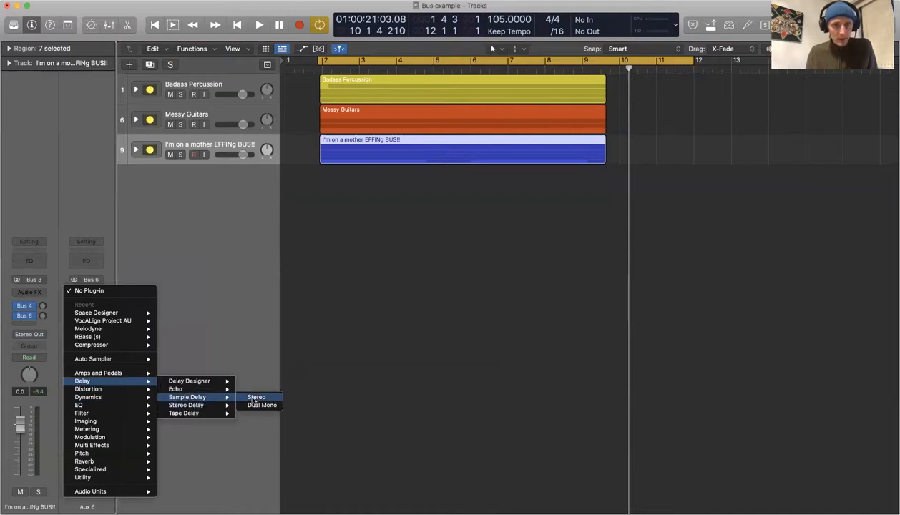
click(256, 398)
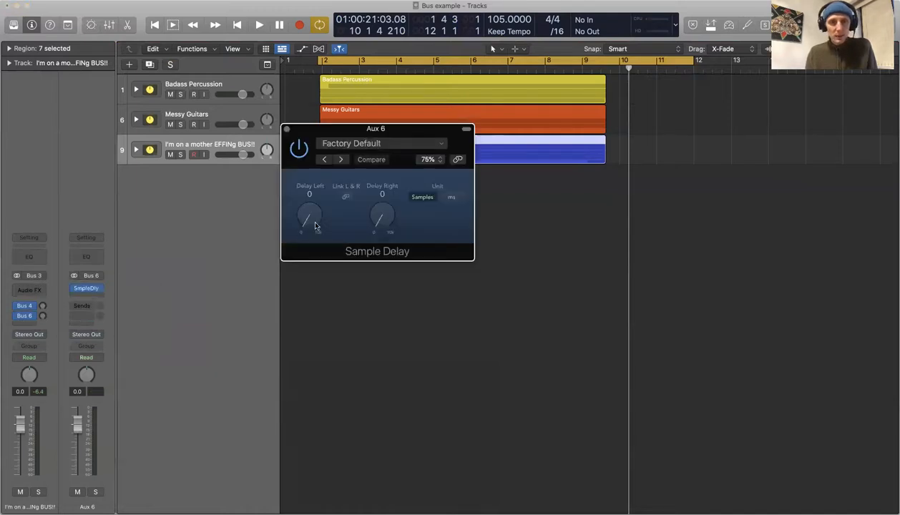
drag(315, 226, 313, 224)
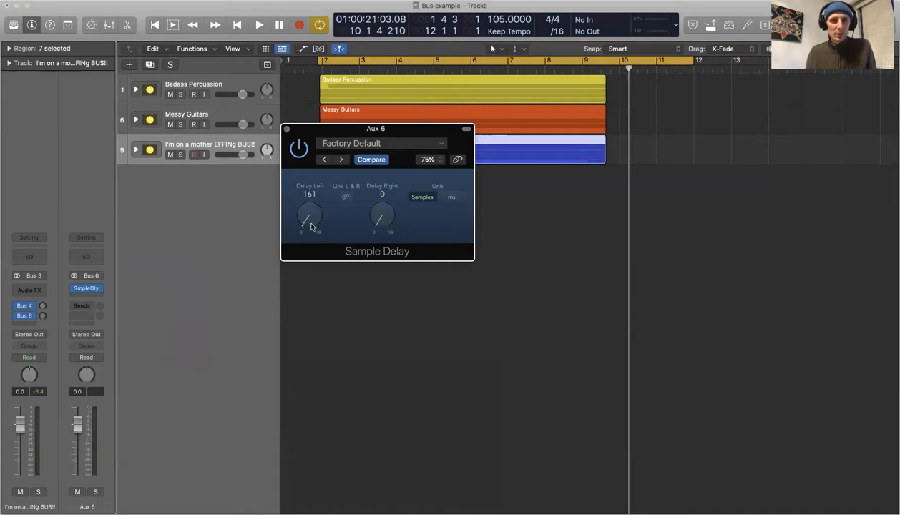
click(287, 129)
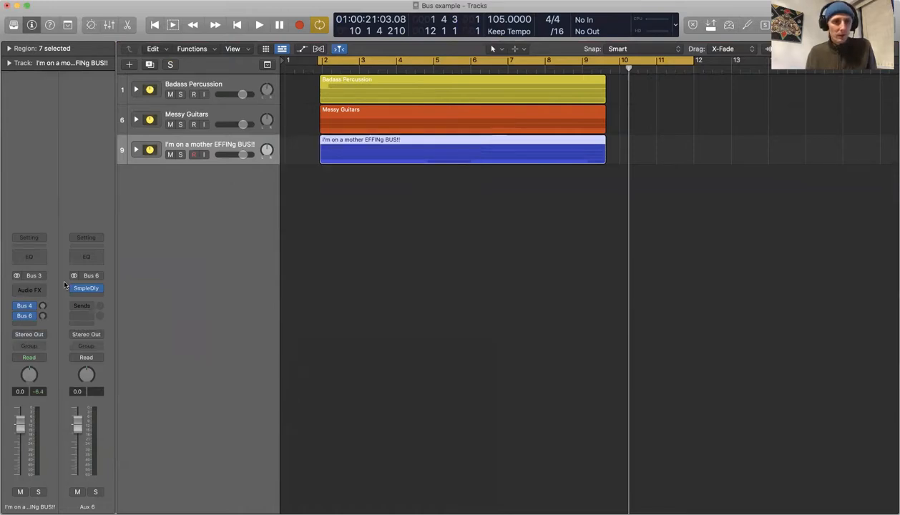
Remove both the Bus 6 and Bus 4 sends from the vocal stack.
click(30, 317)
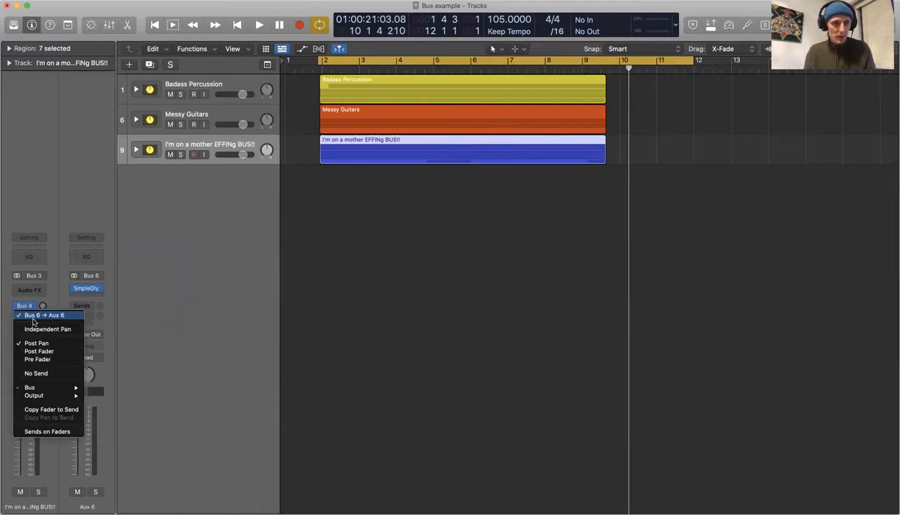
click(51, 372)
click(32, 315)
click(50, 373)
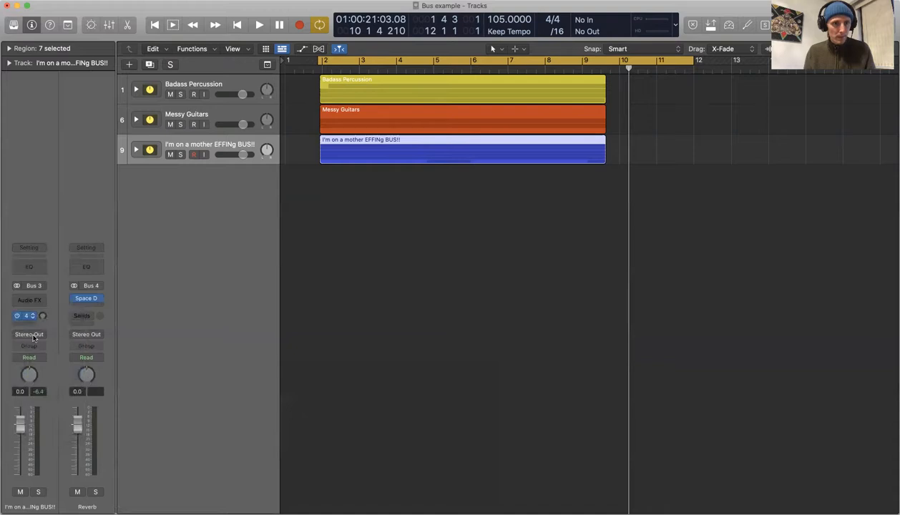
Add sends to Bus 6 (Aux 6) and Bus 5 (Long Reverb) on the vocal stack, in that order.
click(26, 319)
mouse_move(38, 334)
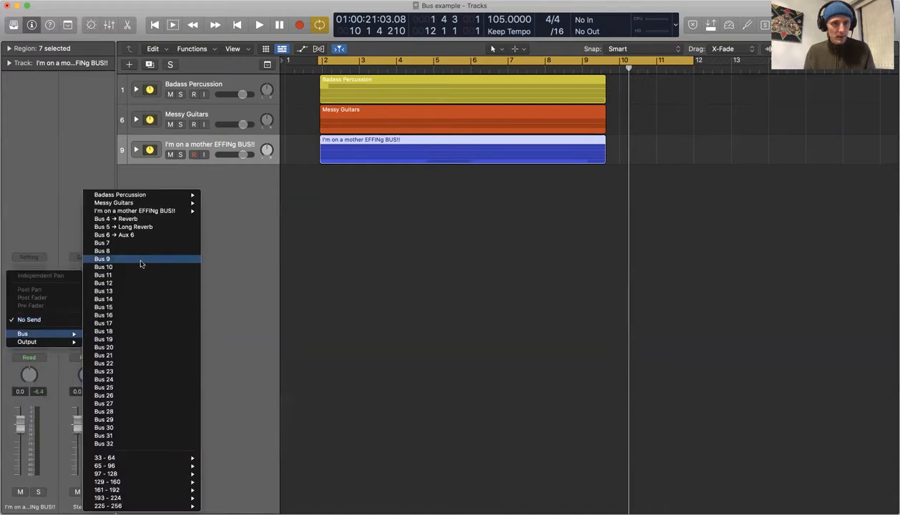
click(141, 235)
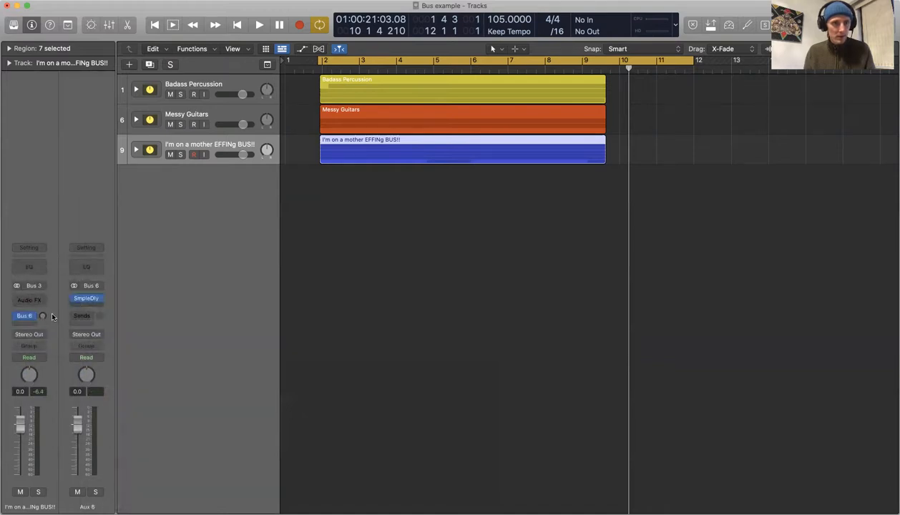
click(25, 325)
mouse_move(40, 334)
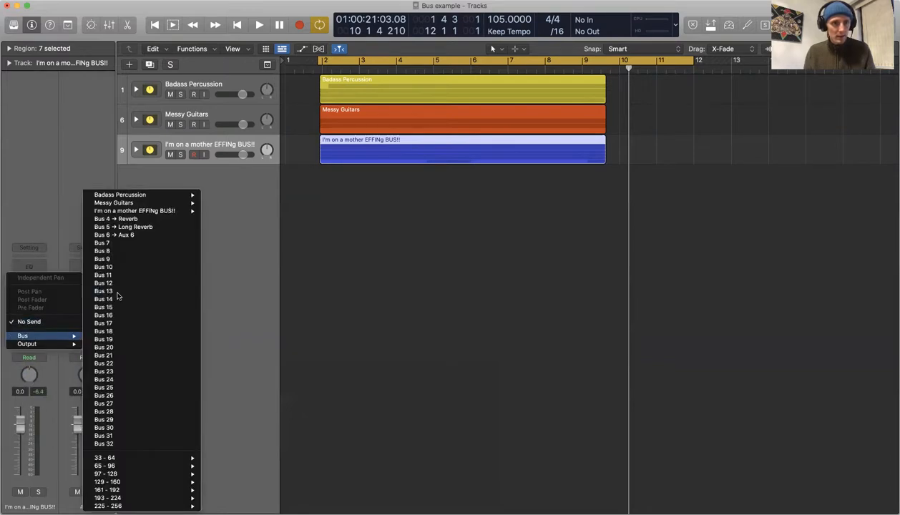
click(152, 229)
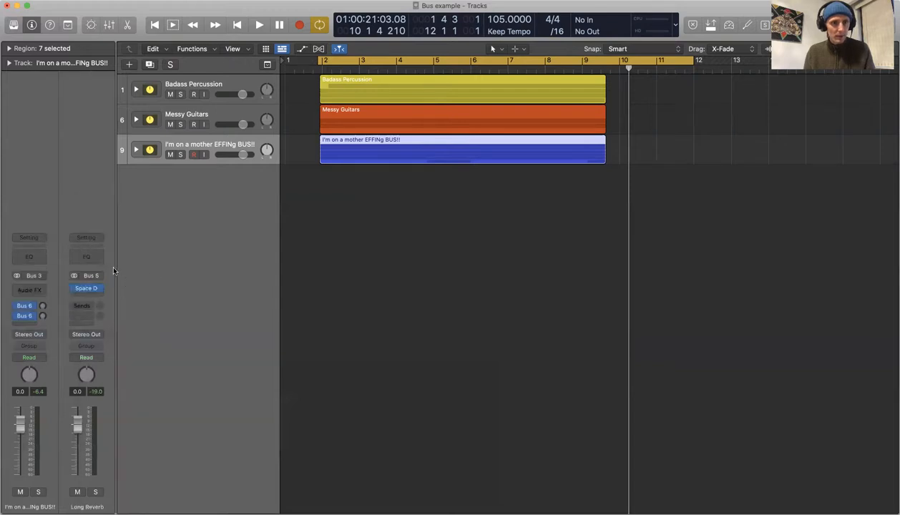
Solo the vocal stack and raise its Bus 6 send by ear during playback to bring in the sample delay.
click(180, 156)
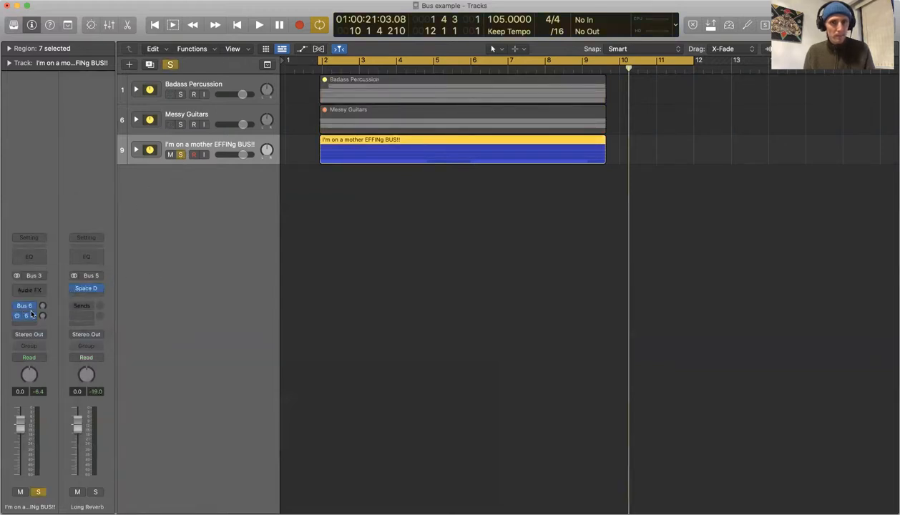
key(space)
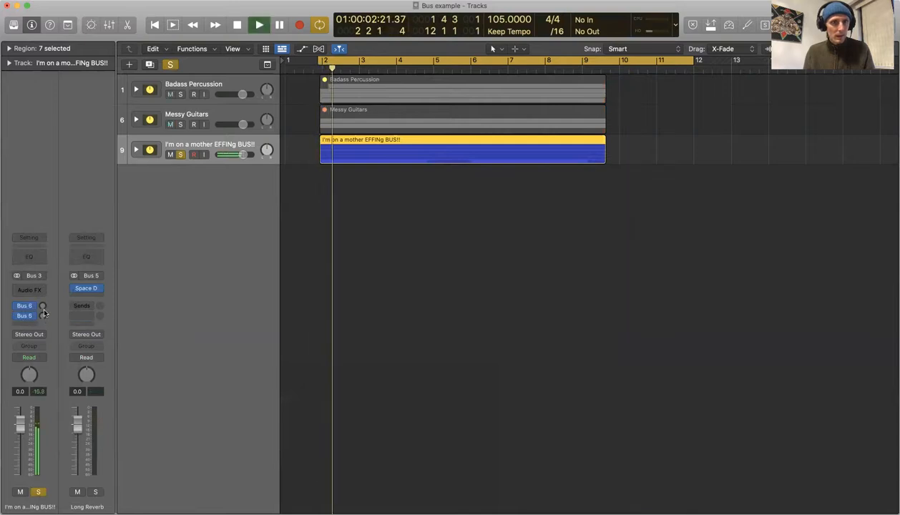
key(space)
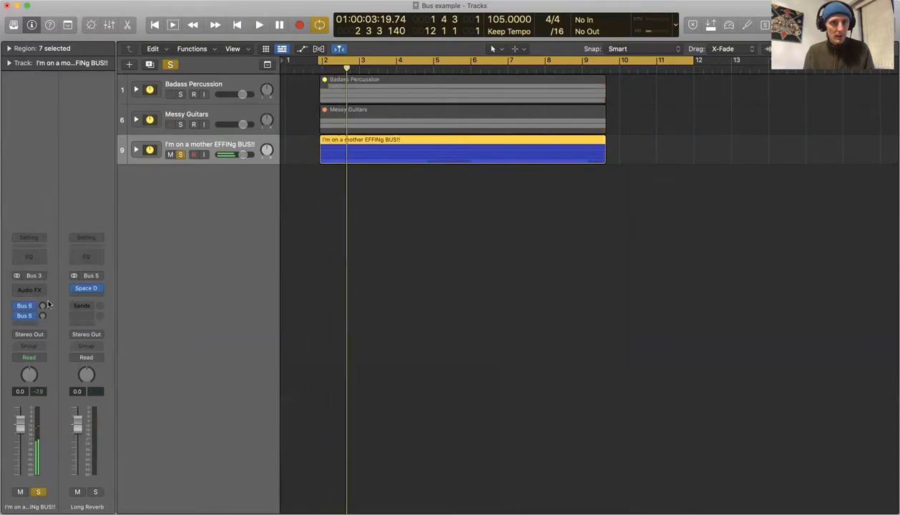
key(space)
drag(43, 306, 47, 251)
key(space)
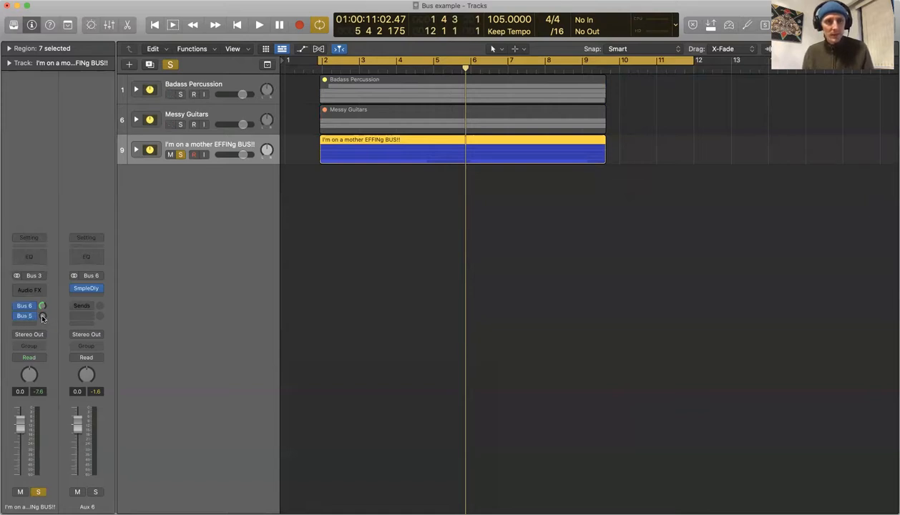
Raise the vocal stack's Bus 5 send to blend in the Long Reverb, listen to it, and unsolo the stack.
key(space)
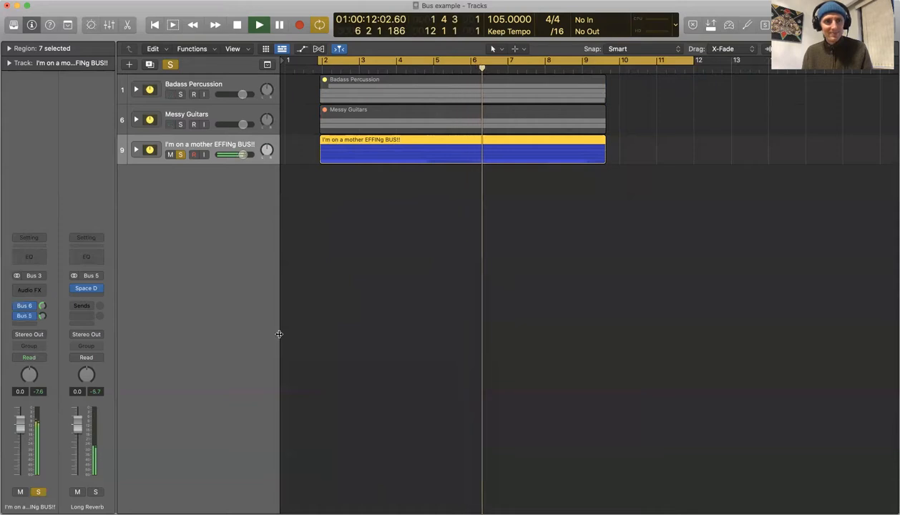
key(space)
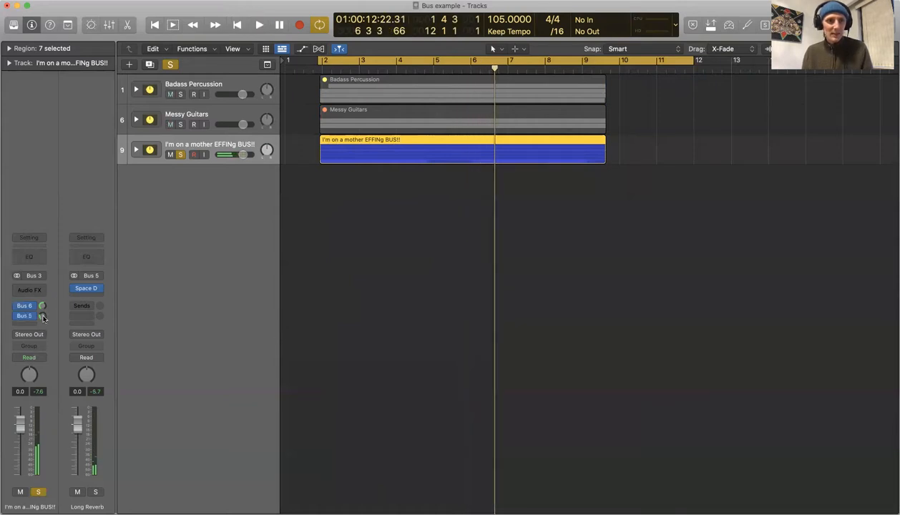
click(180, 155)
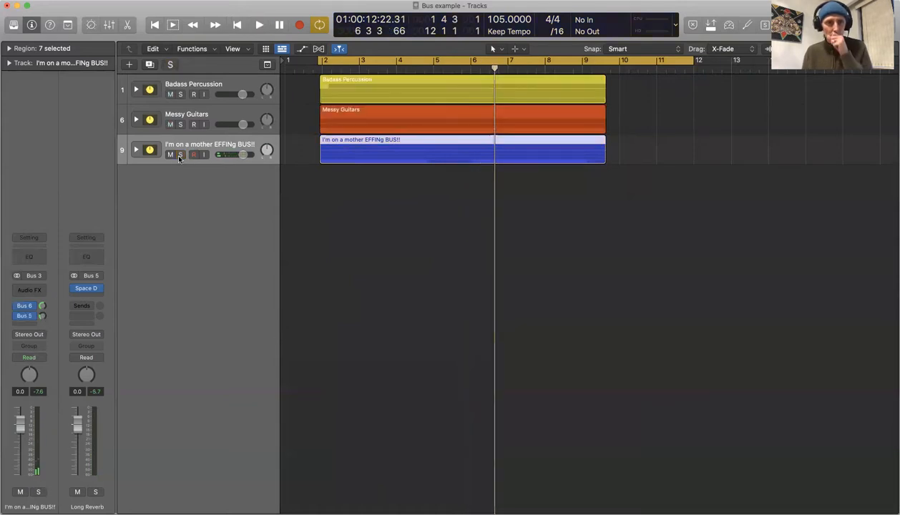
Play the full mix, set the vocal stack's Bus 5 send to about -21.6 dB and adjust its Bus 6 send.
key(space)
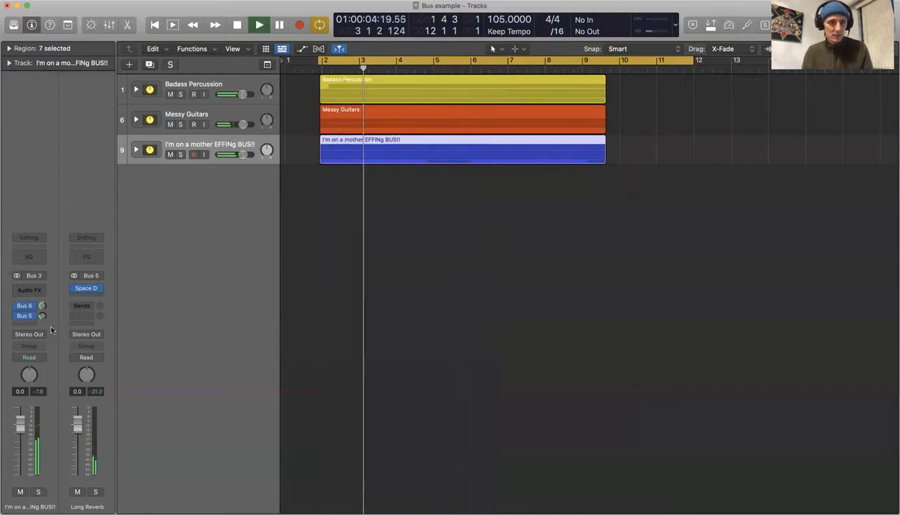
drag(43, 318, 43, 321)
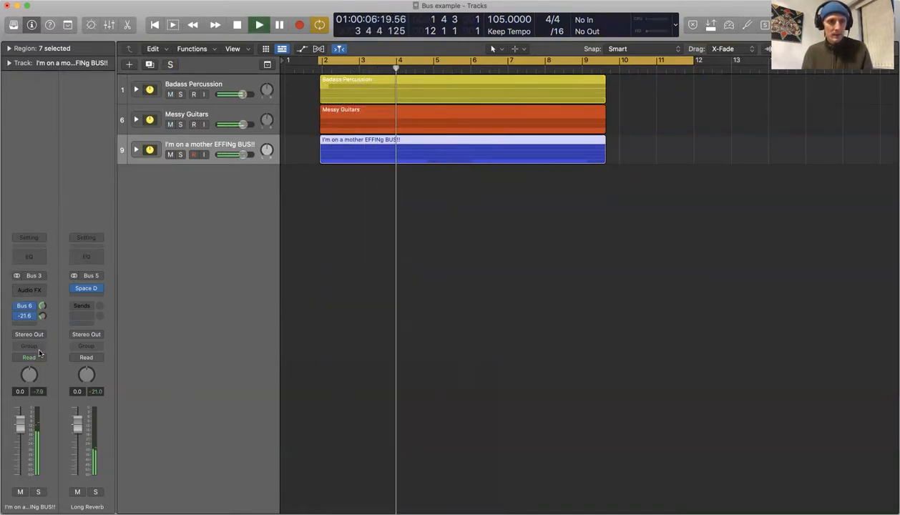
click(41, 306)
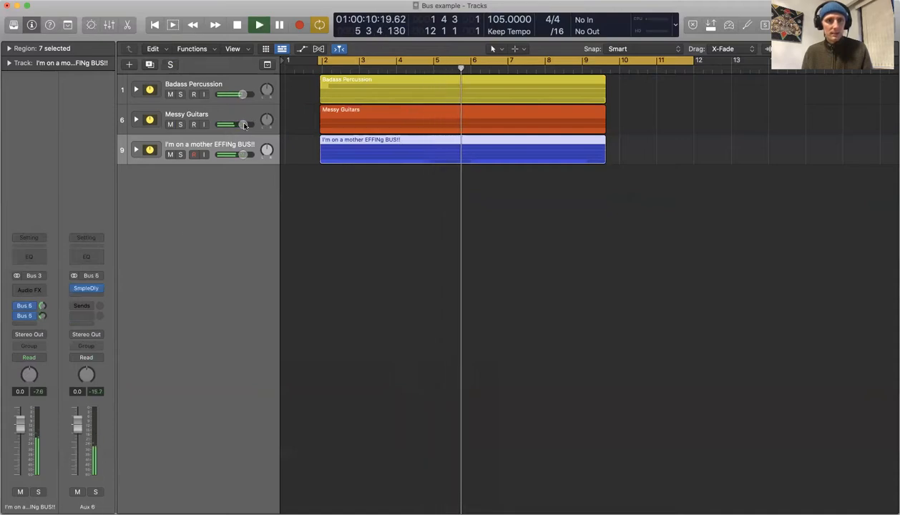
Lower the Messy Guitars and Badass Percussion volumes slightly and the vocal stack to -2.2 dB during playback.
drag(243, 124, 241, 94)
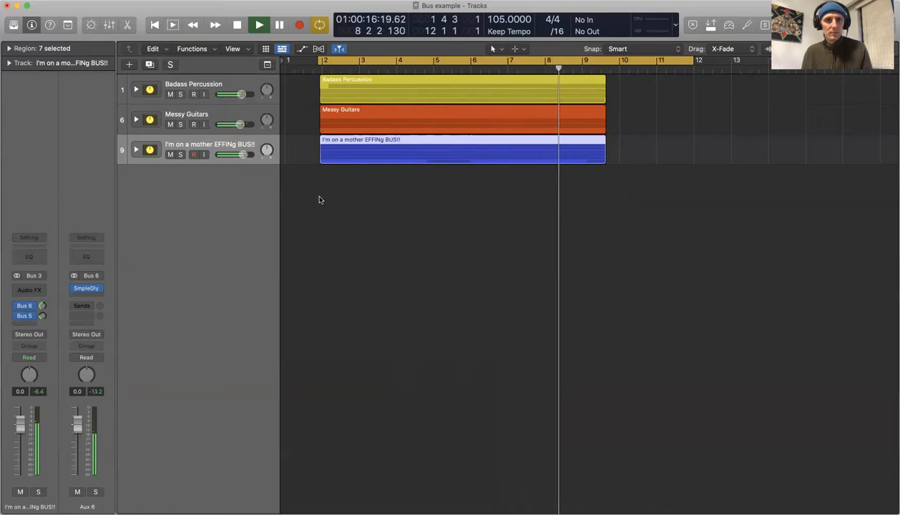
drag(241, 154, 238, 154)
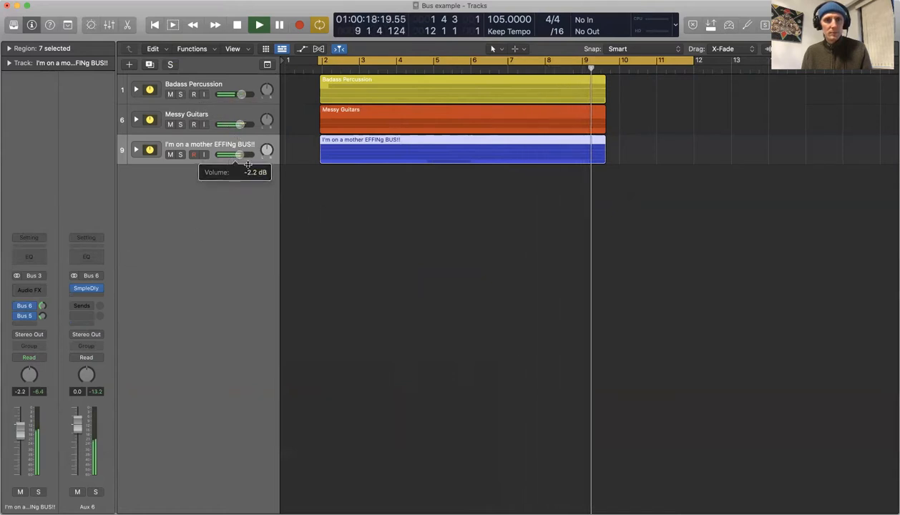
key(space)
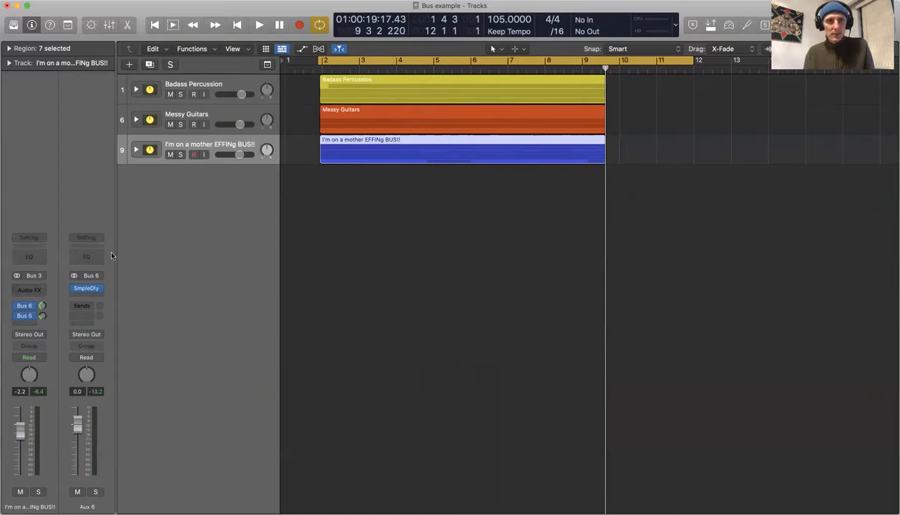
Insert a stereo Channel EQ on the "I'm on a mother EFFINg BUS!!" stack.
click(30, 290)
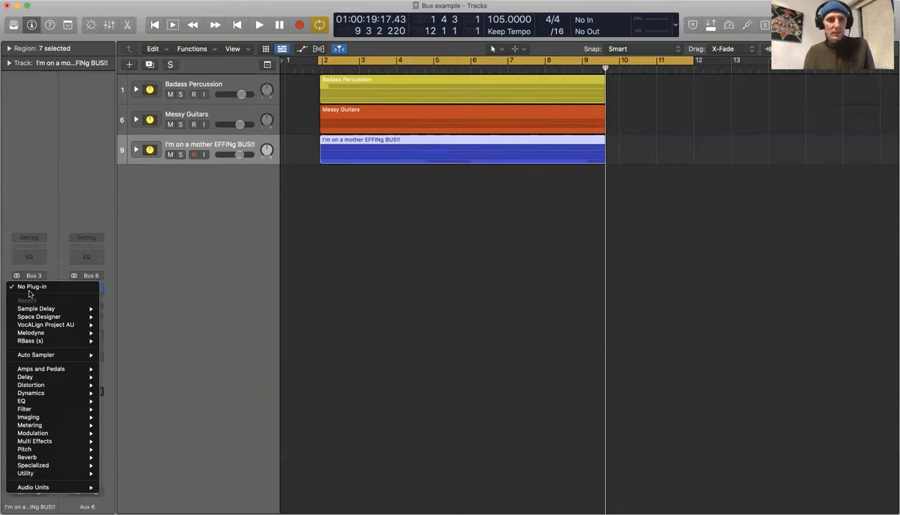
mouse_move(51, 393)
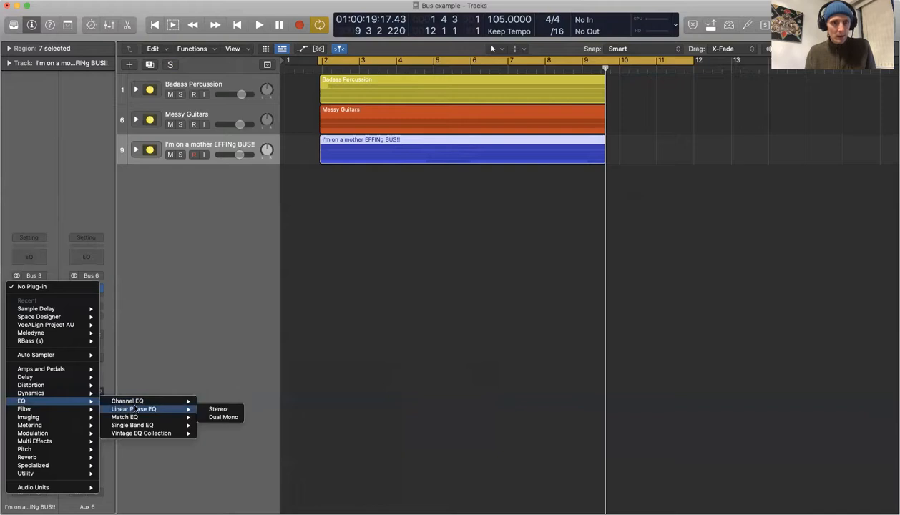
mouse_move(191, 403)
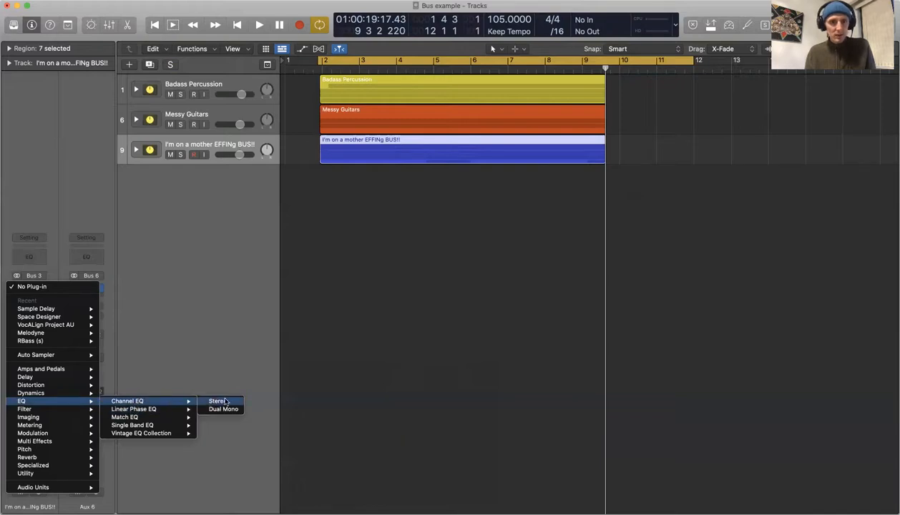
click(223, 401)
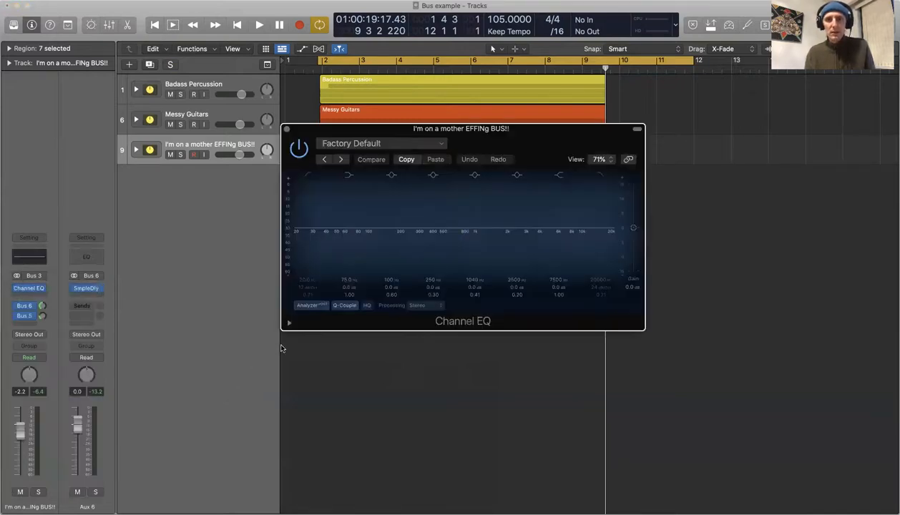
Enable the low cut band in the vocal stack's Channel EQ and sweep its frequency up and back down.
drag(498, 131, 564, 199)
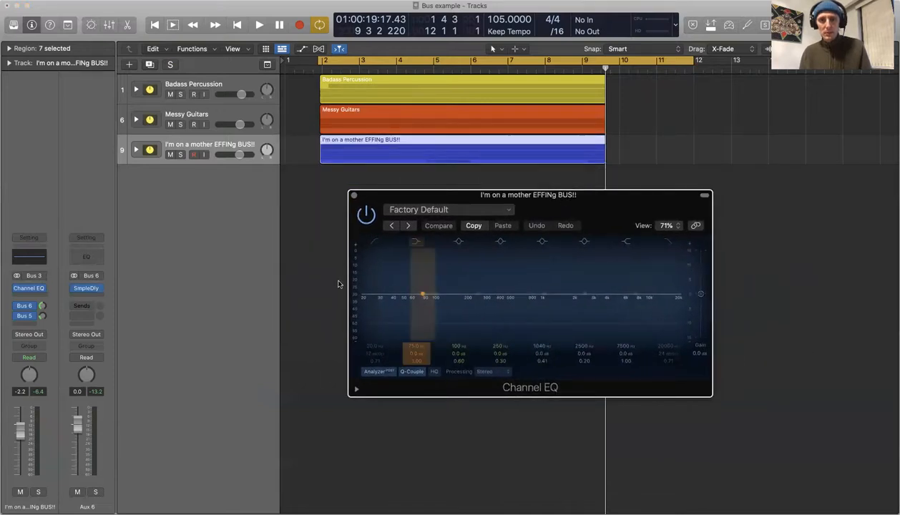
click(374, 244)
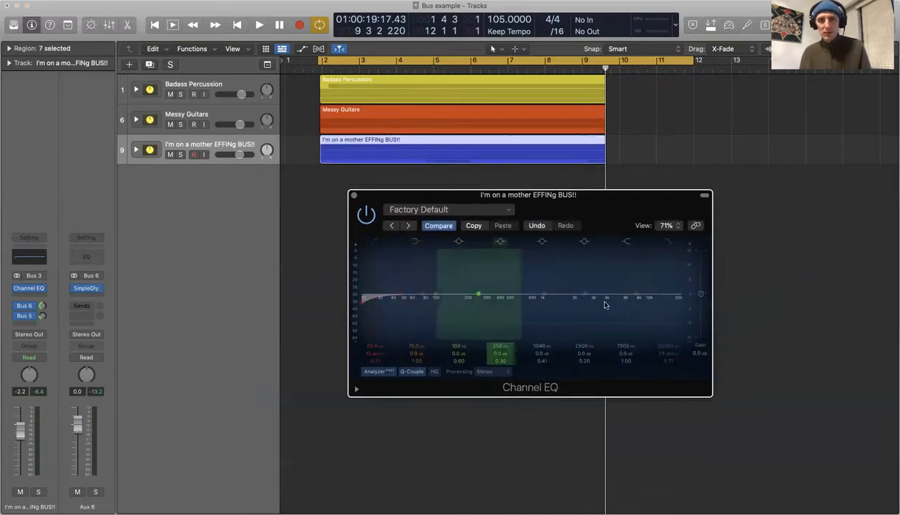
drag(370, 311, 465, 306)
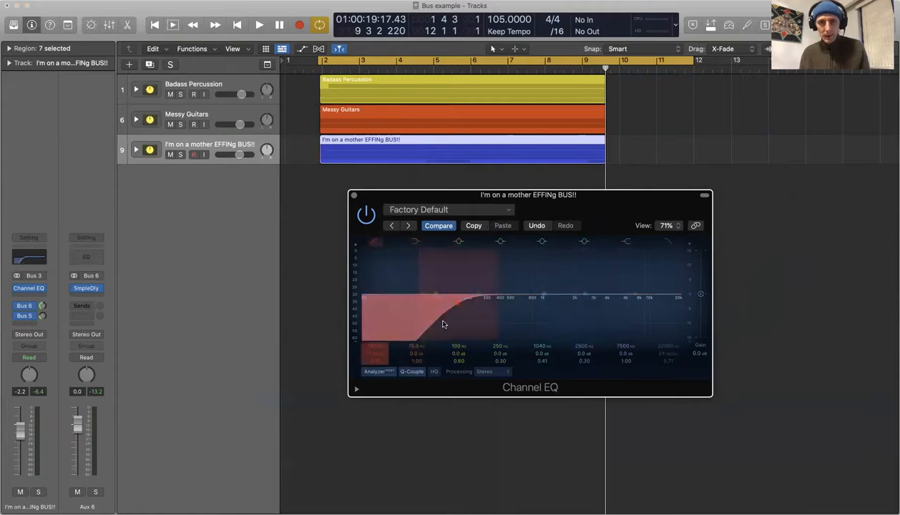
drag(442, 324, 344, 317)
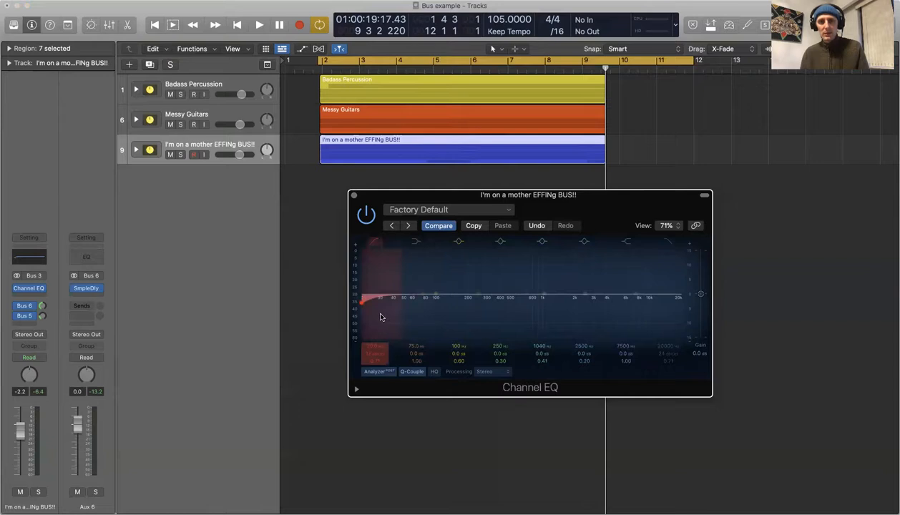
Raise the vocal stack's low cut frequency in stages to about 260 Hz, auditioning the mix between adjustments.
key(space)
drag(382, 312, 421, 314)
key(space)
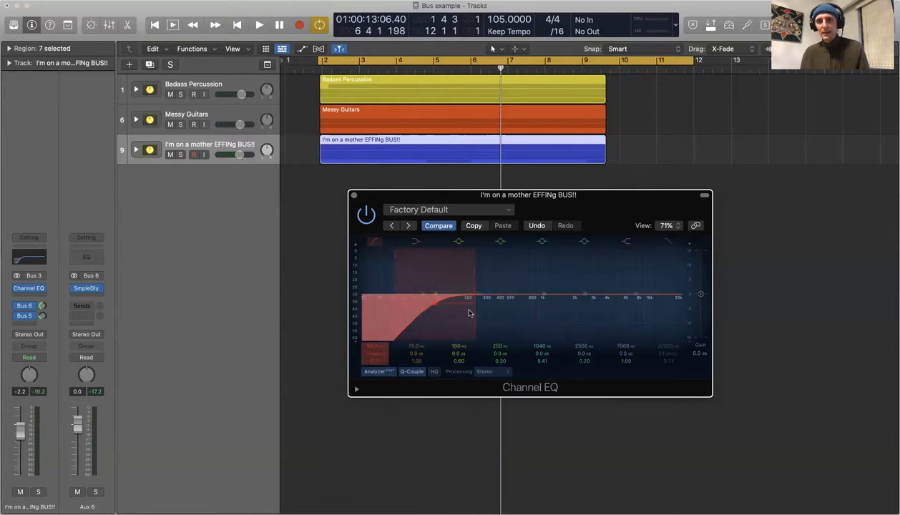
drag(436, 308, 456, 309)
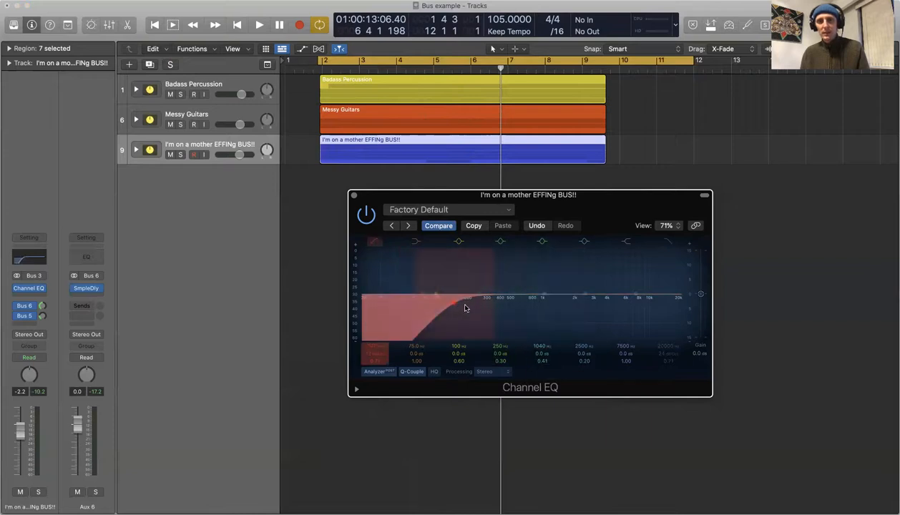
key(space)
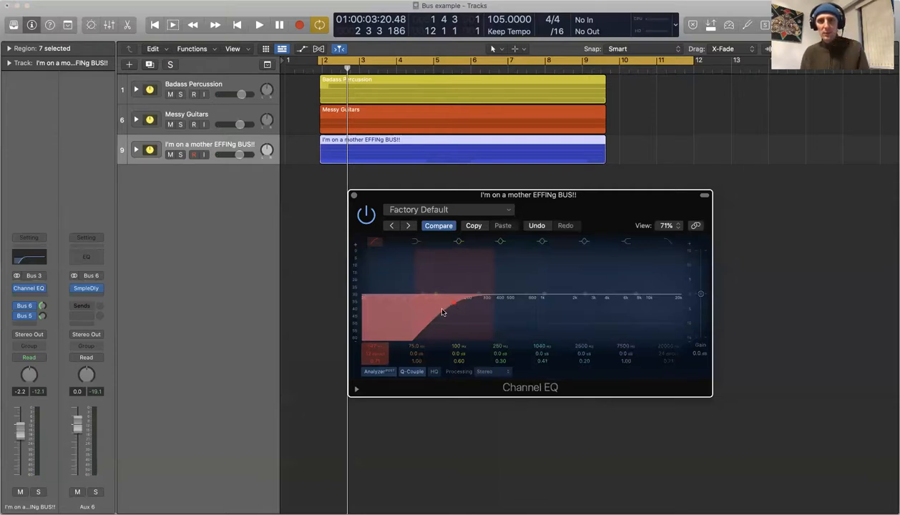
drag(442, 312, 470, 312)
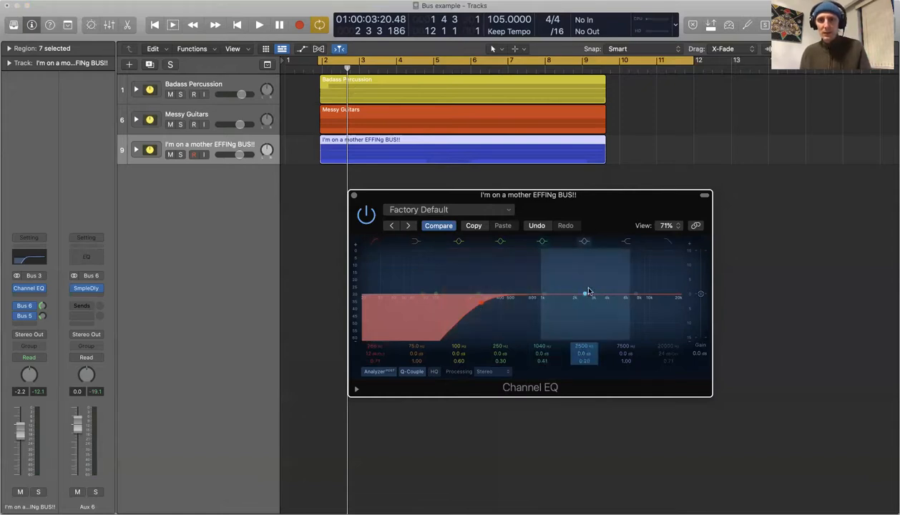
During playback, boost the vocal EQ by 1.1 dB at 1470 Hz, move the 2500 Hz band to 740 Hz and lift the high shelf slightly.
key(space)
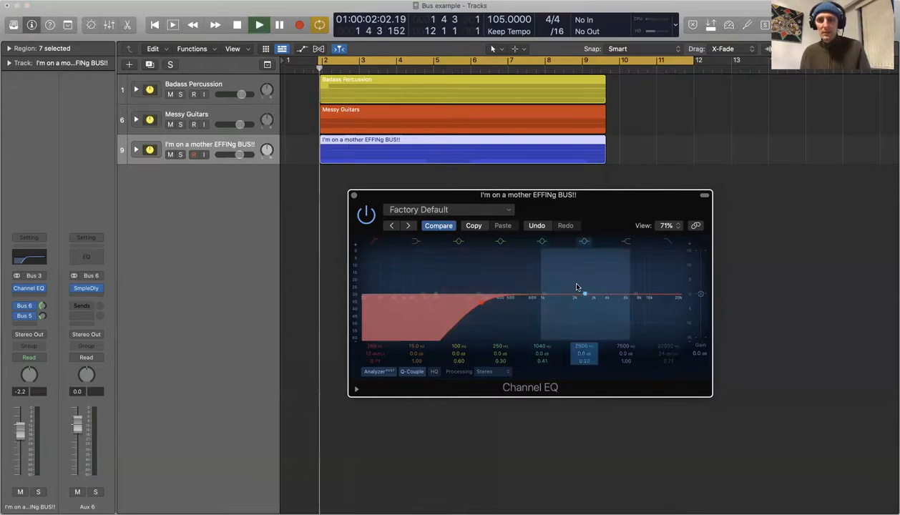
drag(568, 276, 522, 287)
drag(588, 284, 600, 262)
drag(492, 279, 624, 309)
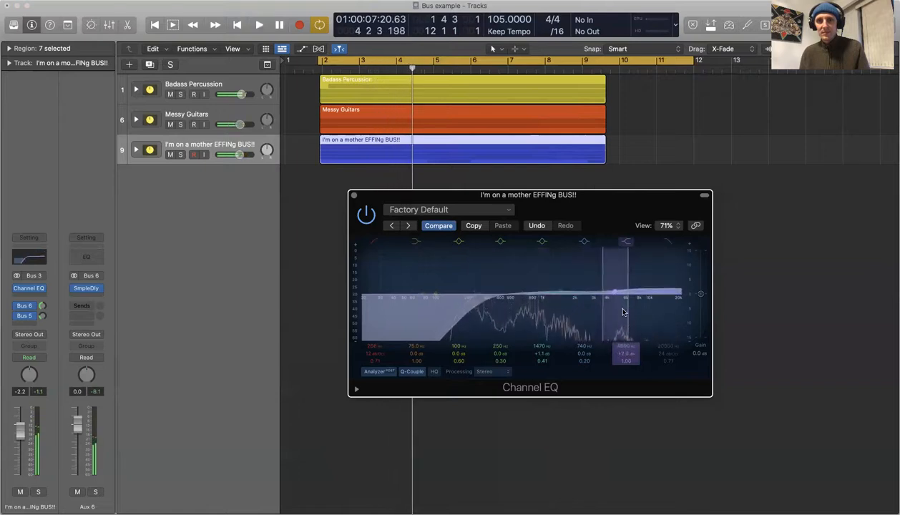
click(354, 196)
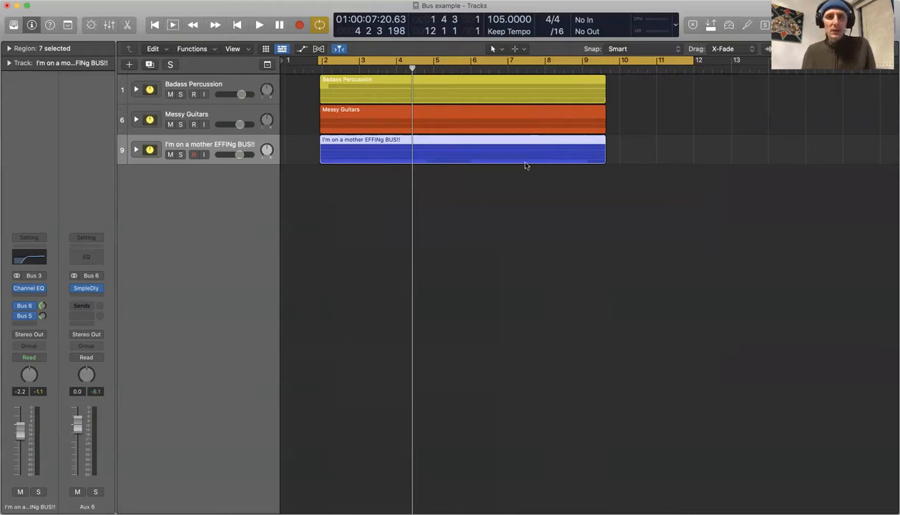
Insert a stereo Space Designer reverb after the Channel EQ on the vocal stack, keeping its Factory Default settings.
click(28, 297)
mouse_move(66, 467)
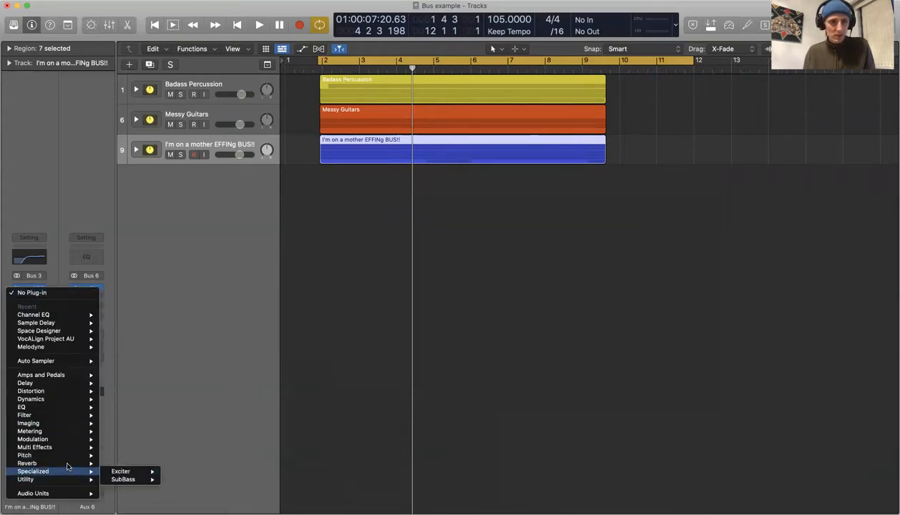
mouse_move(136, 487)
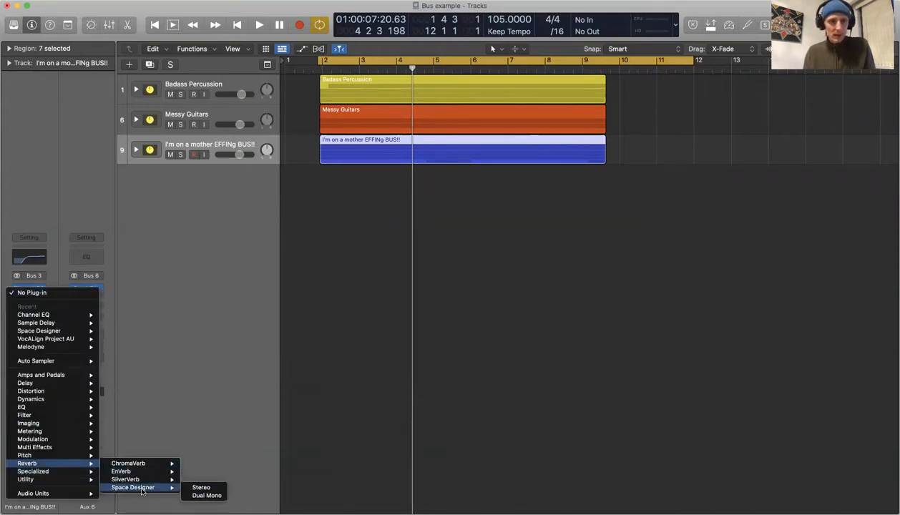
click(201, 488)
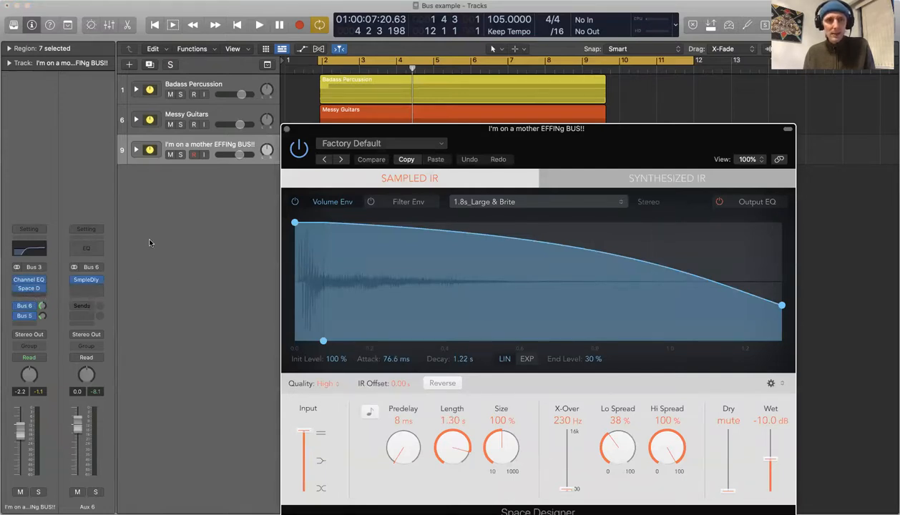
click(286, 130)
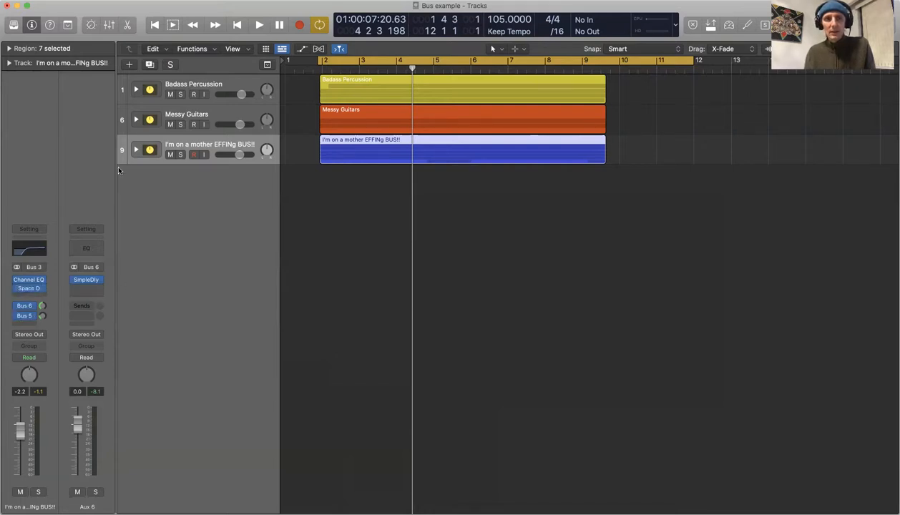
Expand the percussion, guitar and vocal stacks and examine their routing, sends and inserts in the mixer.
click(135, 90)
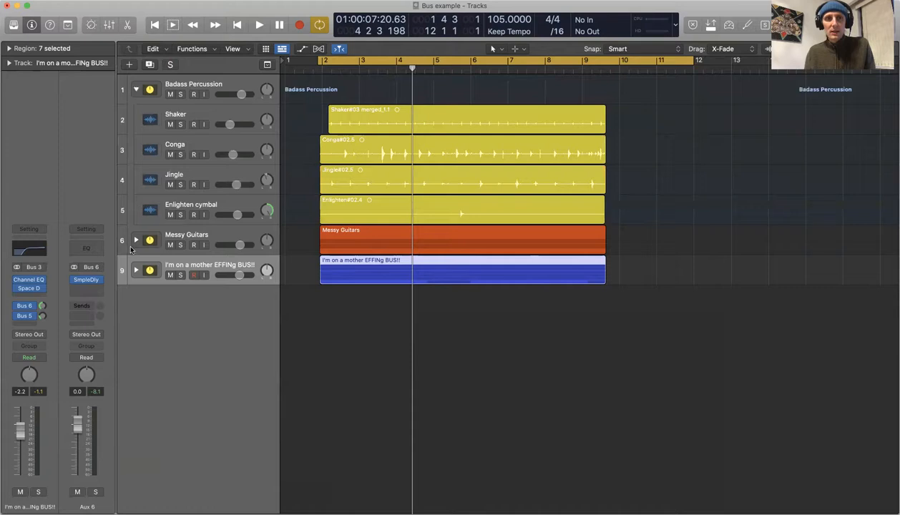
click(136, 241)
click(136, 330)
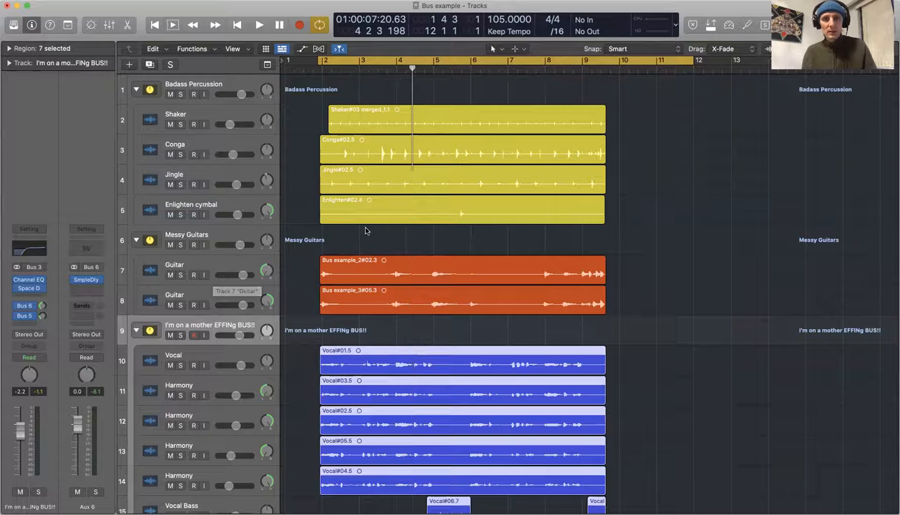
key(x)
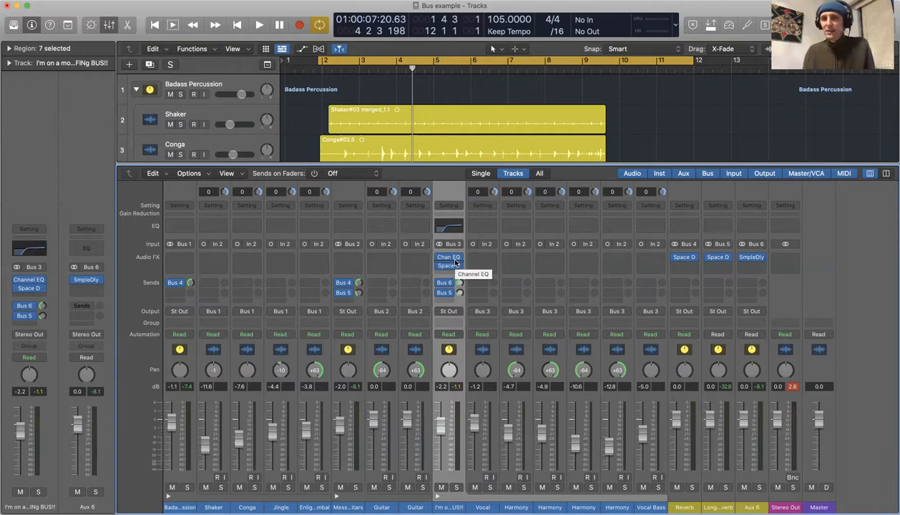
key(x)
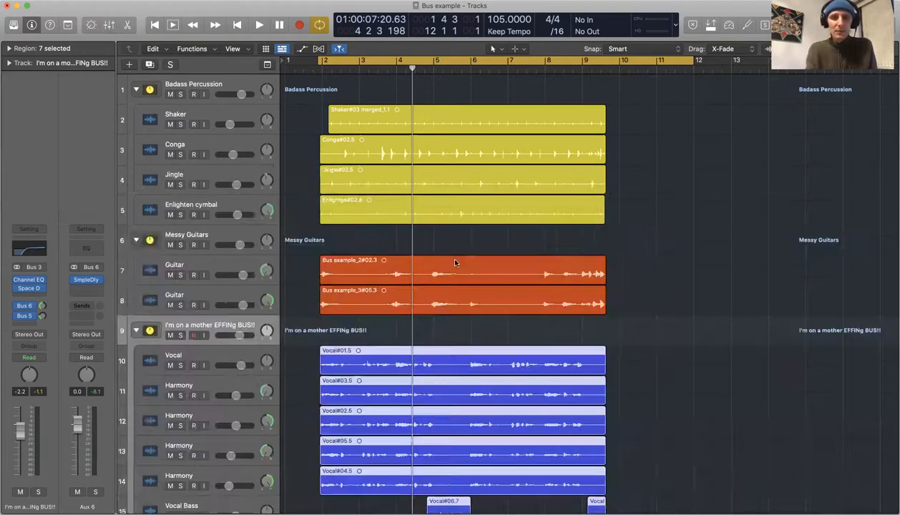